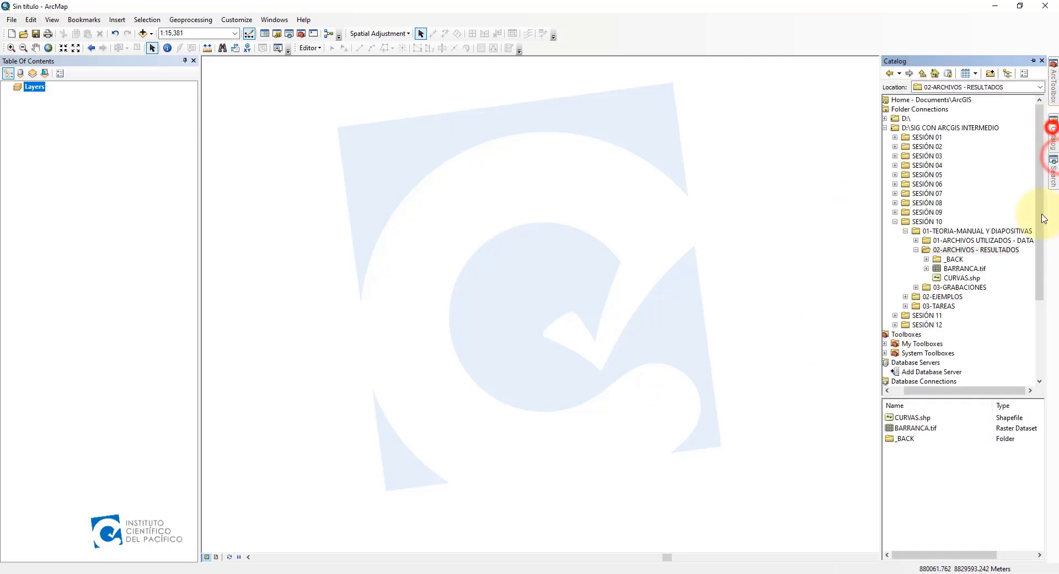
# Step: Add CURVAS.shp and BARRANCA.tif from the 02-ARCHIVOS - RESULTADOS folder to the map and zoom to the BARRANCA.tif layer
pyautogui.moveTo(963, 277); pyautogui.dragTo(717, 264)
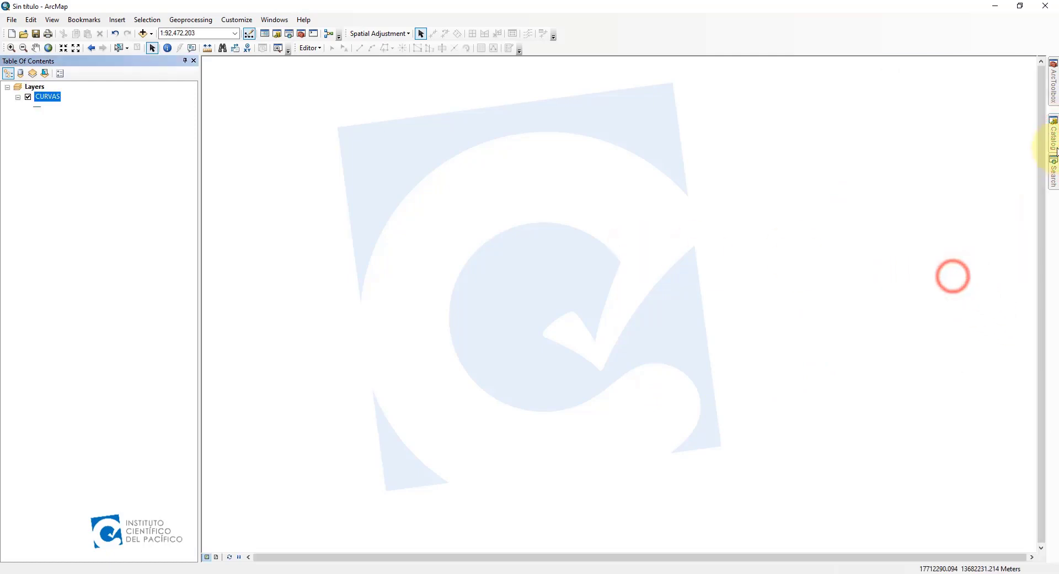
pyautogui.click(1052, 141)
pyautogui.click(968, 269)
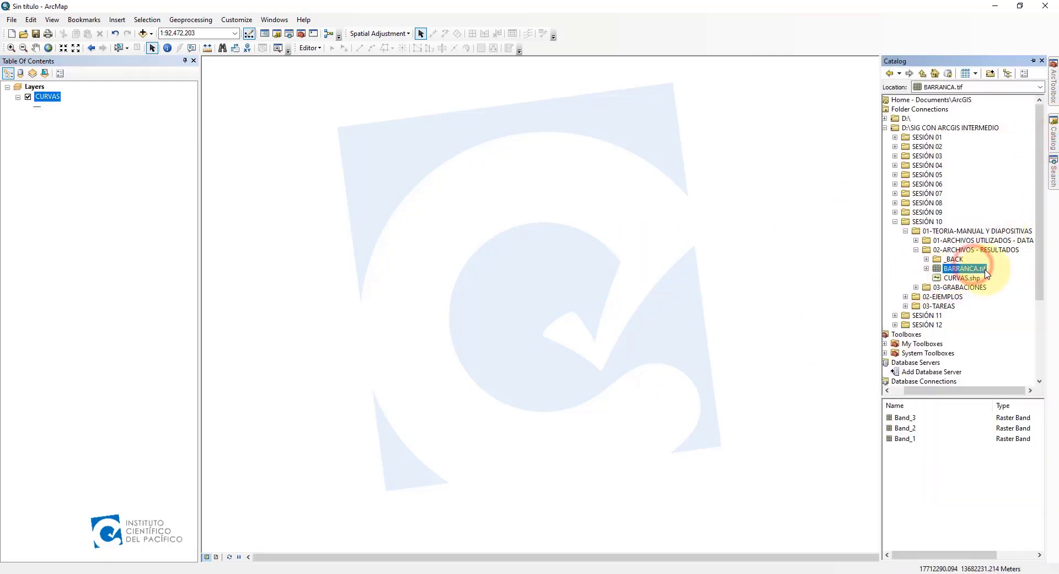
pyautogui.moveTo(965, 273); pyautogui.dragTo(540, 256)
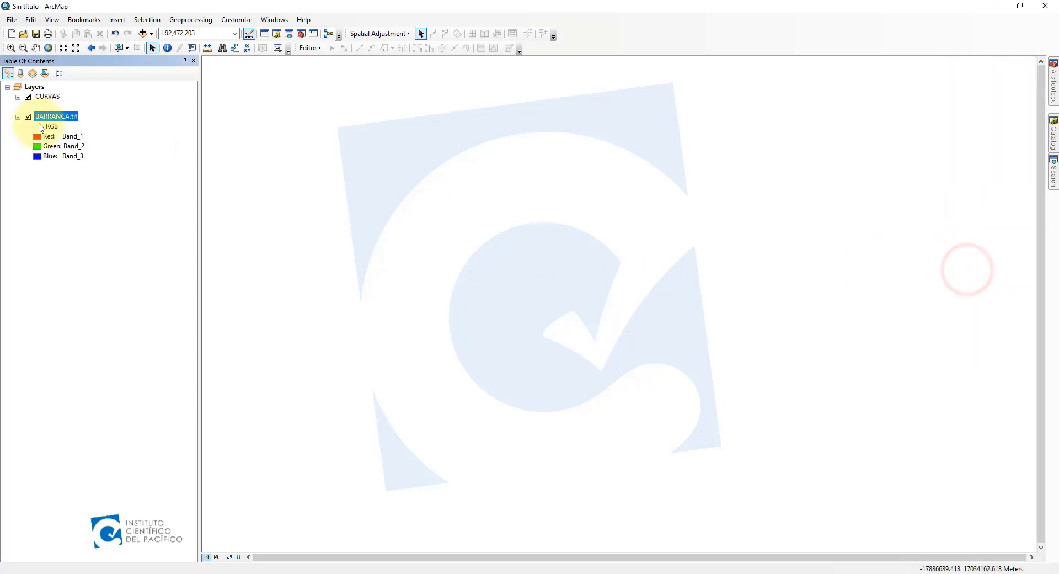
pyautogui.rightClick(65, 116)
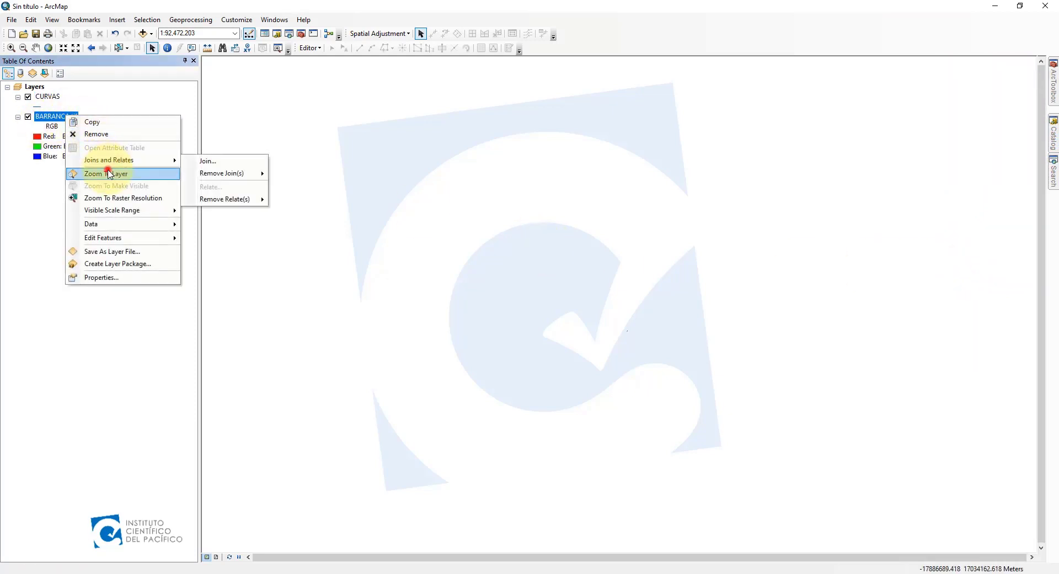
pyautogui.click(105, 173)
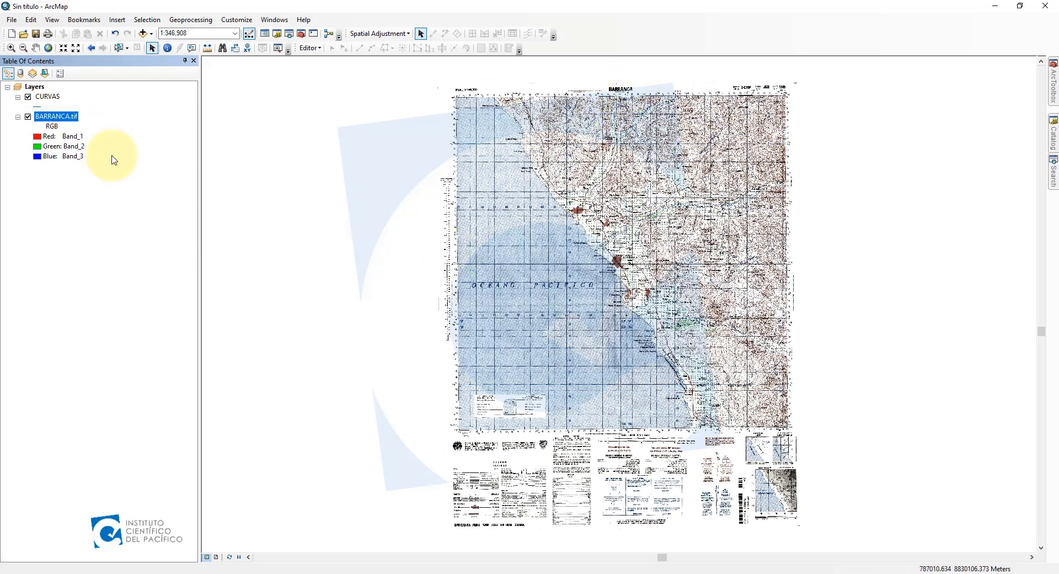
# Step: Examine the contour lines, coastline and sheet margin of the scanned BARRANCA topographic map at different scales
pyautogui.scroll(-2, 574, 316)
pyautogui.scroll(6, 574, 317)
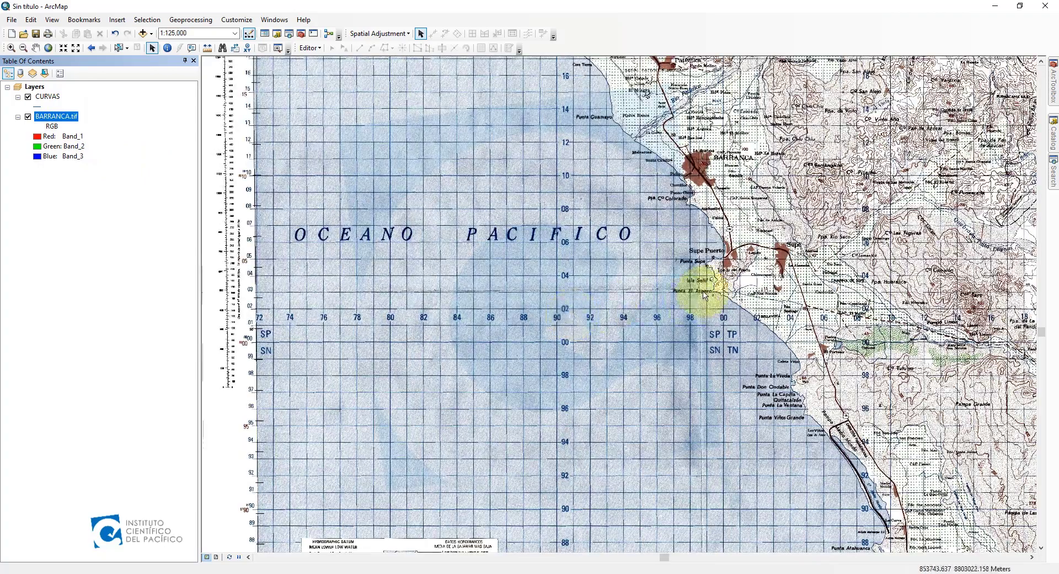
pyautogui.moveTo(639, 289); pyautogui.dragTo(497, 289)
pyautogui.moveTo(571, 221); pyautogui.dragTo(544, 366)
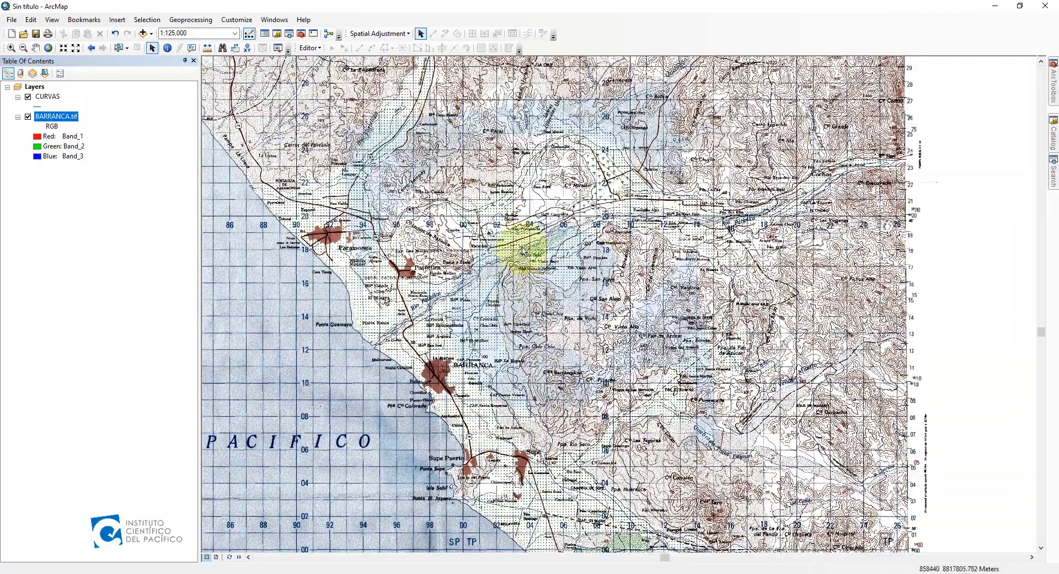
pyautogui.moveTo(520, 243); pyautogui.dragTo(558, 344)
pyautogui.scroll(-2, 564, 248)
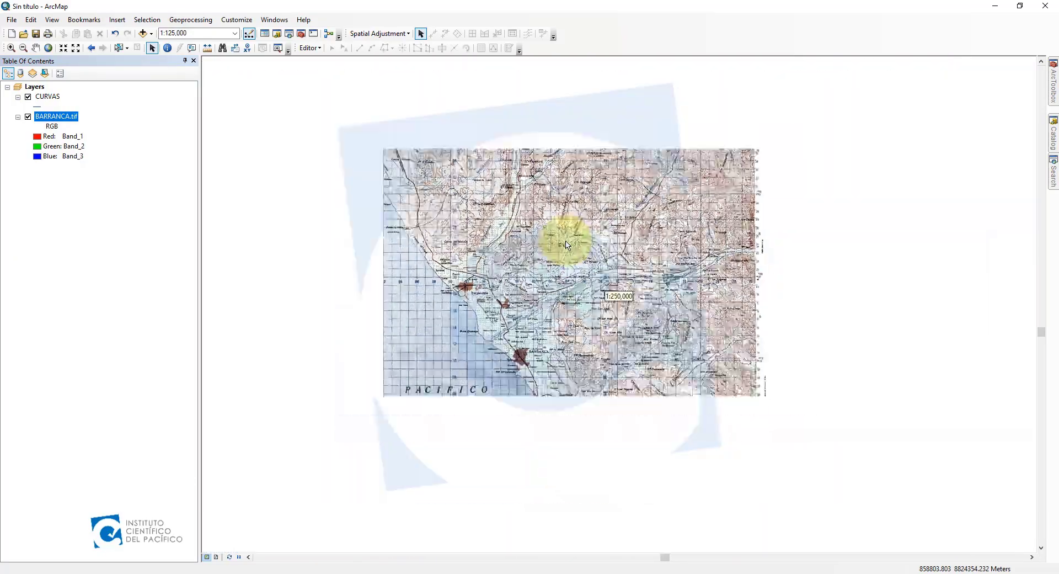
pyautogui.scroll(5, 564, 248)
pyautogui.scroll(3, 564, 248)
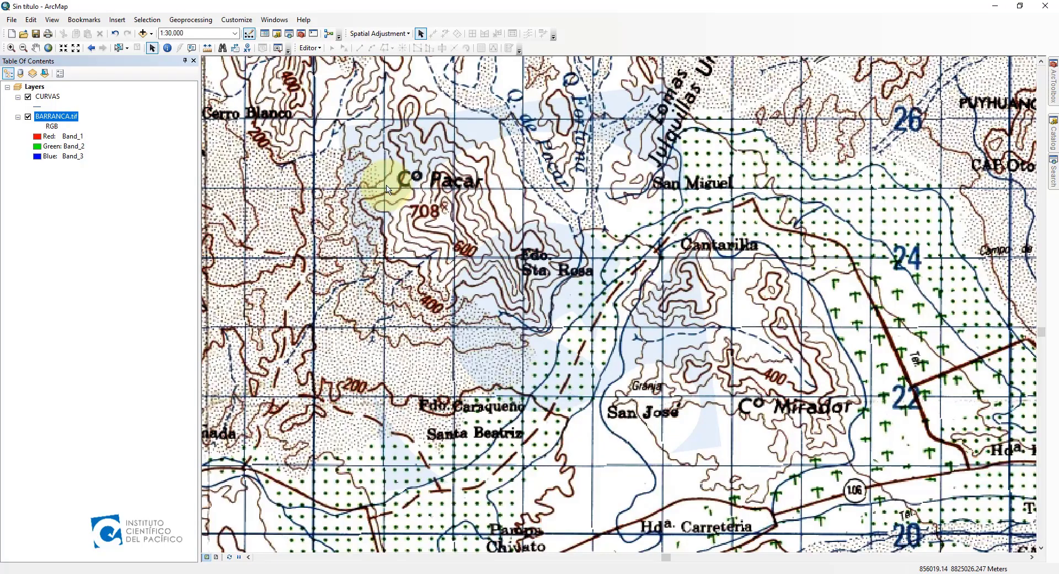
pyautogui.scroll(3, 387, 189)
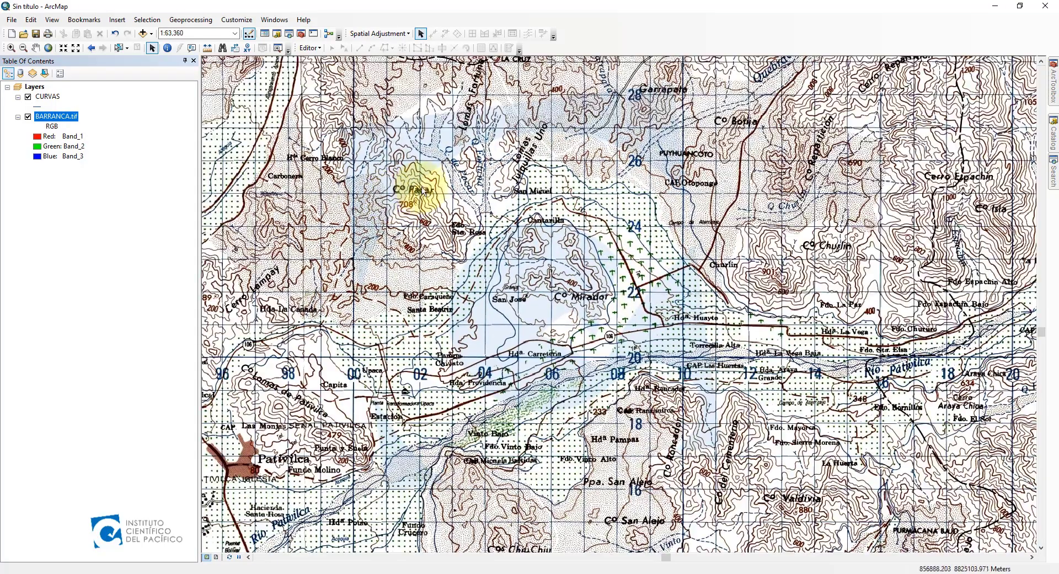
pyautogui.press('Up')
pyautogui.press('Up')
pyautogui.press('Up')
pyautogui.press('Up')
pyautogui.press('Up')
pyautogui.press('Up')
pyautogui.press('Right')
pyautogui.press('Right')
pyautogui.press('Right')
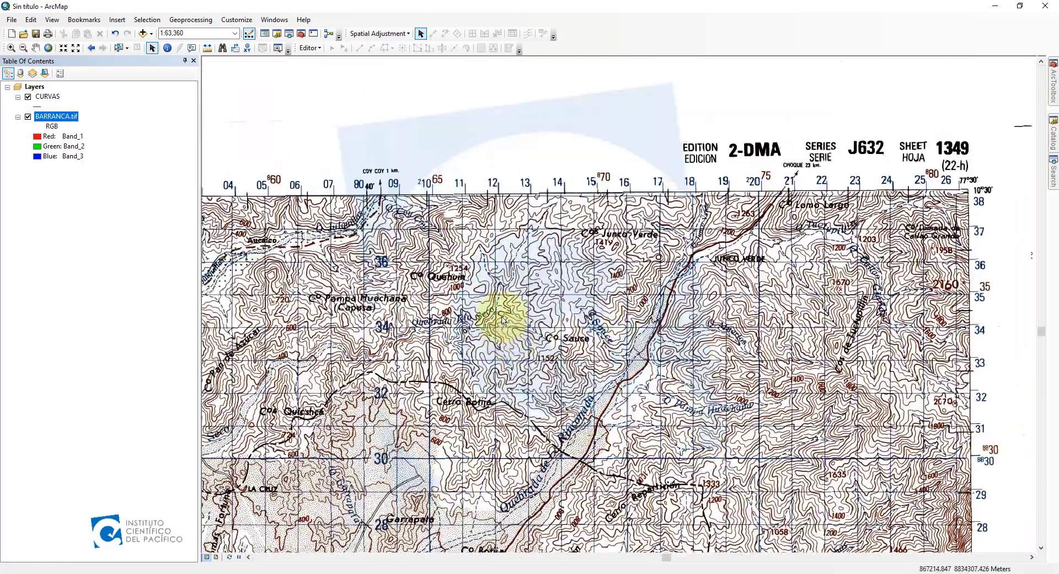
pyautogui.press('Left')
pyautogui.press('Down')
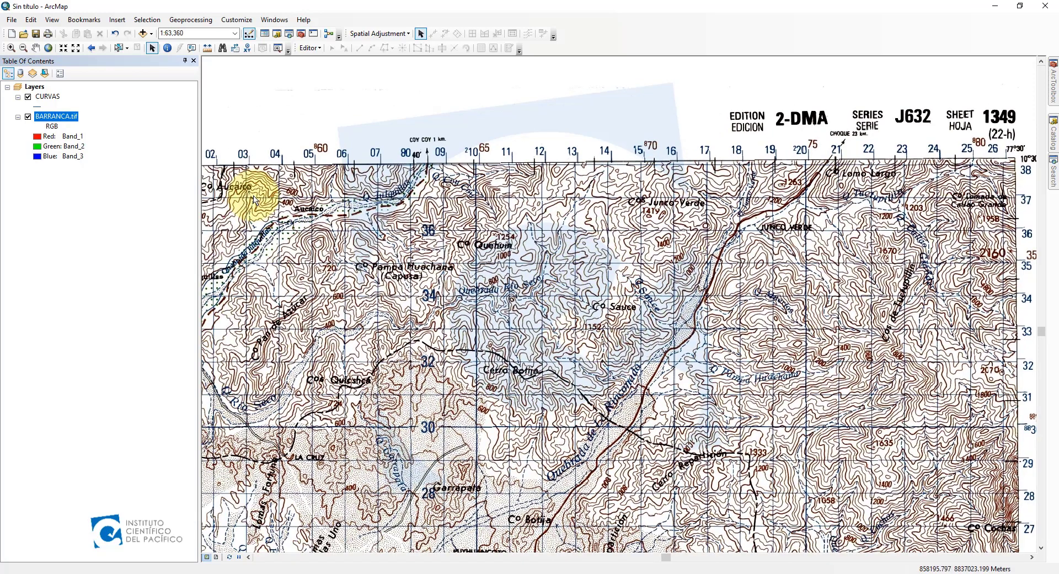
# Step: Show the ArcScan toolbar
pyautogui.rightClick(678, 36)
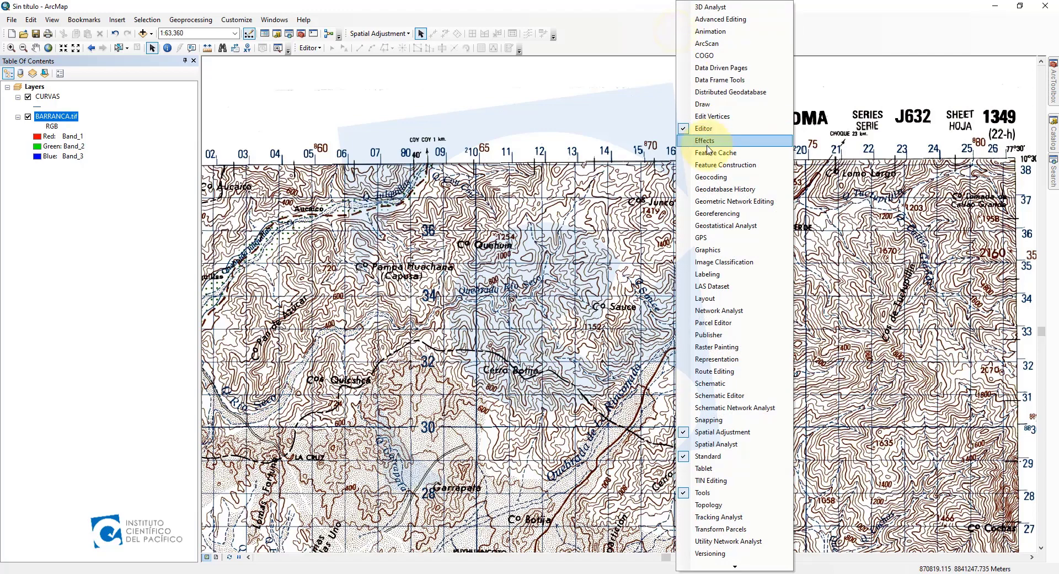
pyautogui.click(712, 44)
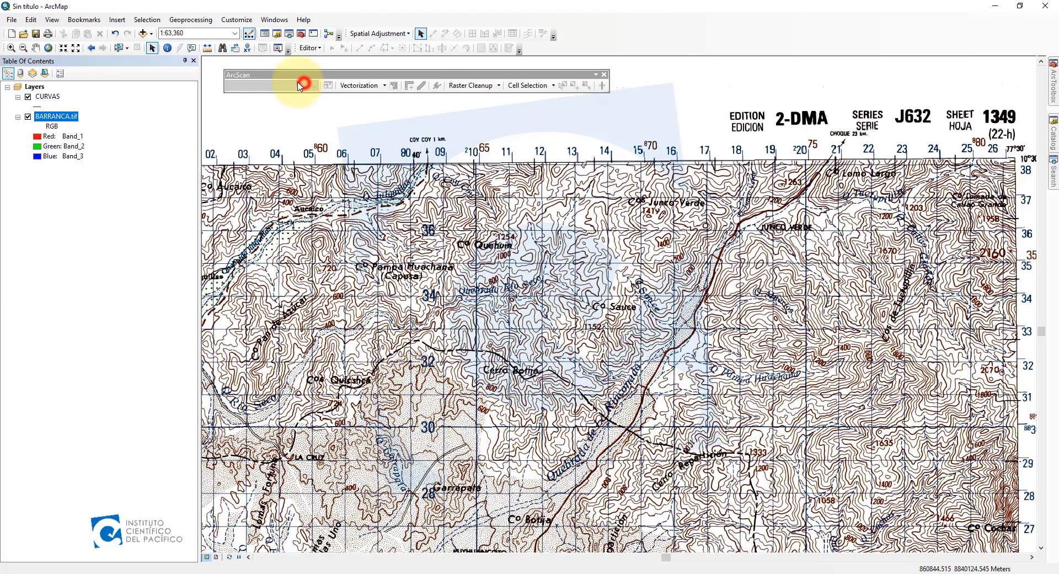
# Step: Check which Vectorization, Raster Cleanup and Cell Selection commands of ArcScan are available
pyautogui.click(364, 86)
pyautogui.click(365, 86)
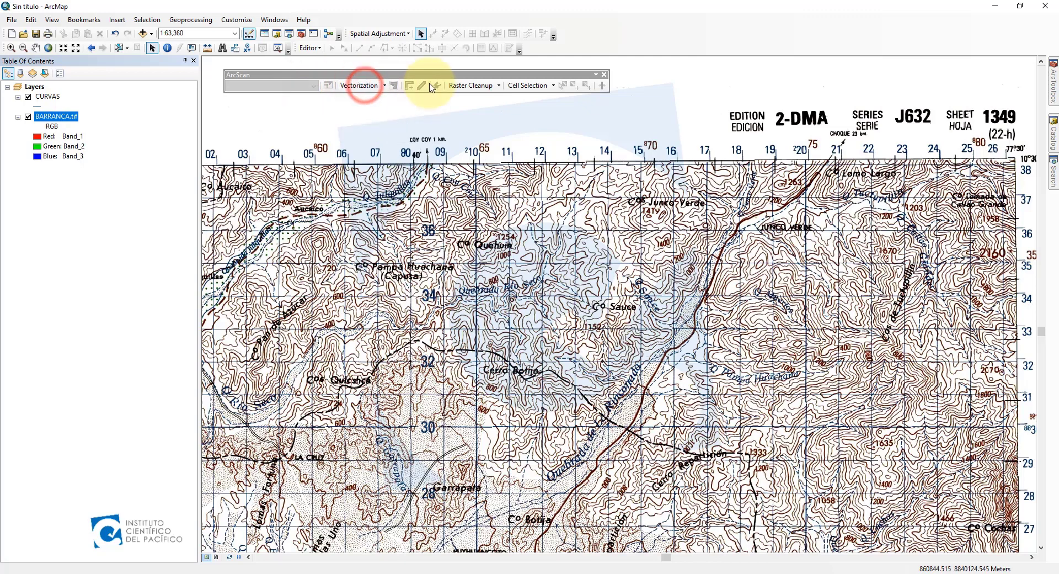
pyautogui.click(361, 85)
pyautogui.click(358, 86)
pyautogui.click(355, 86)
pyautogui.click(359, 86)
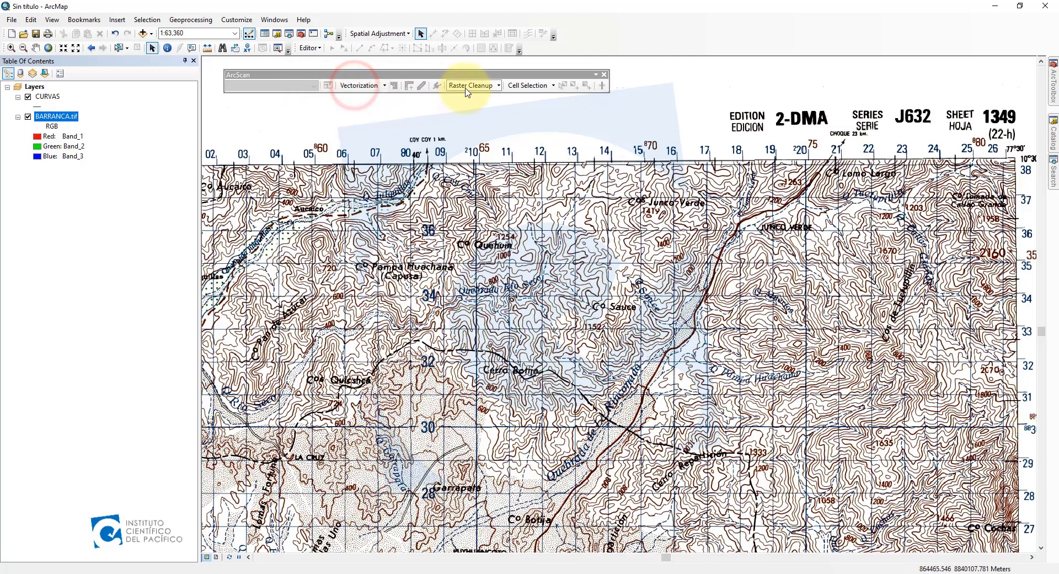
pyautogui.click(470, 85)
pyautogui.click(534, 85)
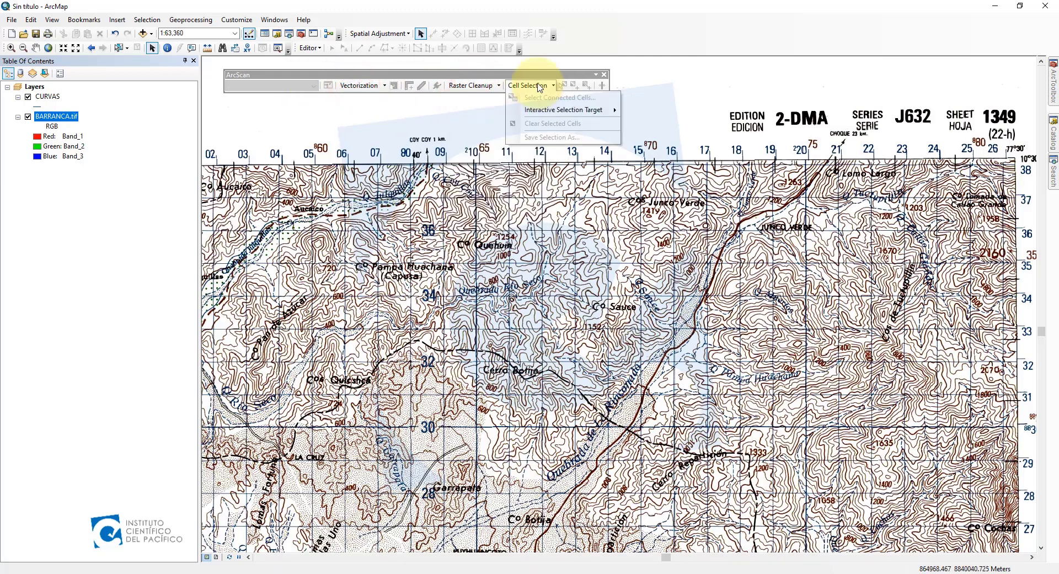
pyautogui.click(534, 85)
pyautogui.click(439, 86)
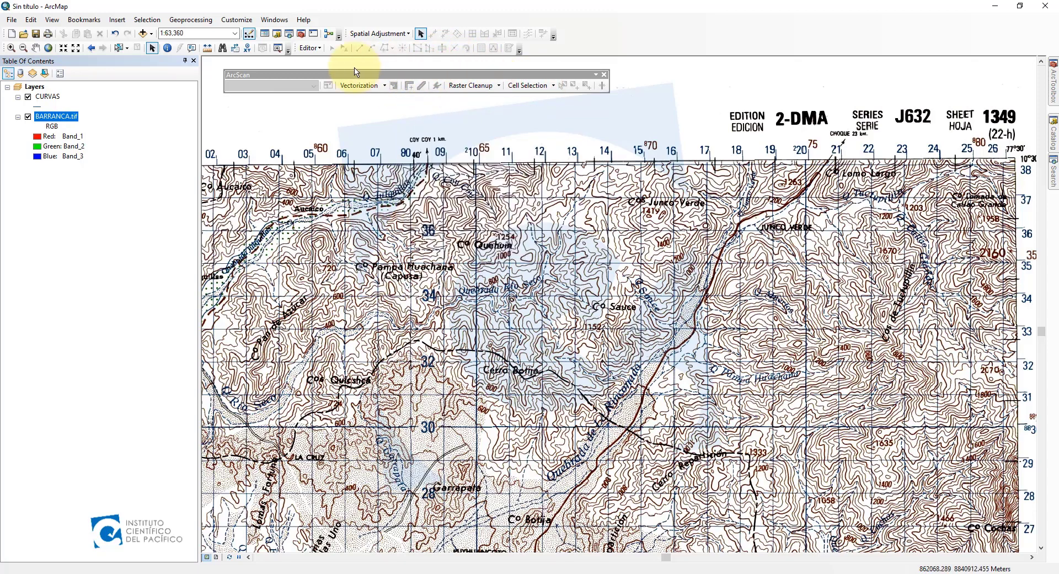
pyautogui.moveTo(308, 74); pyautogui.dragTo(304, 72)
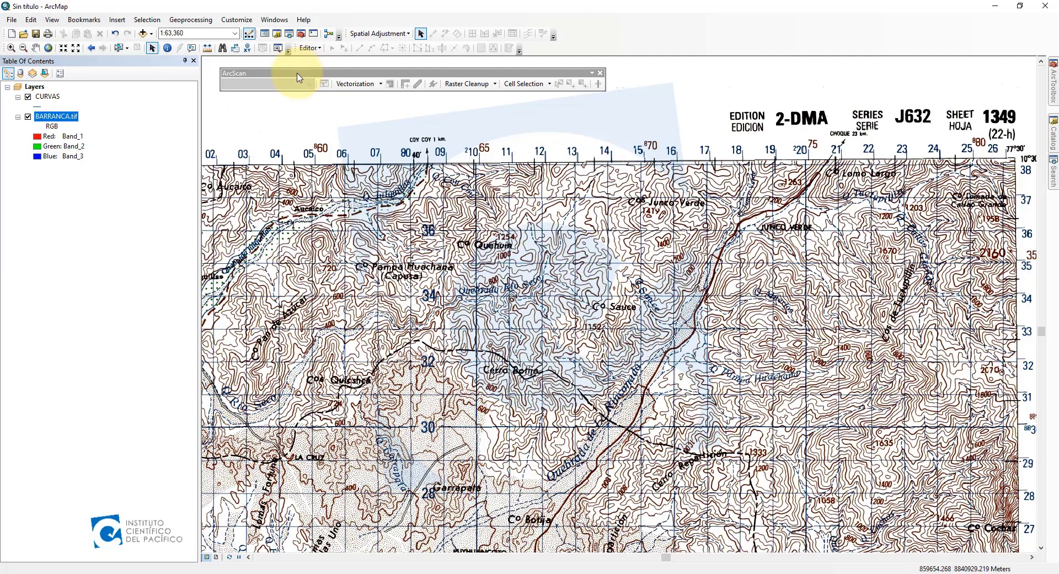
# Step: Check in the extensions list that the ArcScan extension is enabled
pyautogui.click(238, 20)
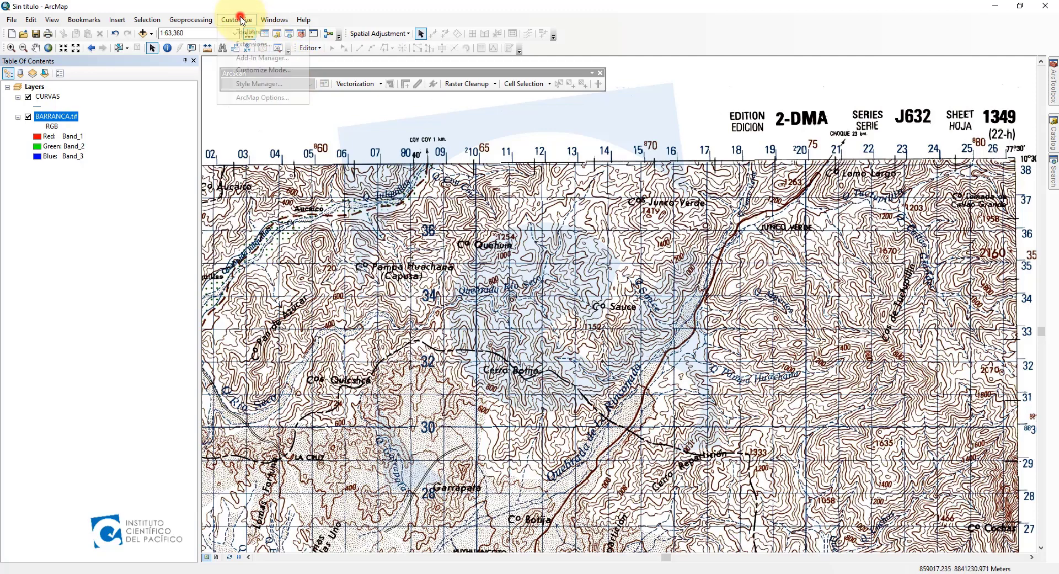
pyautogui.click(253, 44)
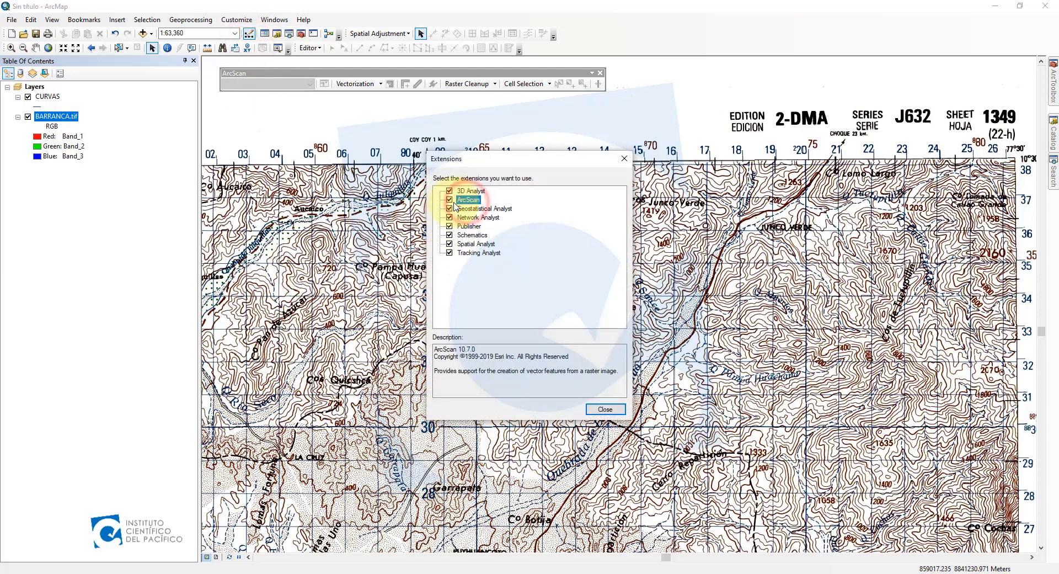
pyautogui.click(605, 409)
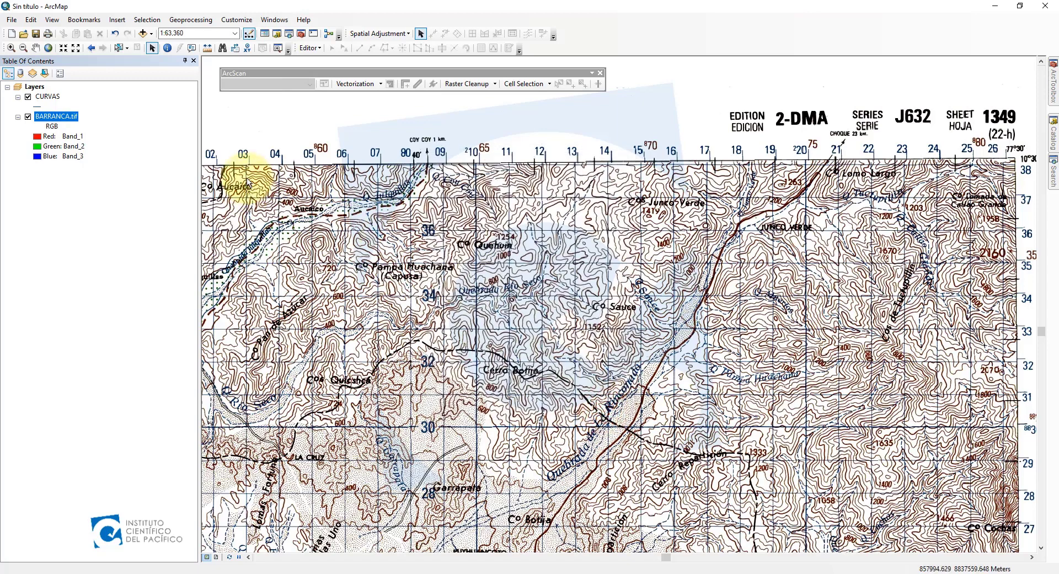
# Step: Start an editing session on the CURVAS layer
pyautogui.click(51, 98)
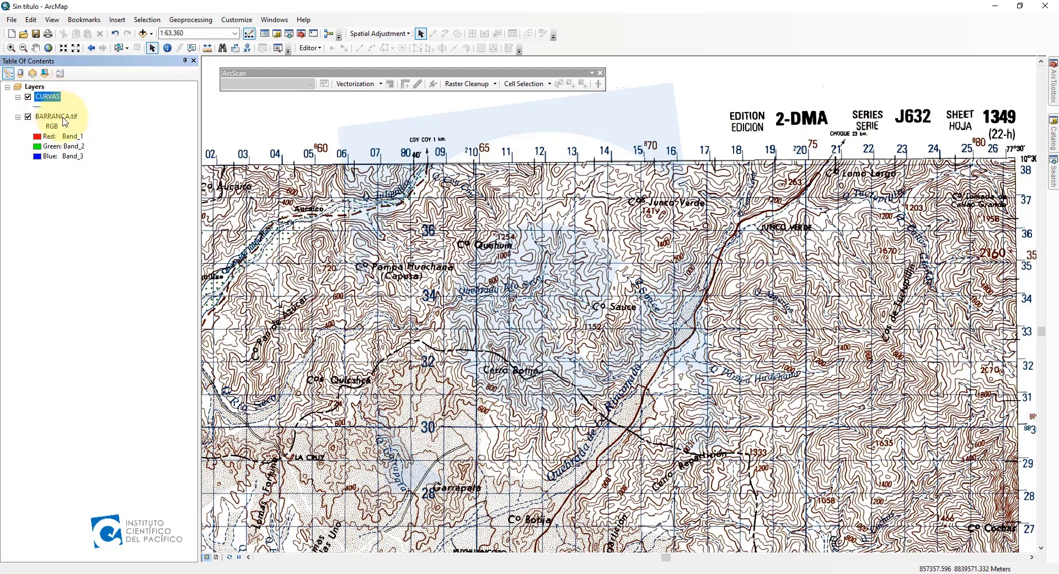
pyautogui.rightClick(53, 96)
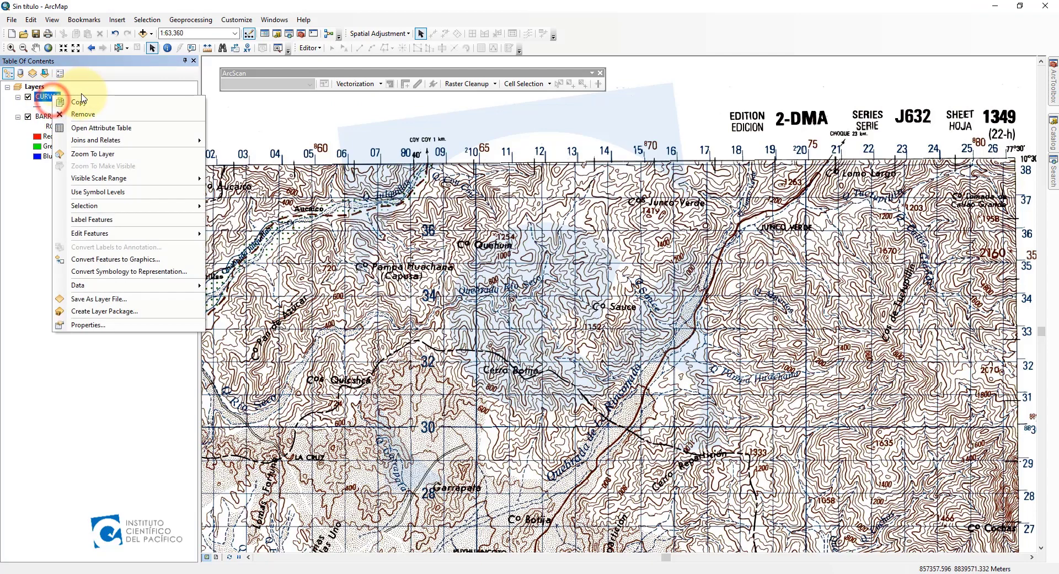
pyautogui.moveTo(155, 233)
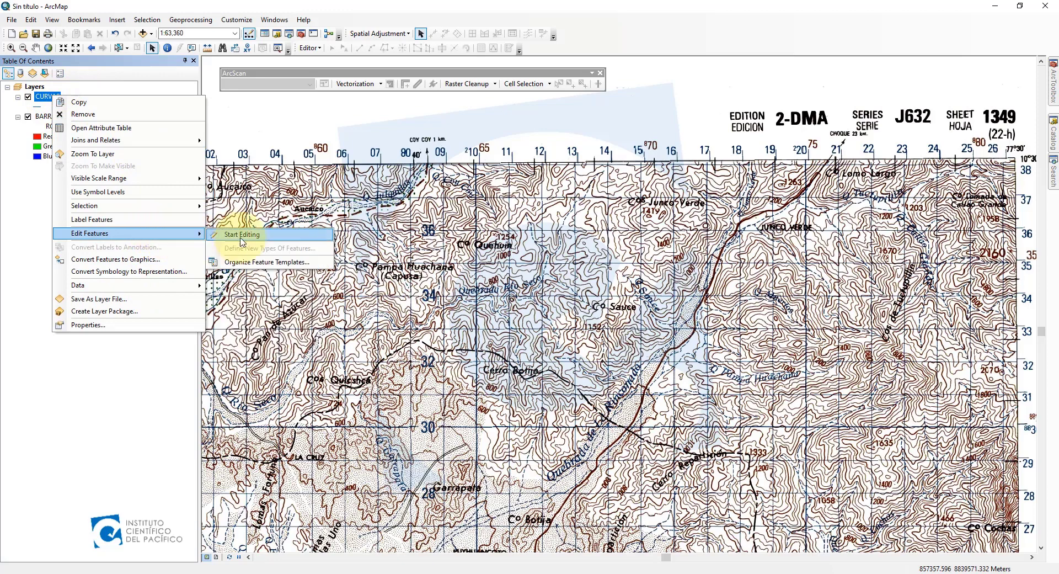
pyautogui.click(258, 240)
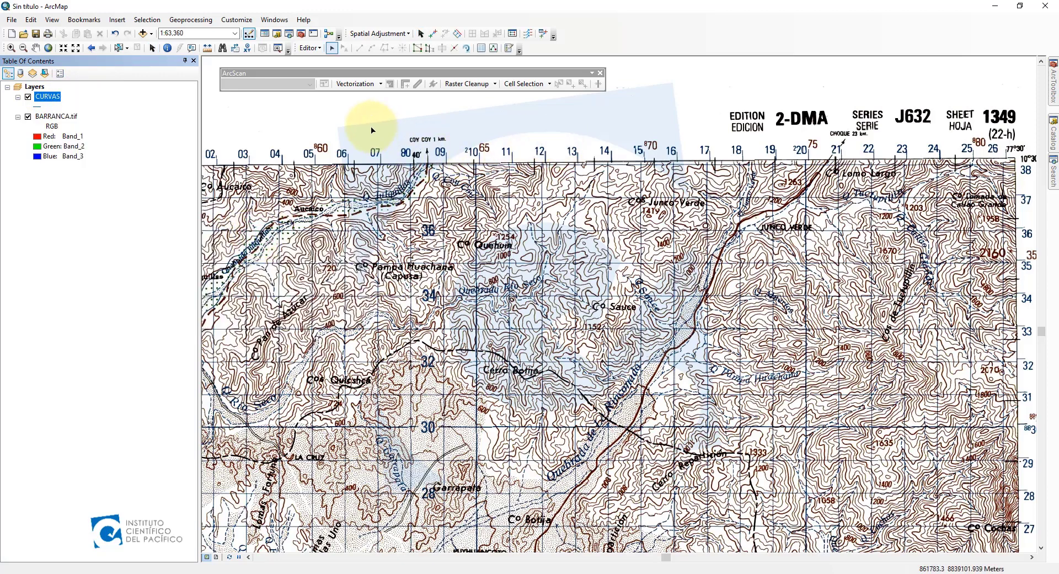
# Step: Check the availability of the ArcScan vectorization and Editor commands during the editing session, and inspect the raster's contour lines up close
pyautogui.click(356, 83)
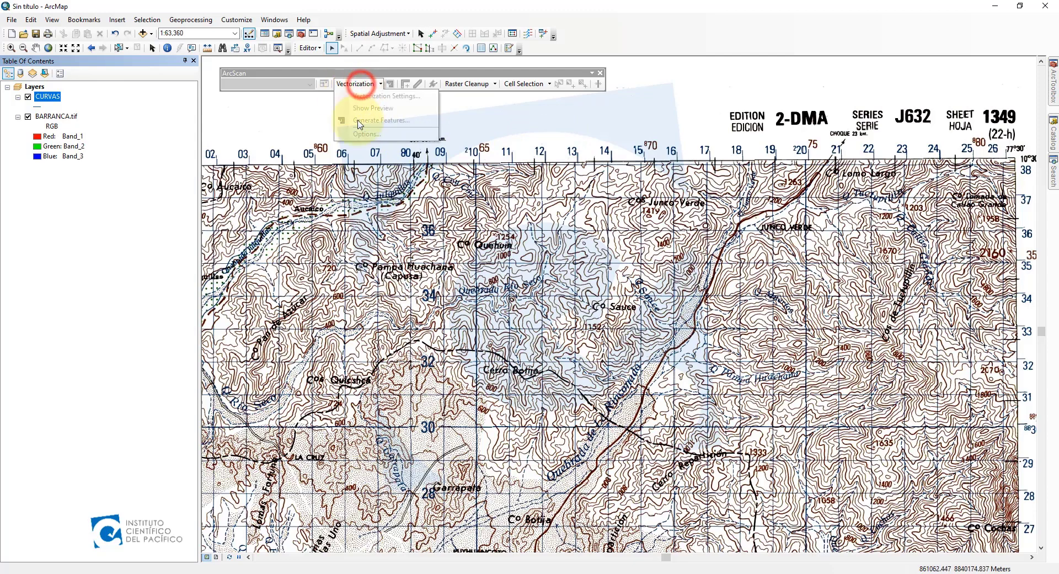
pyautogui.click(280, 81)
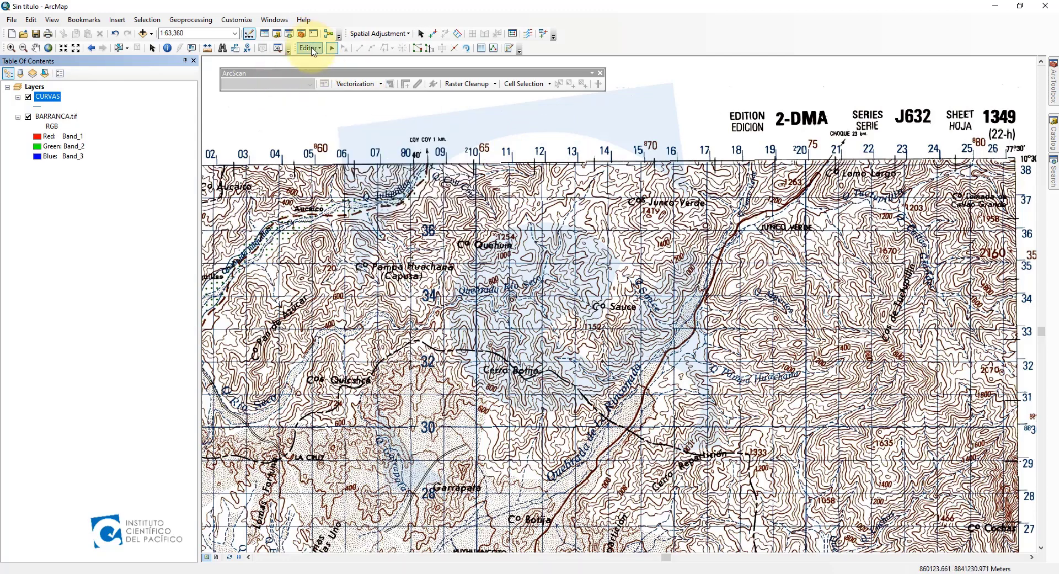
pyautogui.click(61, 98)
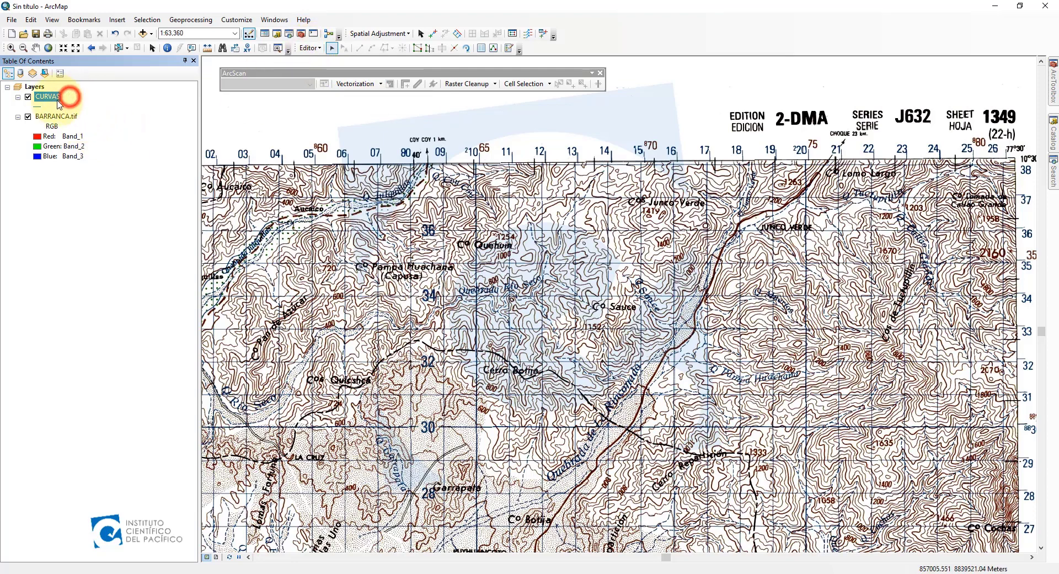
pyautogui.click(63, 116)
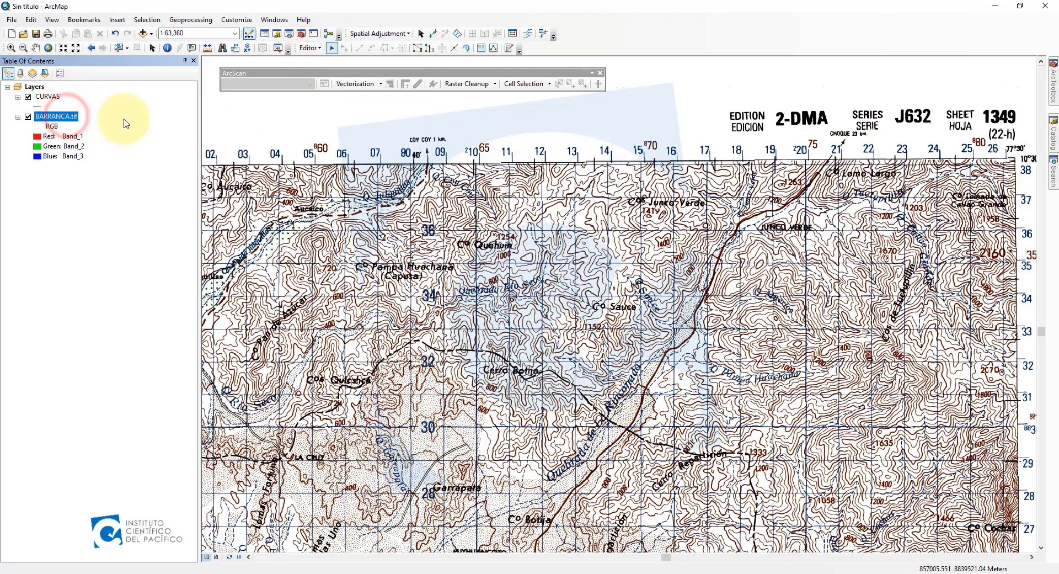
pyautogui.click(249, 21)
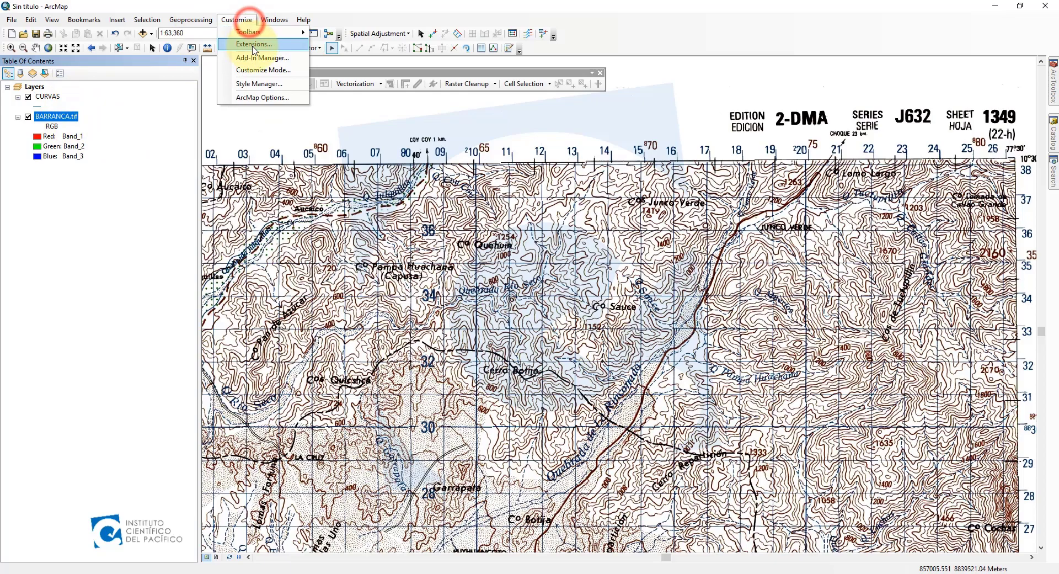
pyautogui.click(169, 207)
pyautogui.click(309, 48)
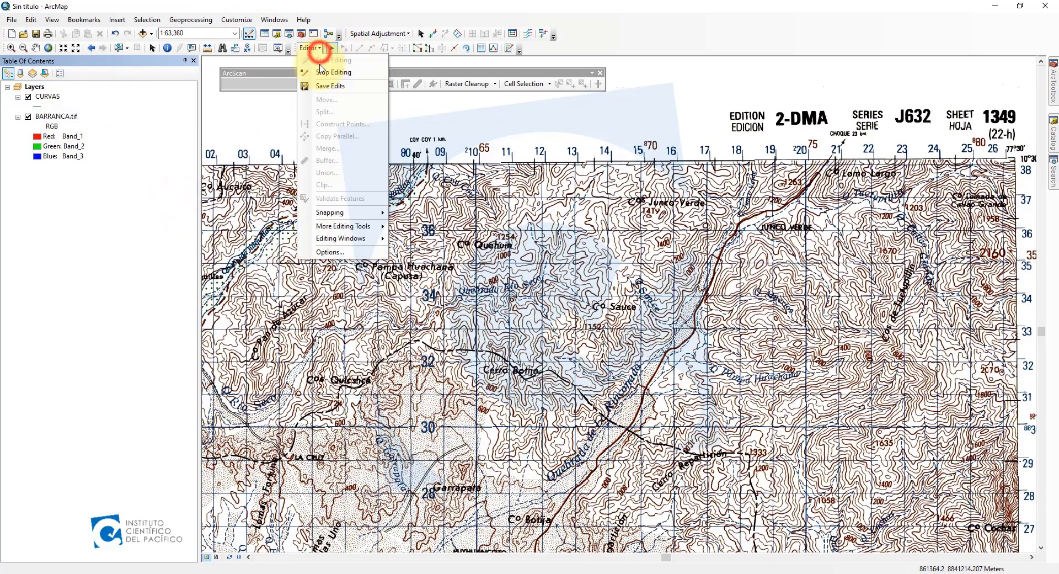
pyautogui.click(166, 205)
pyautogui.scroll(5, 468, 279)
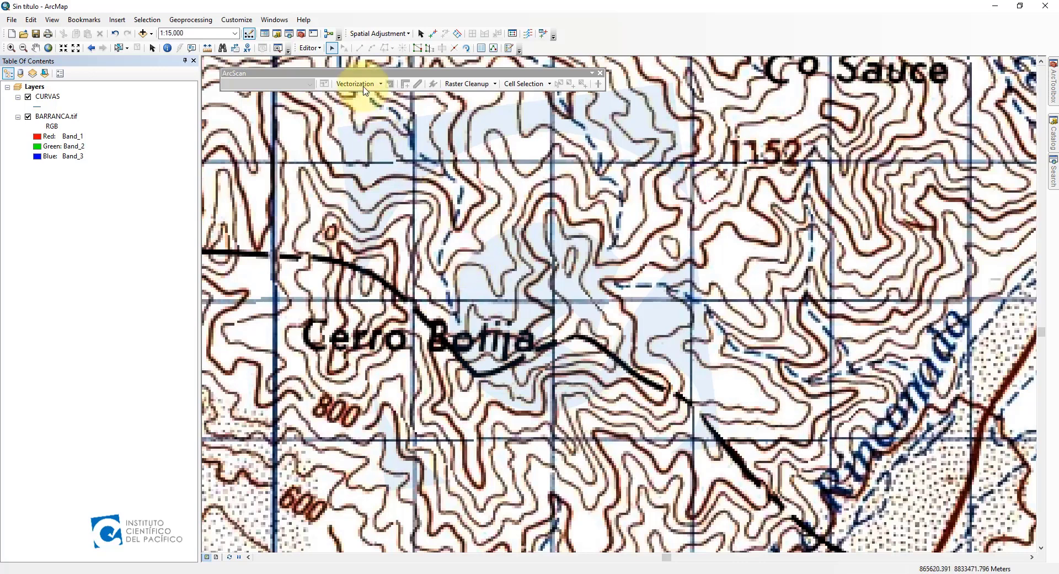
# Step: Stop the editing session and select the BARRANCA.tif layer
pyautogui.click(310, 48)
pyautogui.click(331, 72)
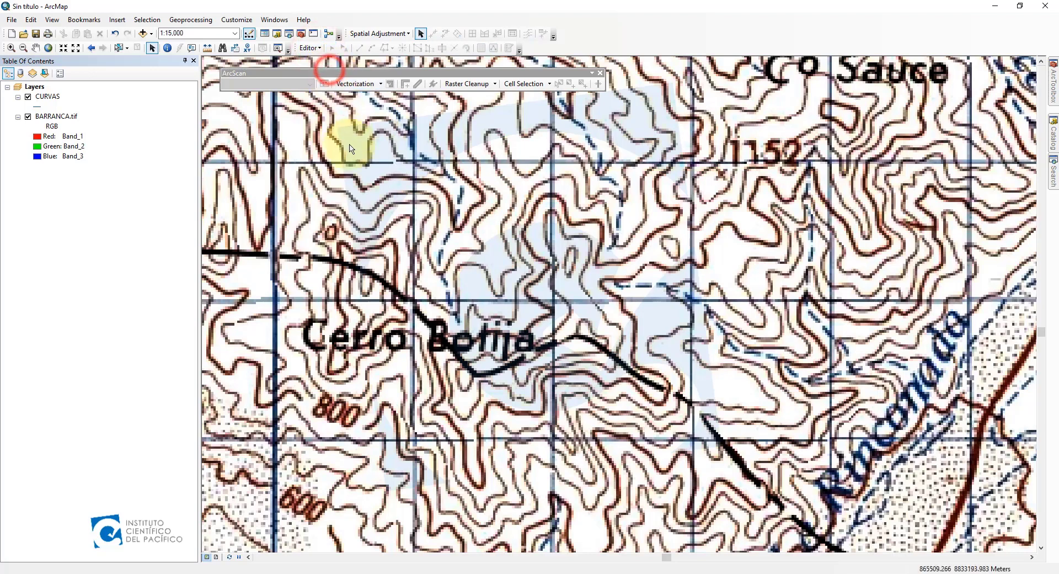
pyautogui.click(55, 116)
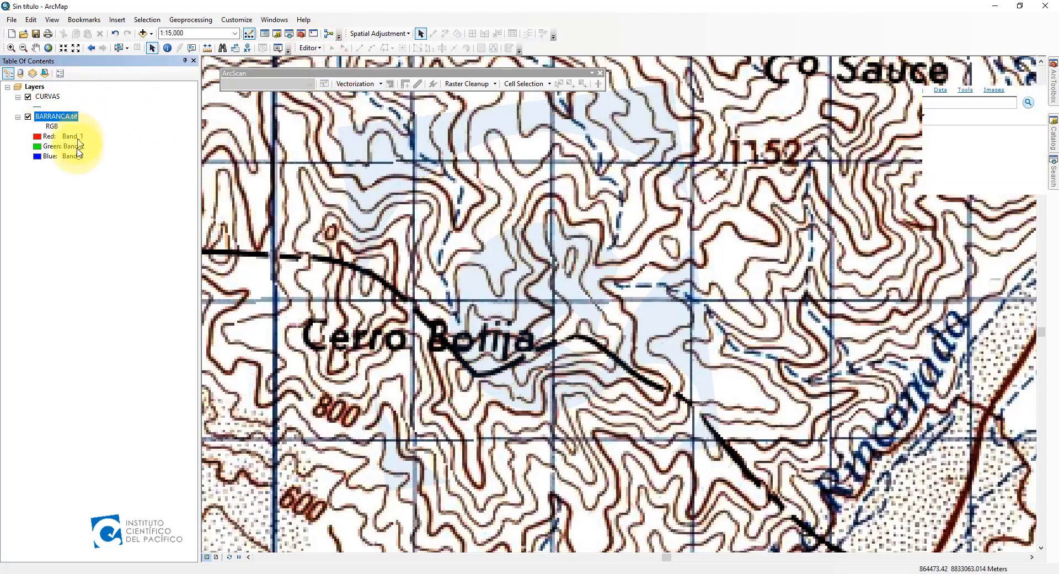
# Step: Search the local tools for RECLASSIFY and open the Spatial Analyst Reclassify tool
pyautogui.click(1054, 177)
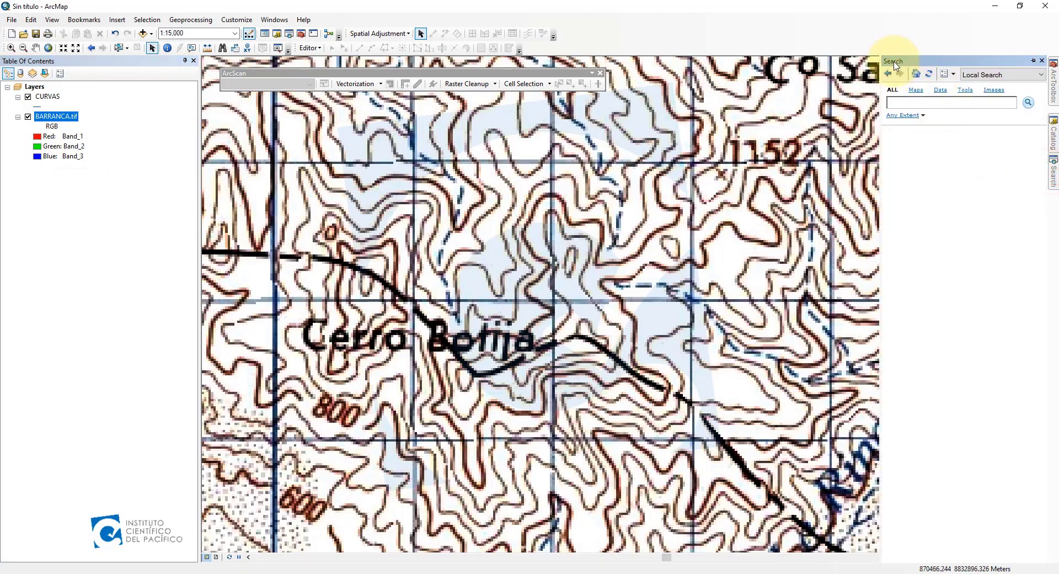
pyautogui.click(383, 19)
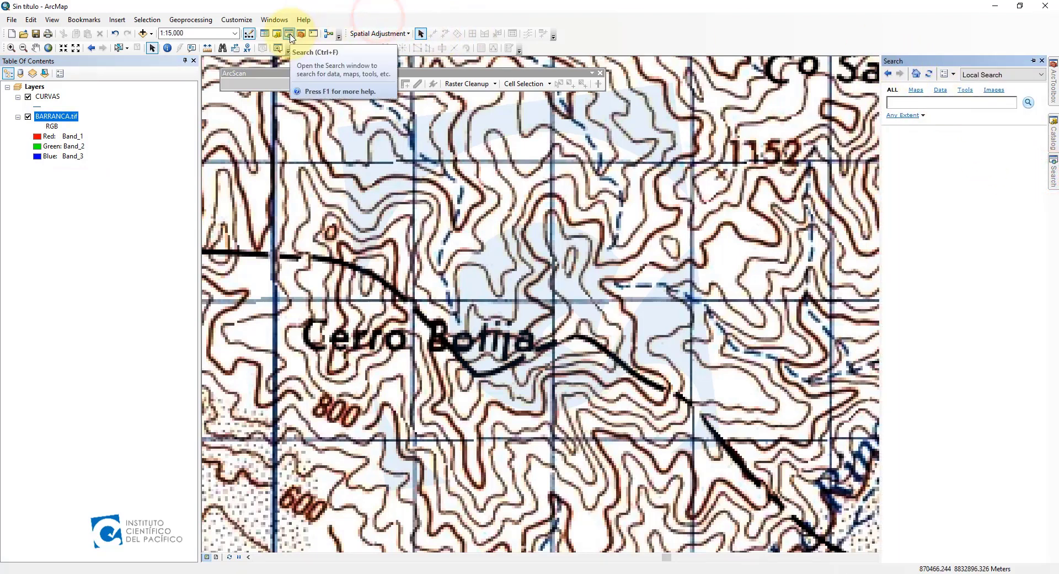
pyautogui.click(933, 100)
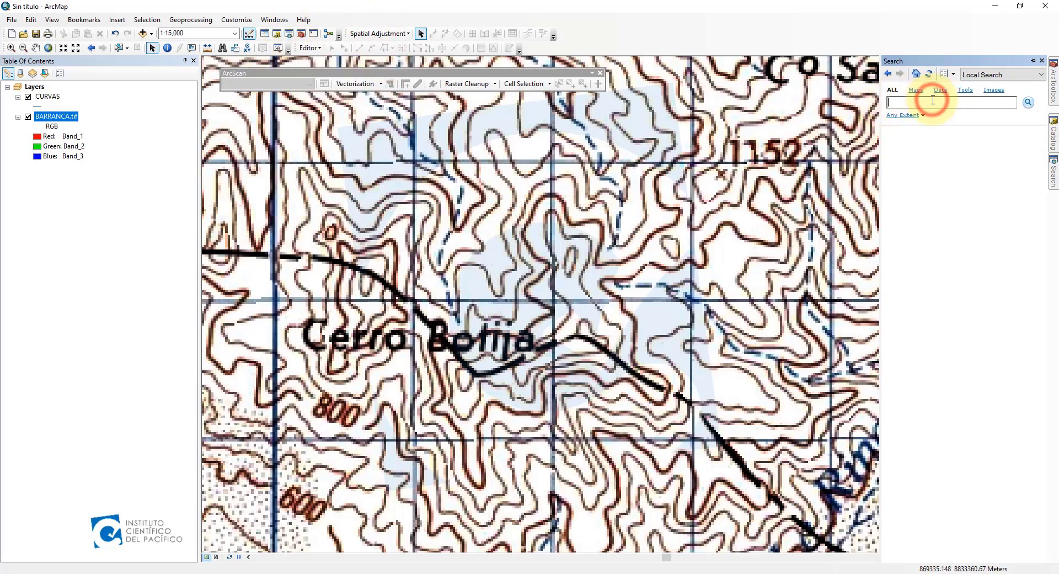
pyautogui.write('RECALSSIF')
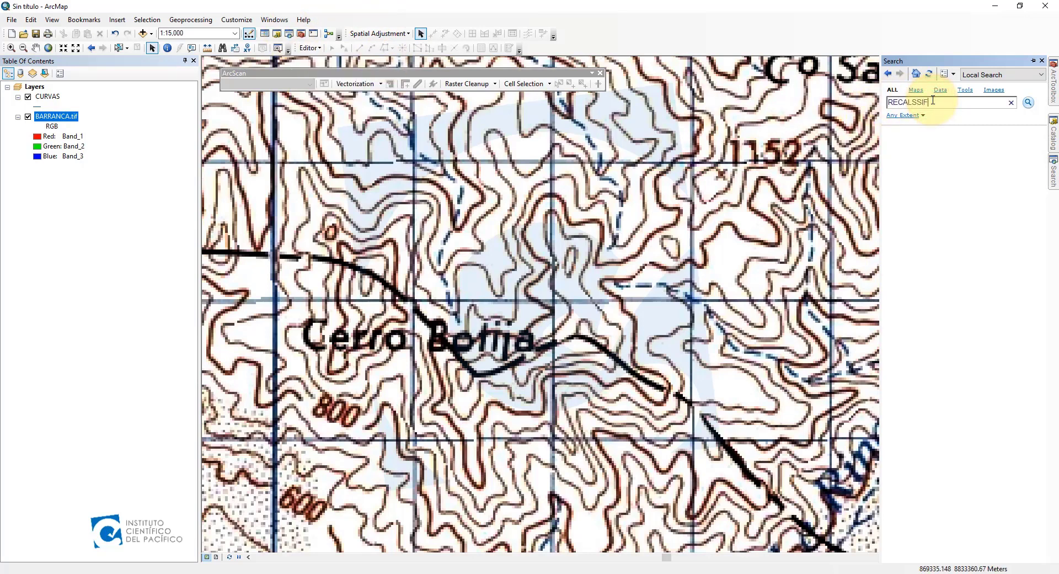
pyautogui.write('Y')
pyautogui.click(910, 103)
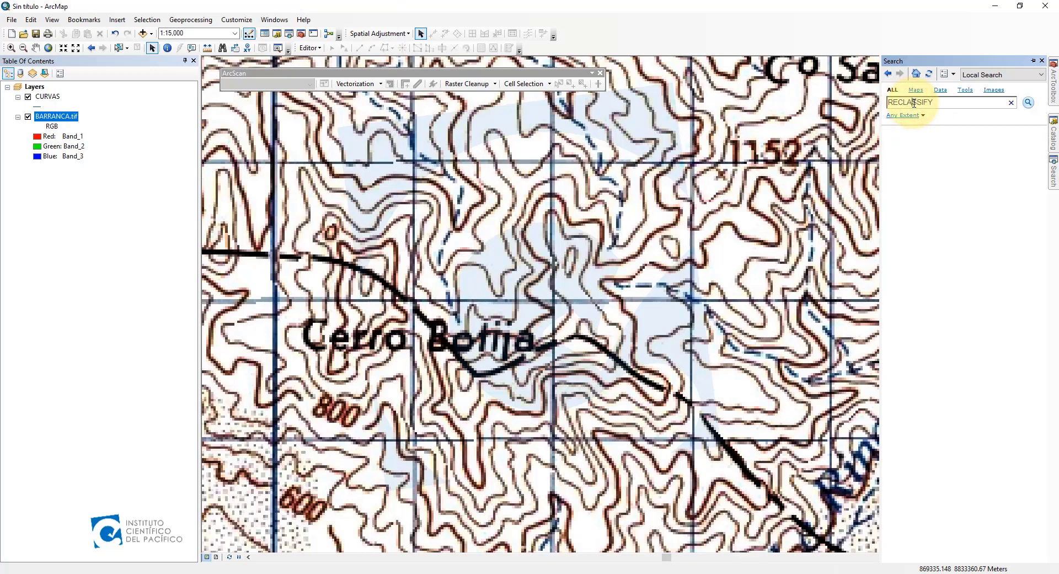
pyautogui.press('Return')
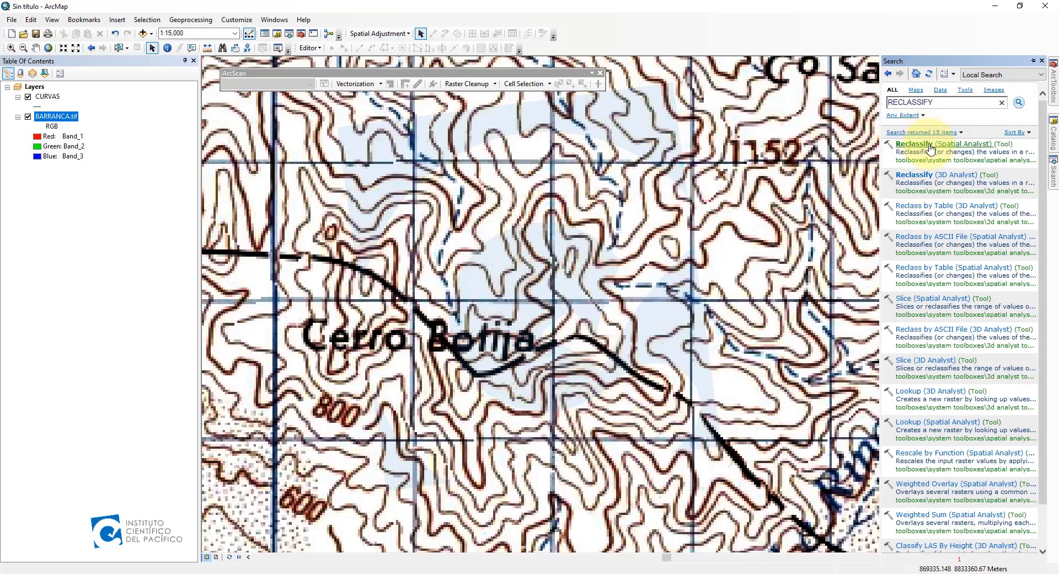
pyautogui.click(931, 144)
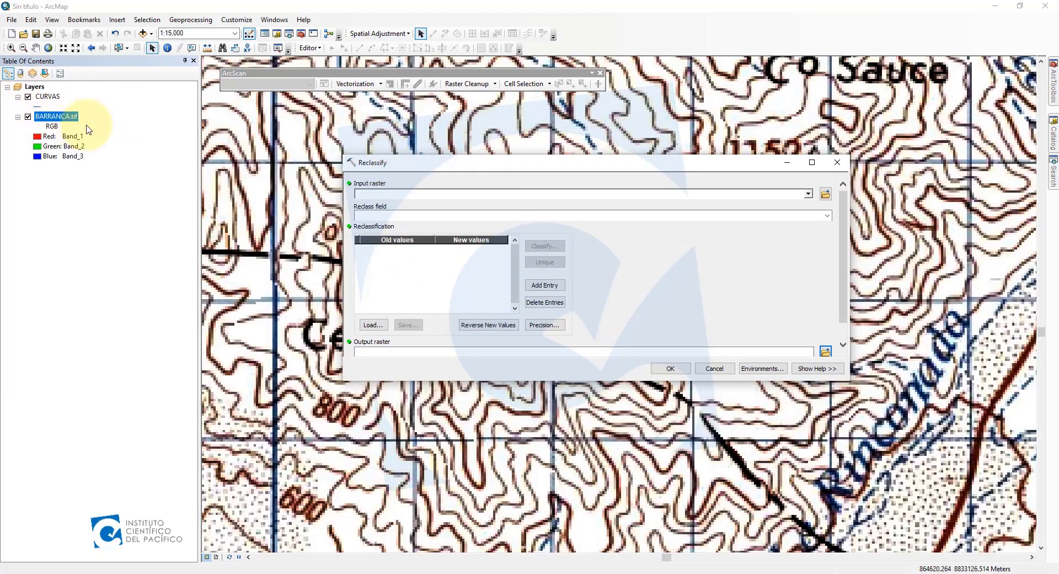
# Step: Use BARRANCA.tif as the Reclassify input raster and classify its values into 2 classes with Natural Breaks (Jenks)
pyautogui.moveTo(69, 116); pyautogui.dragTo(466, 187)
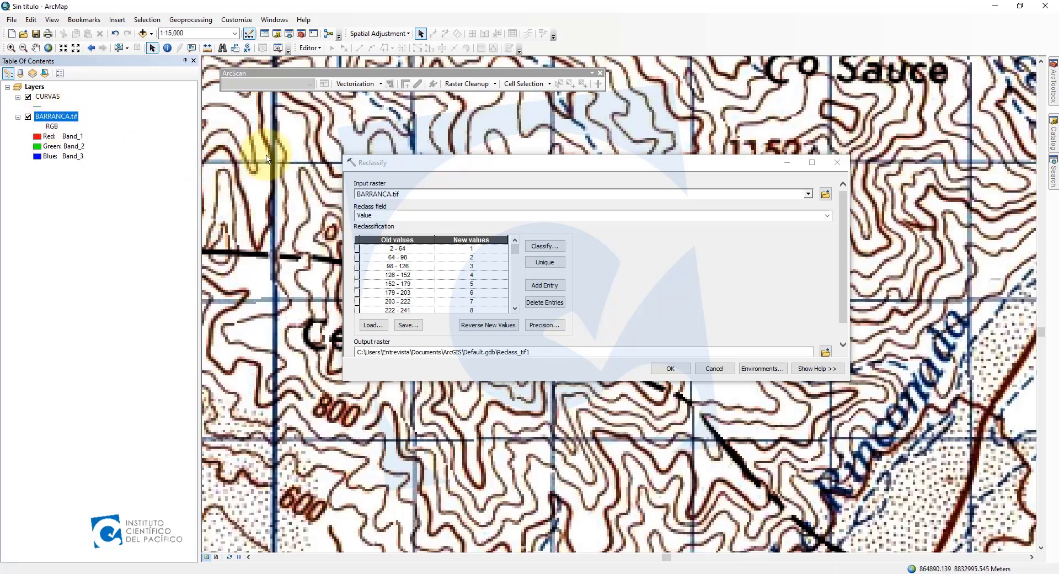
pyautogui.click(546, 250)
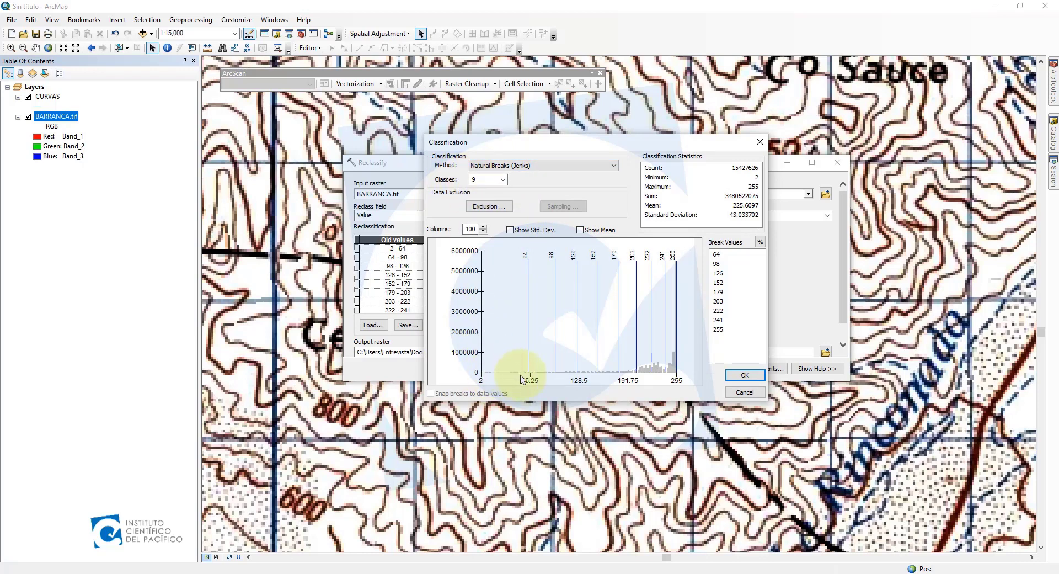
pyautogui.click(518, 166)
pyautogui.click(520, 167)
pyautogui.click(502, 179)
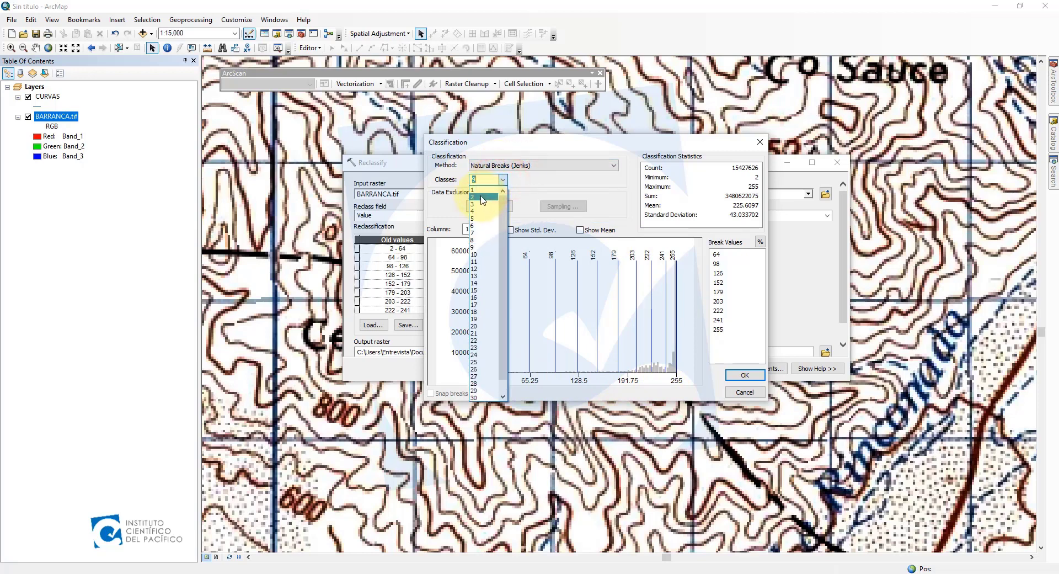
pyautogui.click(483, 197)
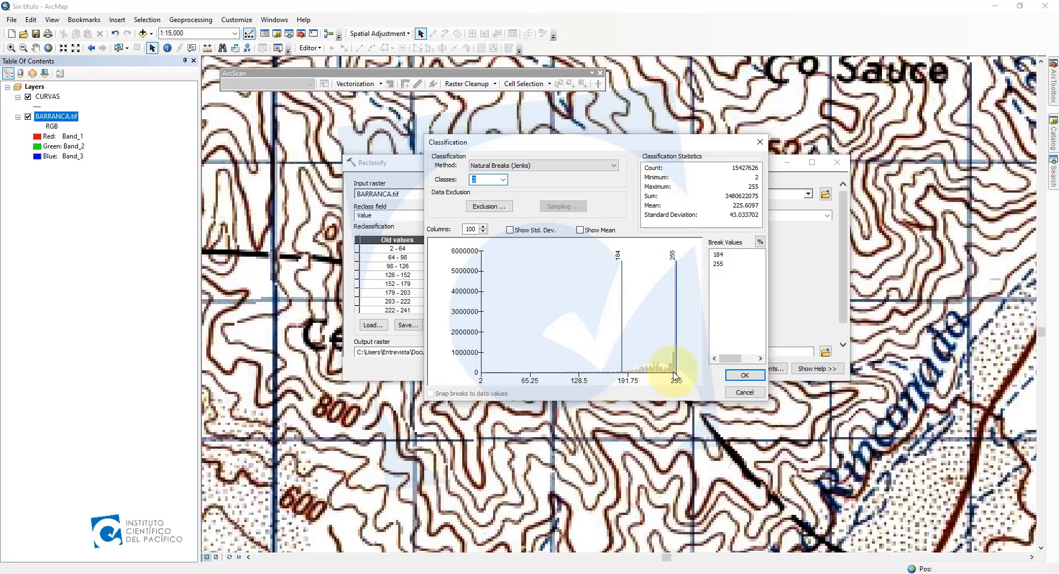
pyautogui.click(753, 375)
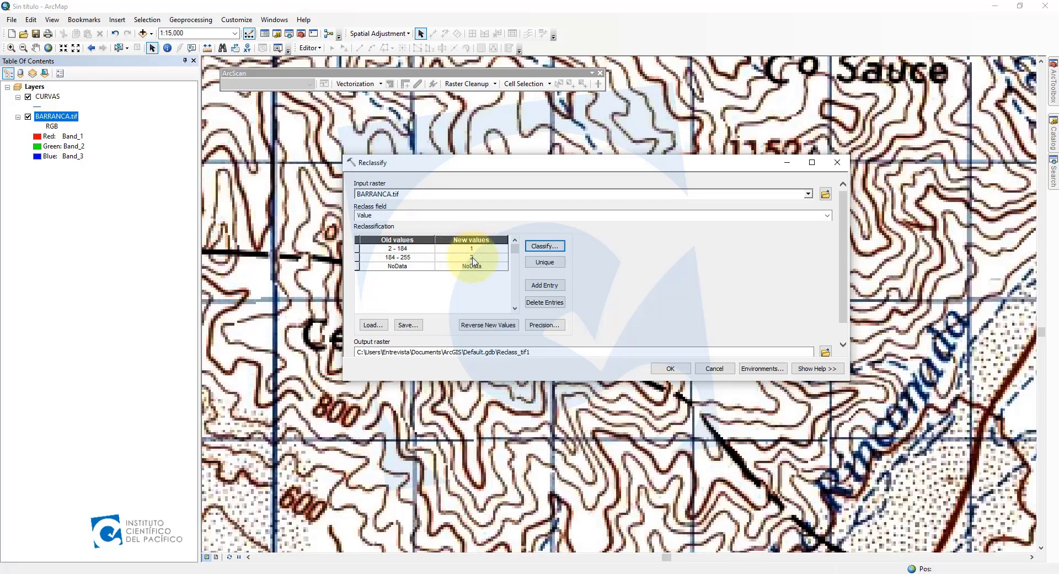
# Step: Browse for the output raster location to the 02-ARCHIVOS - RESULTADOS folder within the SESIÓN 10 theory folder
pyautogui.click(826, 351)
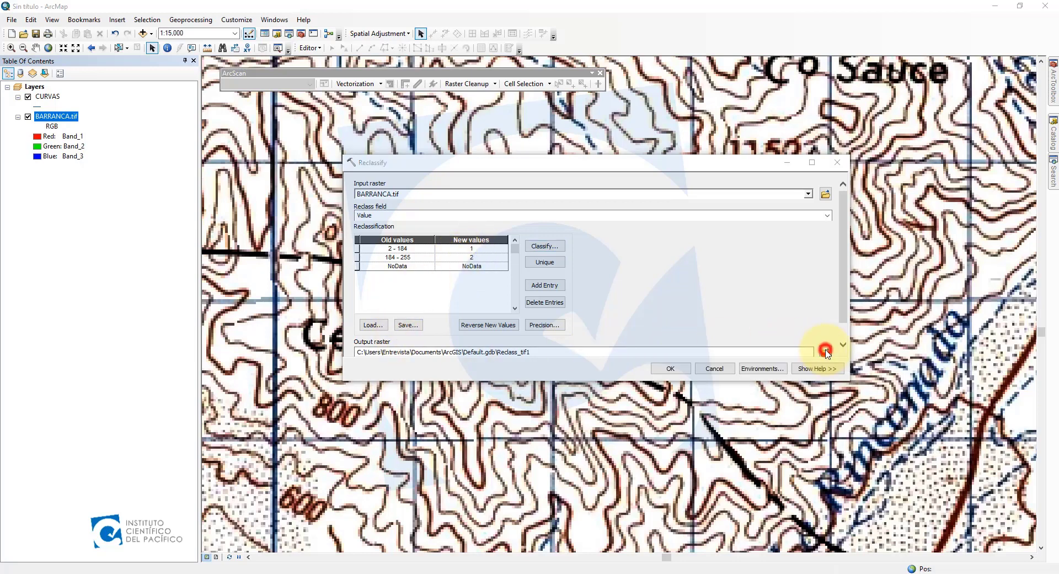
pyautogui.click(539, 203)
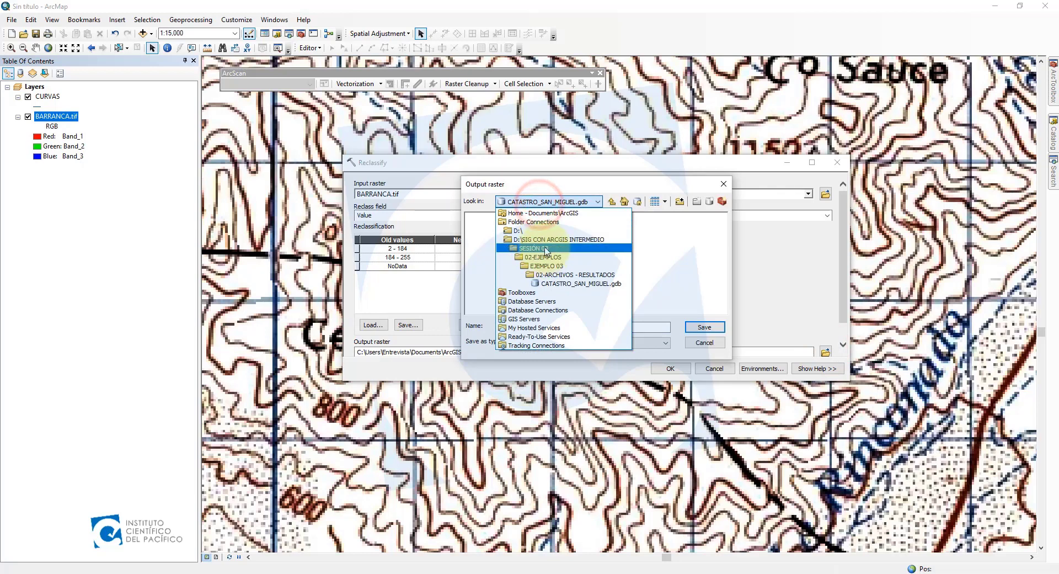
pyautogui.click(549, 240)
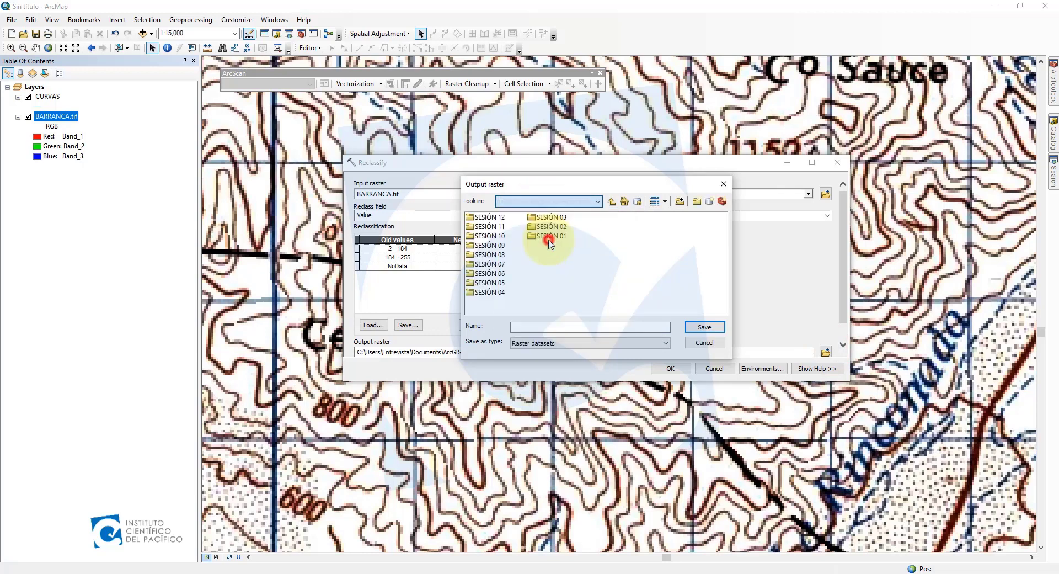
pyautogui.doubleClick(503, 238)
pyautogui.doubleClick(493, 218)
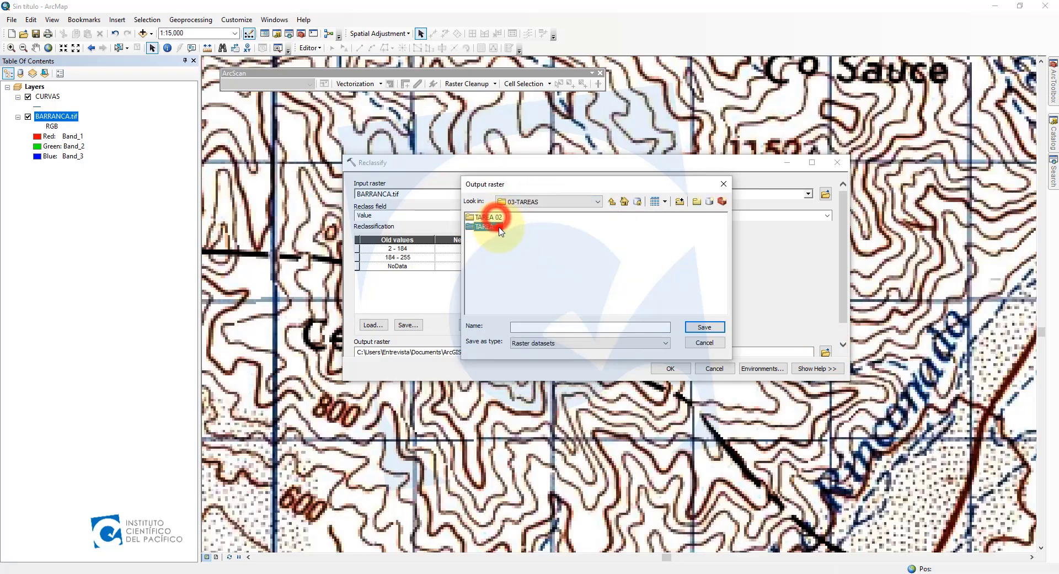
pyautogui.click(612, 201)
pyautogui.doubleClick(503, 234)
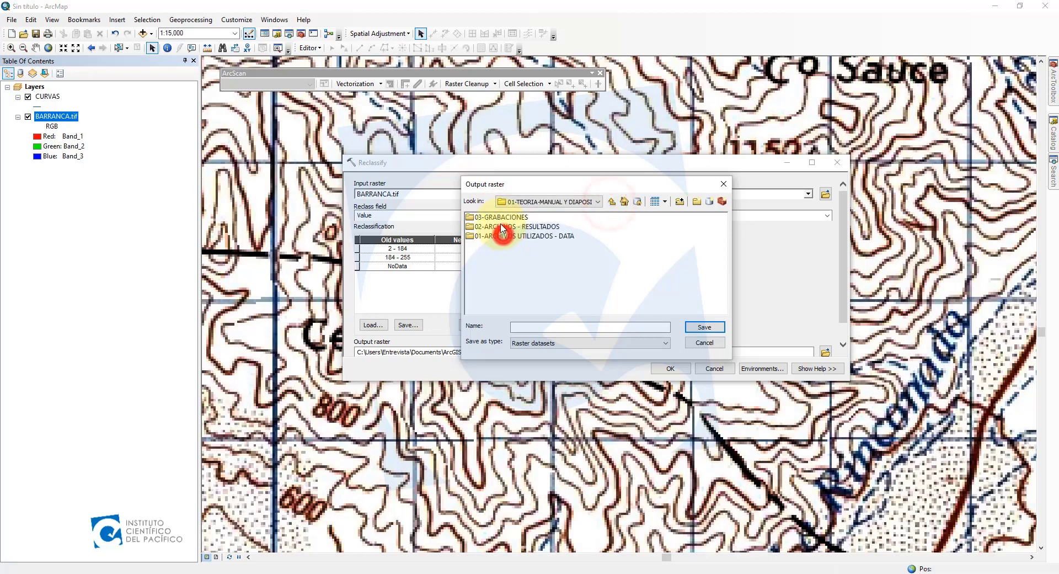
pyautogui.doubleClick(511, 227)
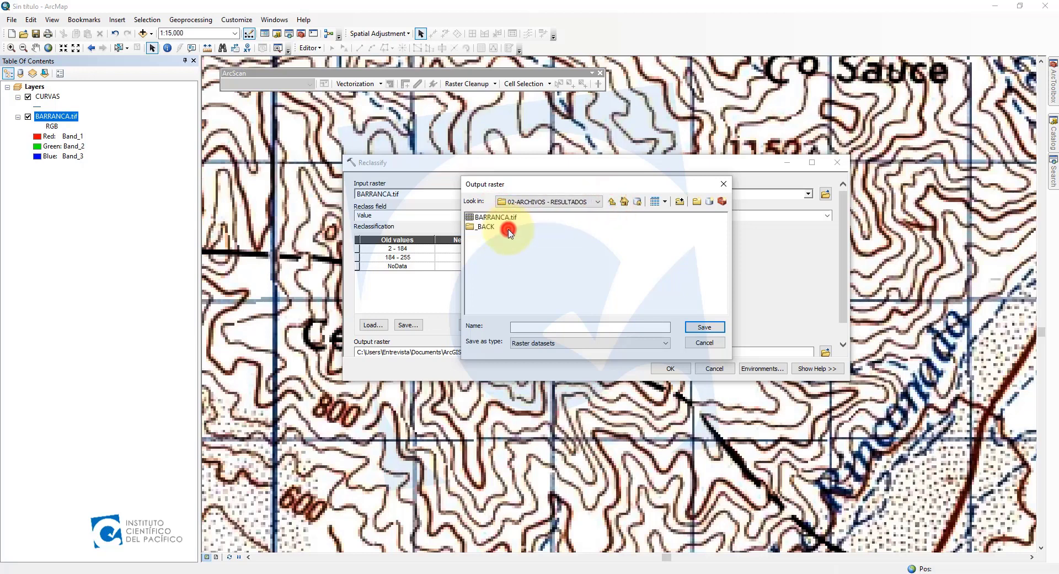
# Step: Name the output raster BARRANCA_RECLASS.tif and run the reclassification
pyautogui.click(504, 217)
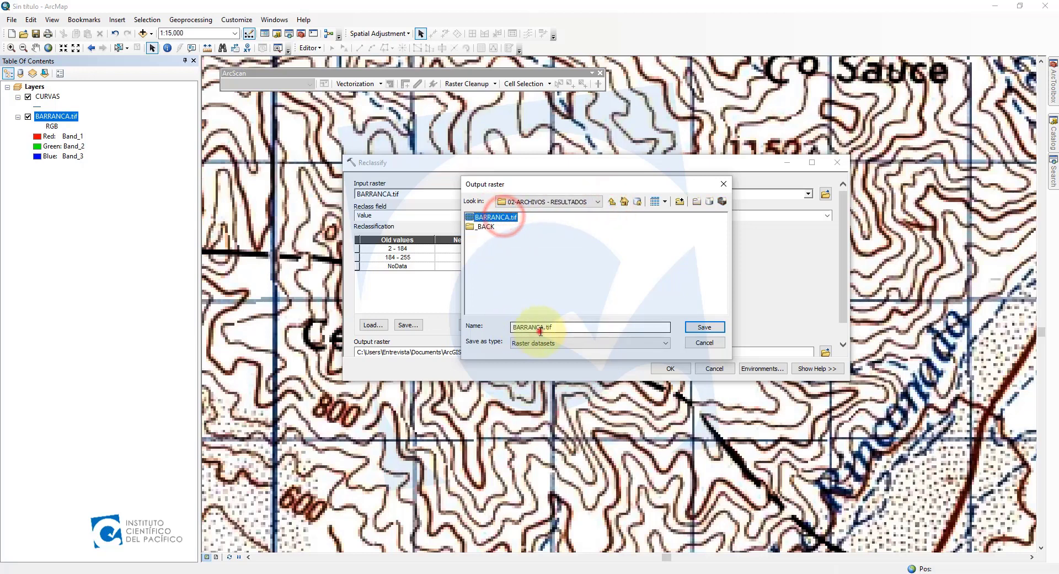
pyautogui.click(545, 327)
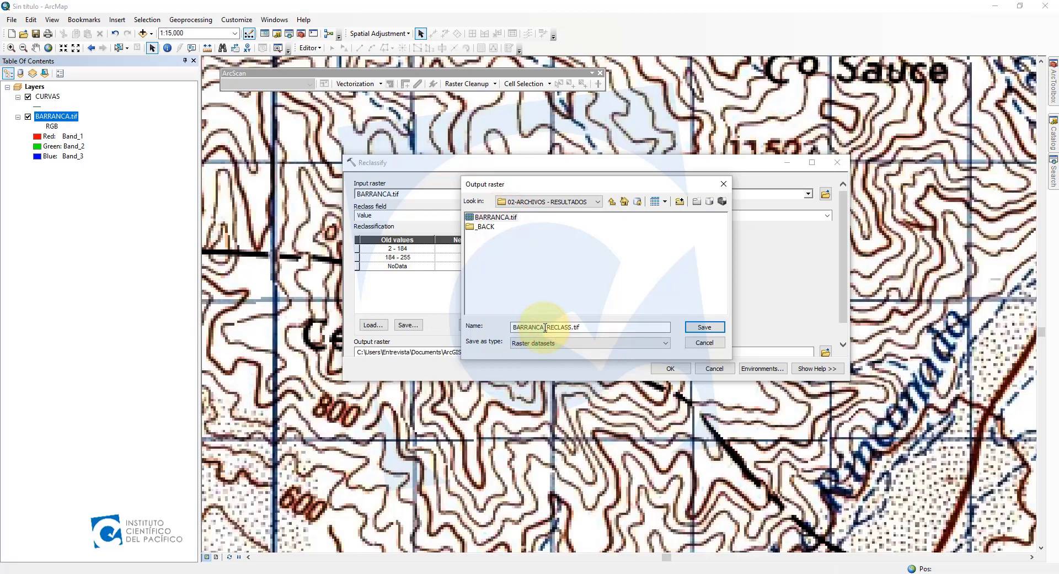
pyautogui.click(694, 327)
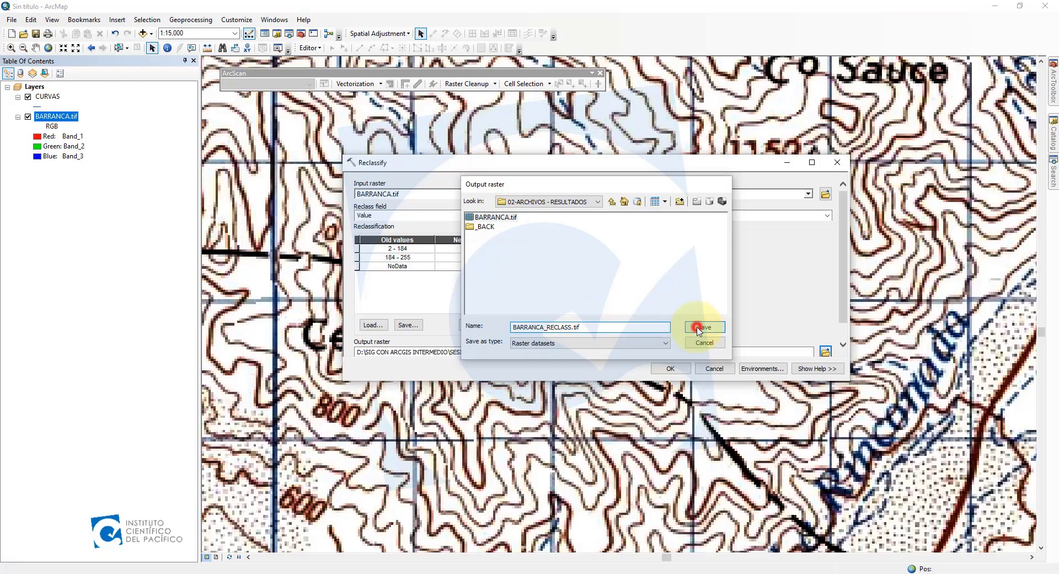
pyautogui.moveTo(844, 264); pyautogui.dragTo(844, 277)
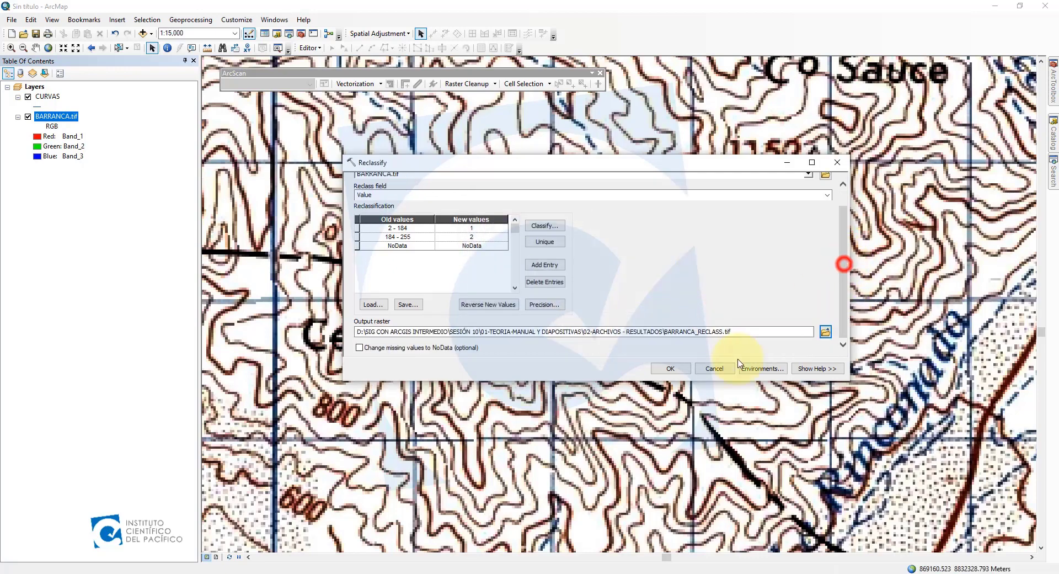
pyautogui.click(681, 371)
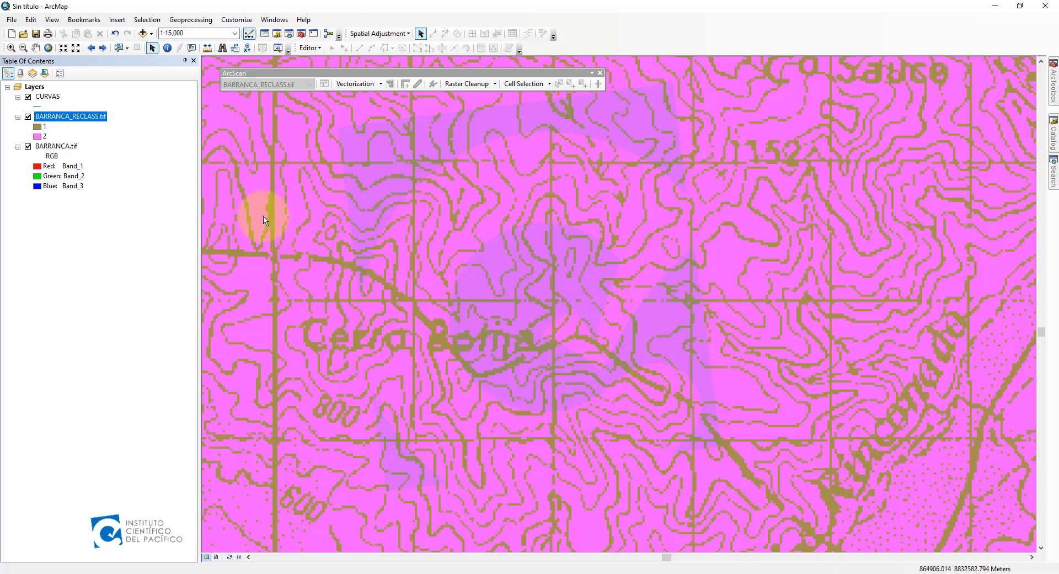
# Step: Hide the BARRANCA.tif layer and recolor BARRANCA_RECLASS.tif with class 1 in black and class 2 in white
pyautogui.click(28, 146)
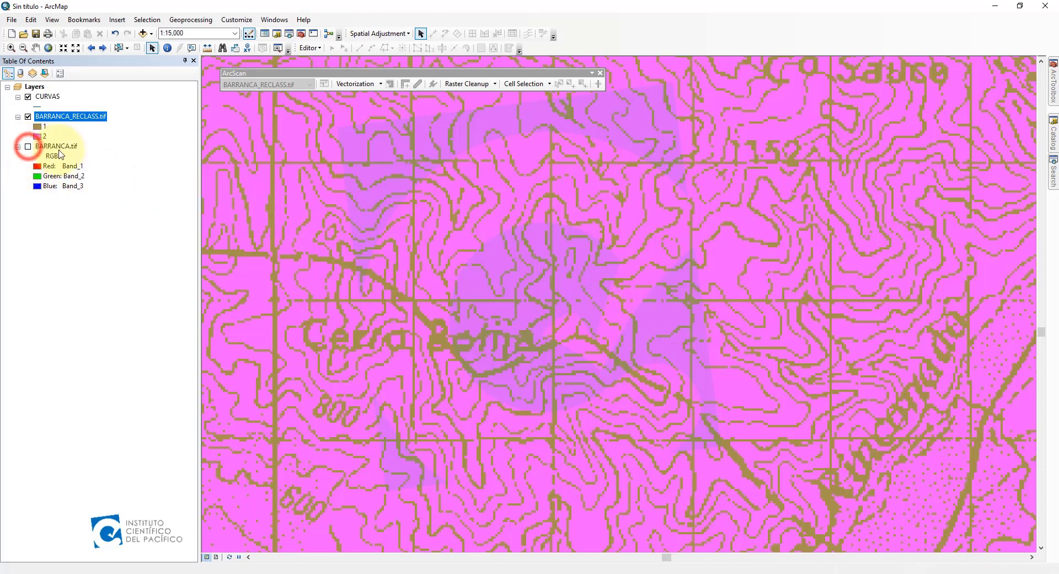
pyautogui.click(55, 146)
pyautogui.keyDown('ctrl'); pyautogui.click(81, 117); pyautogui.keyUp('ctrl')
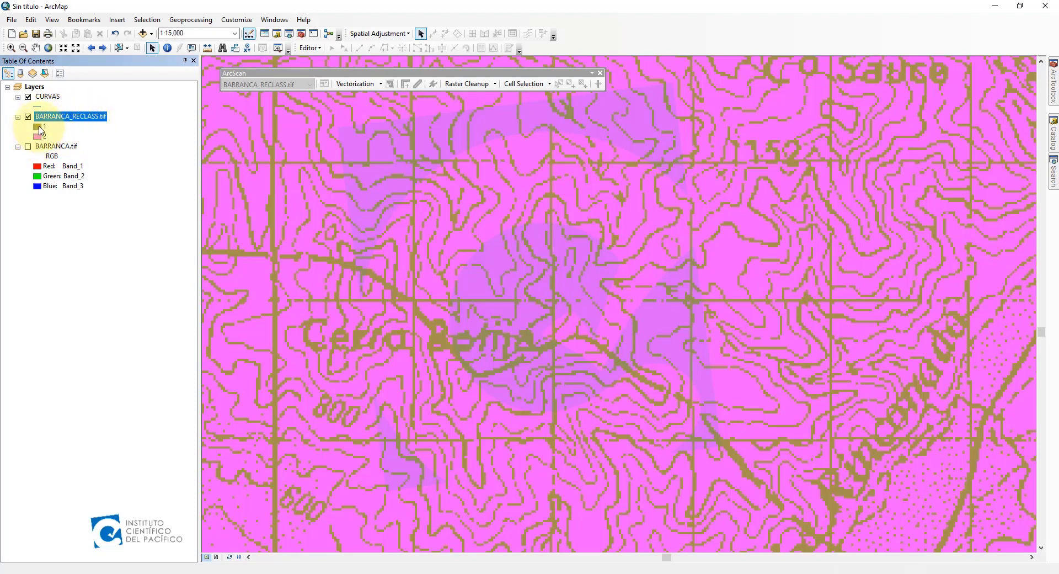
pyautogui.doubleClick(39, 131)
pyautogui.click(500, 301)
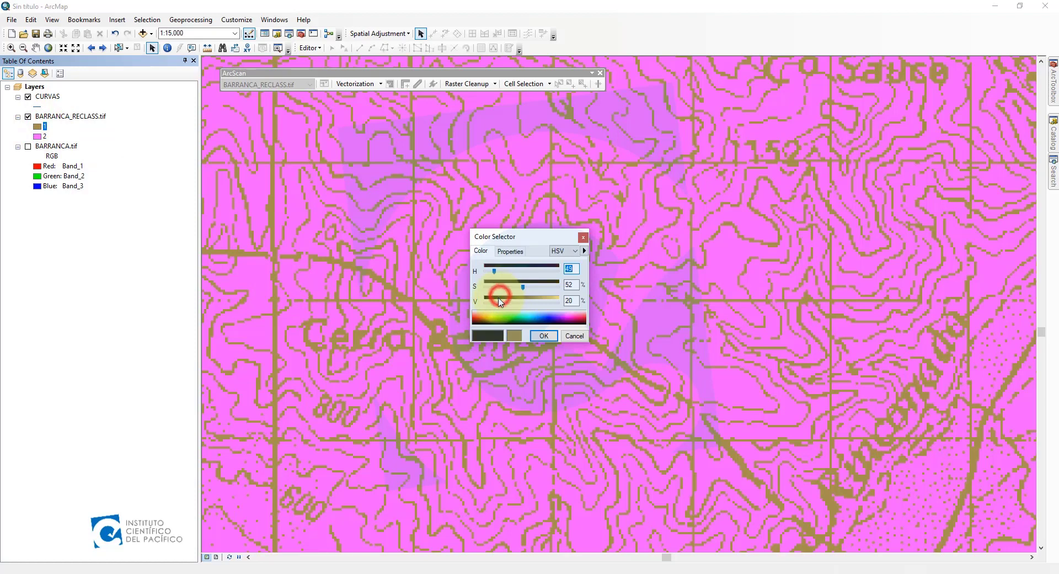
pyautogui.click(544, 335)
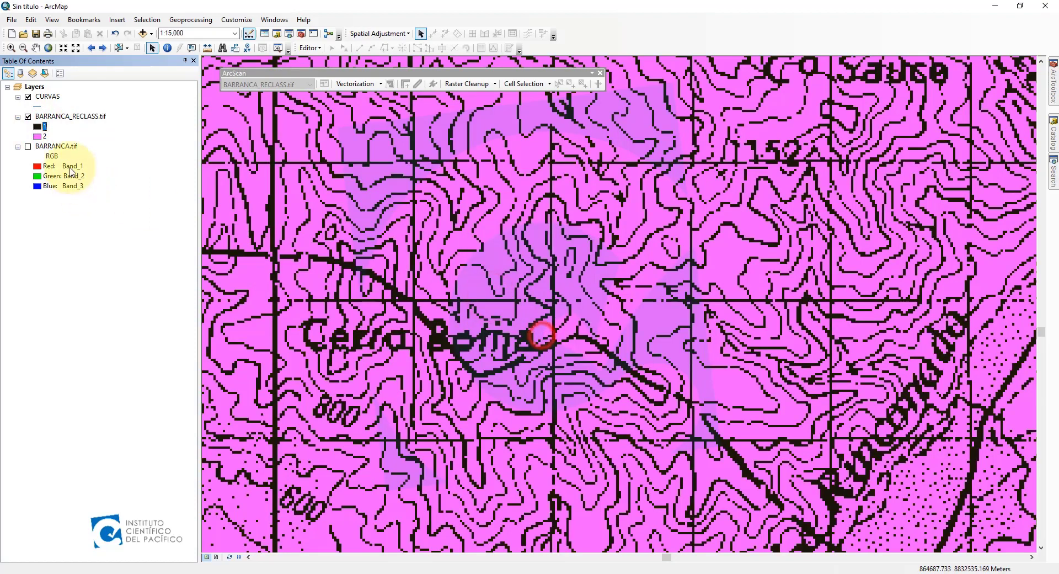
pyautogui.doubleClick(37, 137)
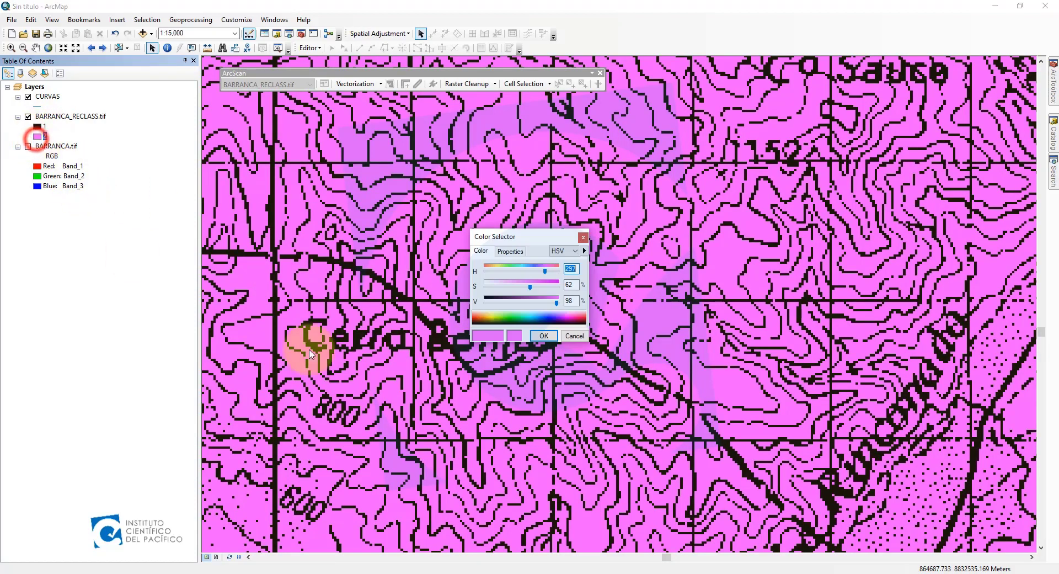
pyautogui.click(482, 283)
pyautogui.click(542, 334)
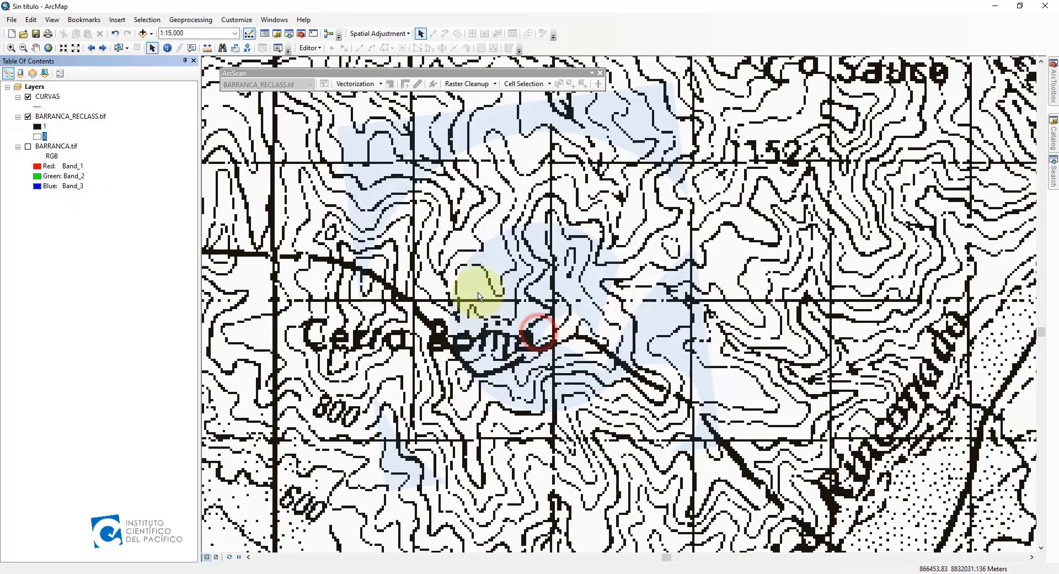
# Step: Look over the reclassified map at a smaller scale and remove the original BARRANCA.tif layer from the map
pyautogui.scroll(5, 479, 297)
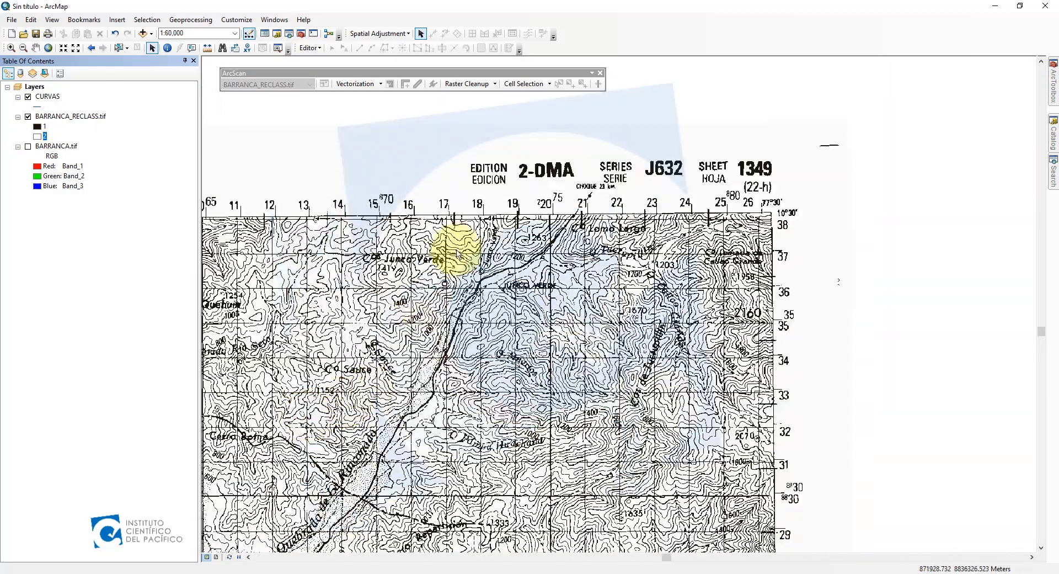
pyautogui.moveTo(437, 335); pyautogui.dragTo(638, 298)
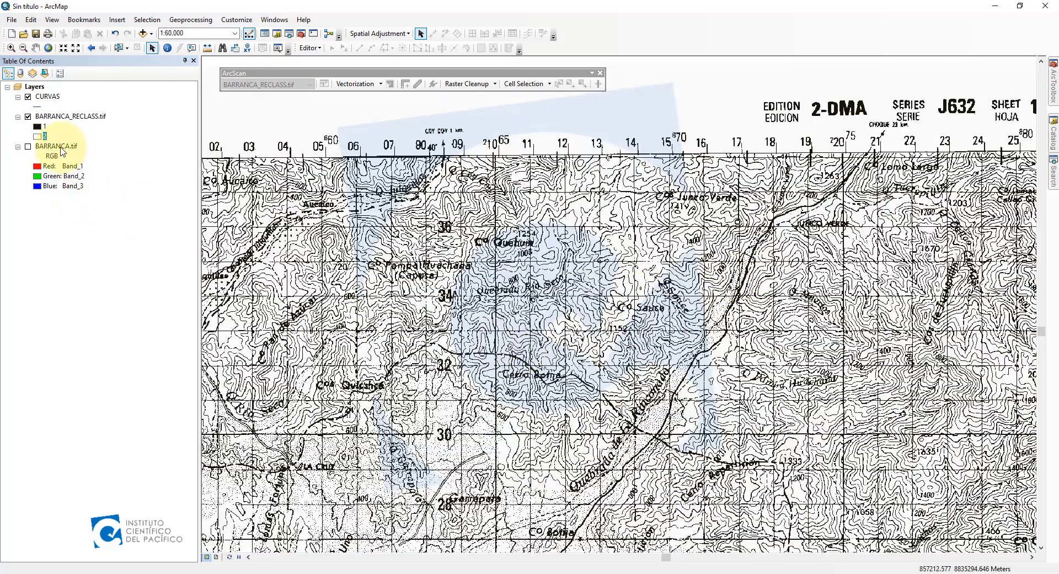
pyautogui.rightClick(51, 147)
pyautogui.click(75, 164)
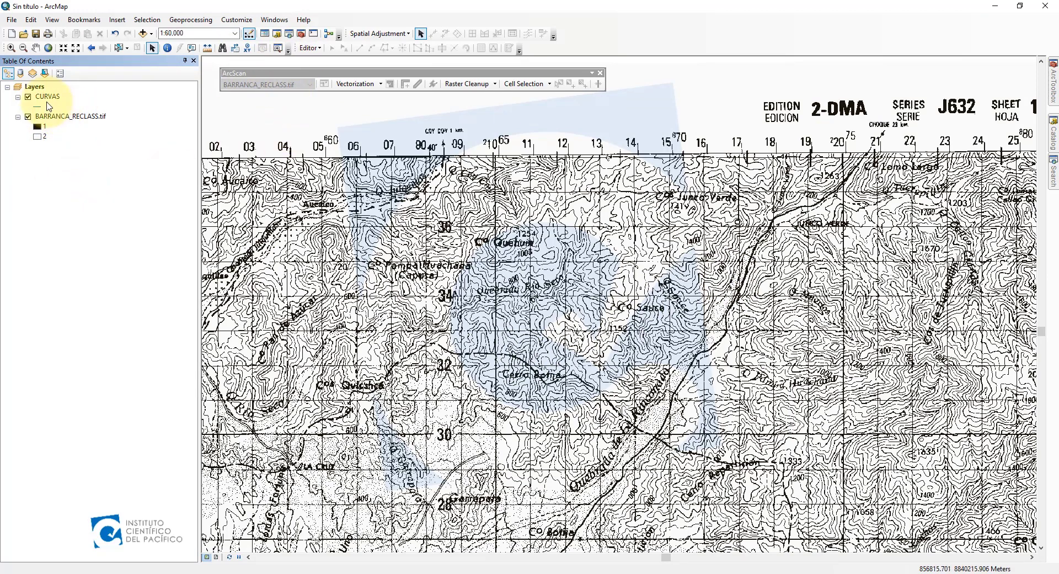
# Step: Start an editing session on the CURVAS layer and shift the ArcScan toolbar slightly over the map
pyautogui.rightClick(49, 97)
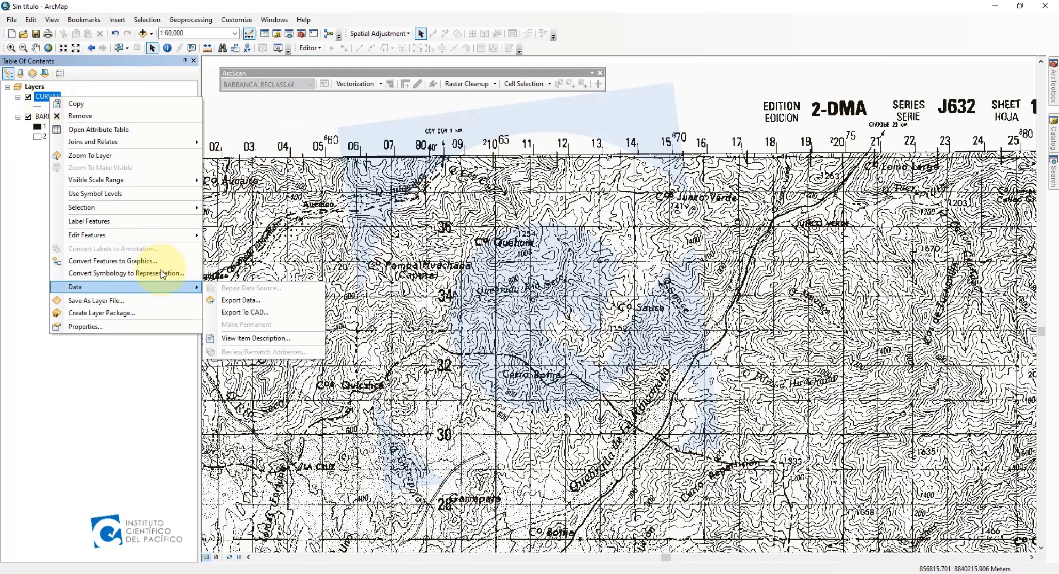
pyautogui.moveTo(168, 239)
pyautogui.click(242, 236)
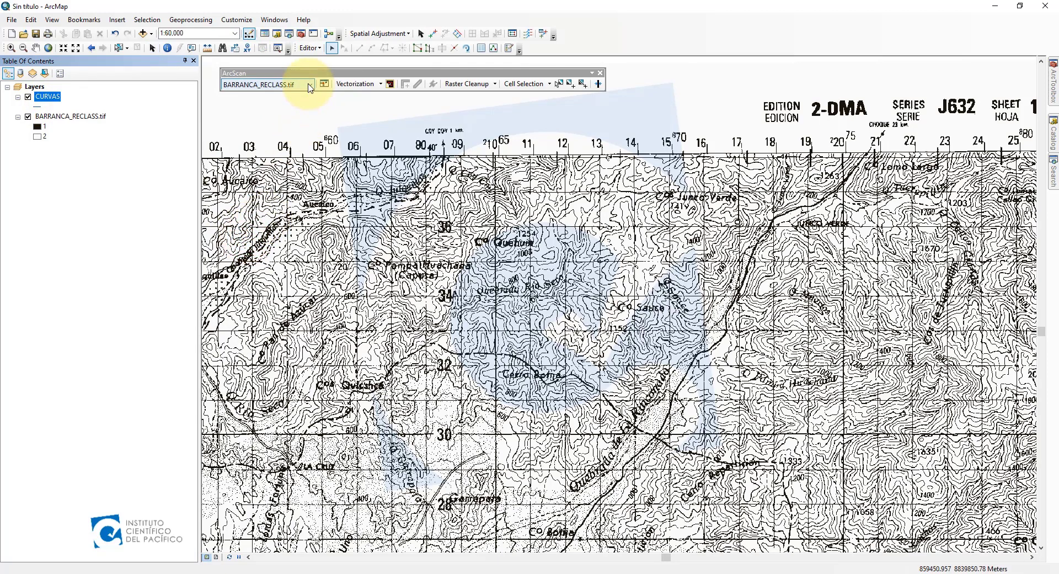
pyautogui.moveTo(342, 73); pyautogui.dragTo(339, 81)
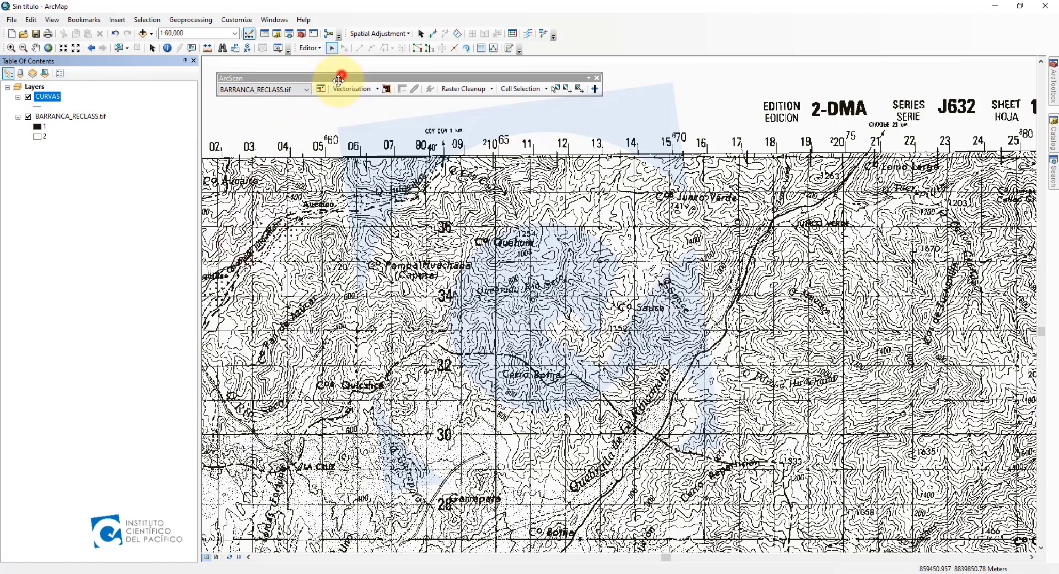
# Step: Check which raster layer ArcScan has available for vectorization
pyautogui.click(305, 92)
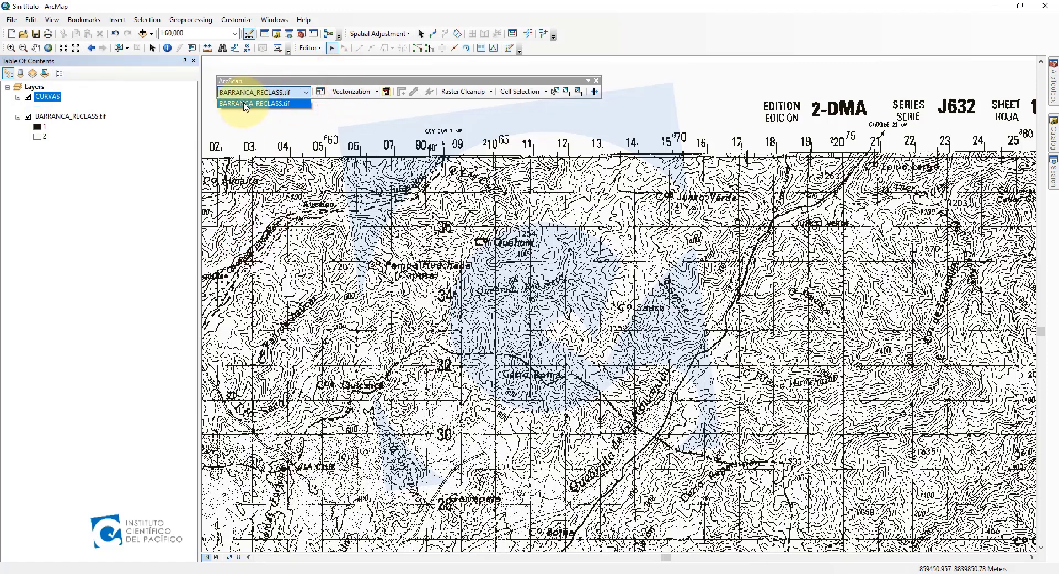
pyautogui.click(35, 151)
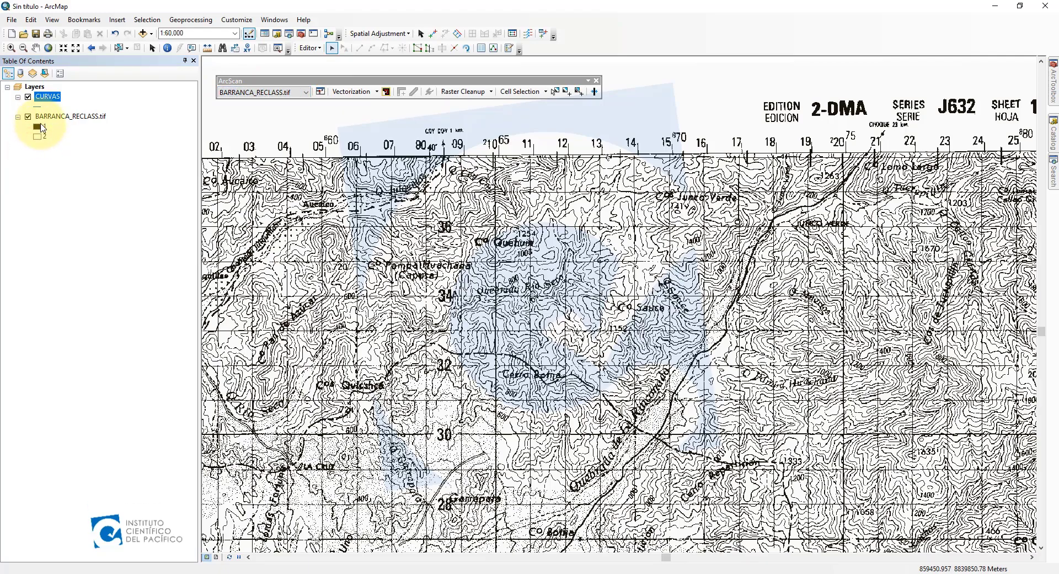
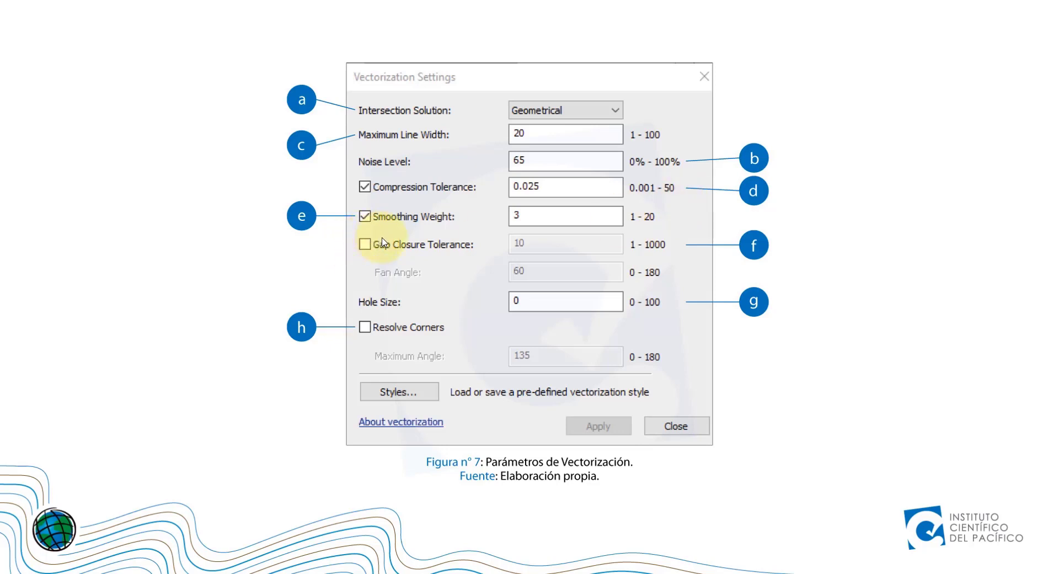
pyautogui.click(517, 215)
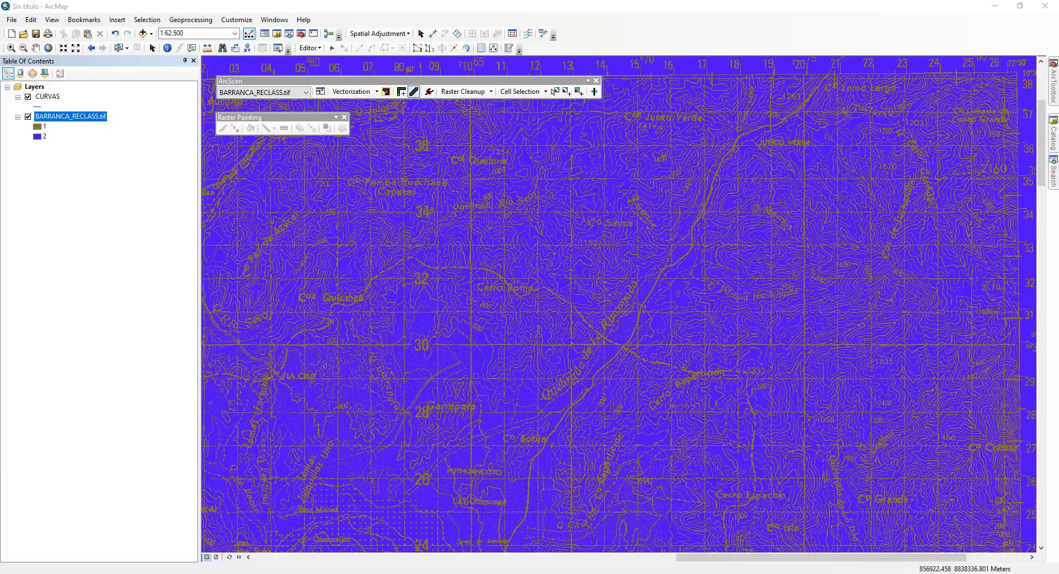
# Step: Check the state of the editing session and move the ArcScan and Raster Painting toolbars to a new place over the map
pyautogui.click(309, 48)
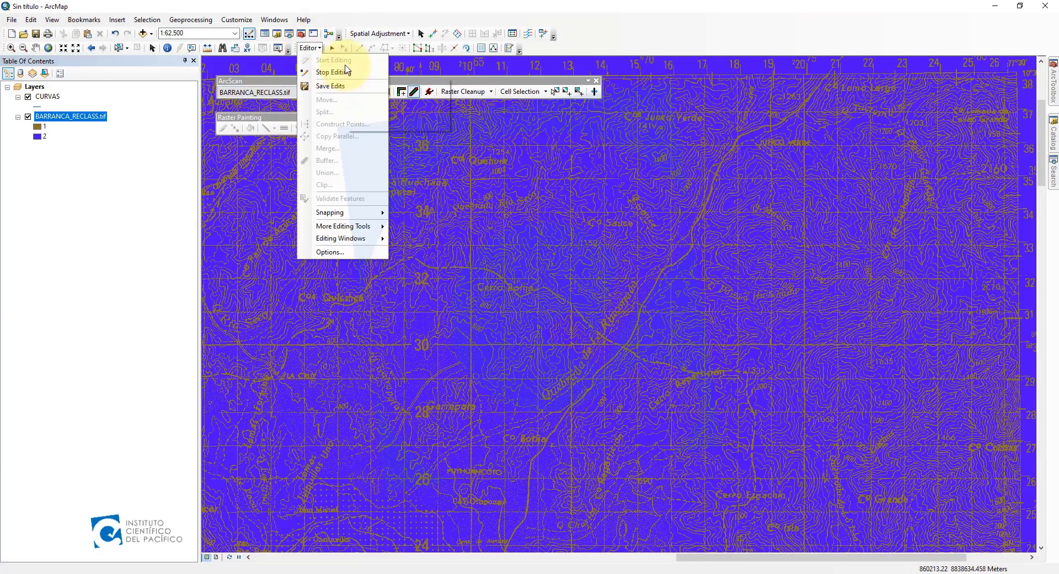
pyautogui.click(334, 59)
pyautogui.moveTo(286, 81); pyautogui.dragTo(469, 80)
pyautogui.moveTo(294, 123)
pyautogui.mouseDown()
pyautogui.moveTo(303, 91)
pyautogui.moveTo(531, 142)
pyautogui.mouseUp()
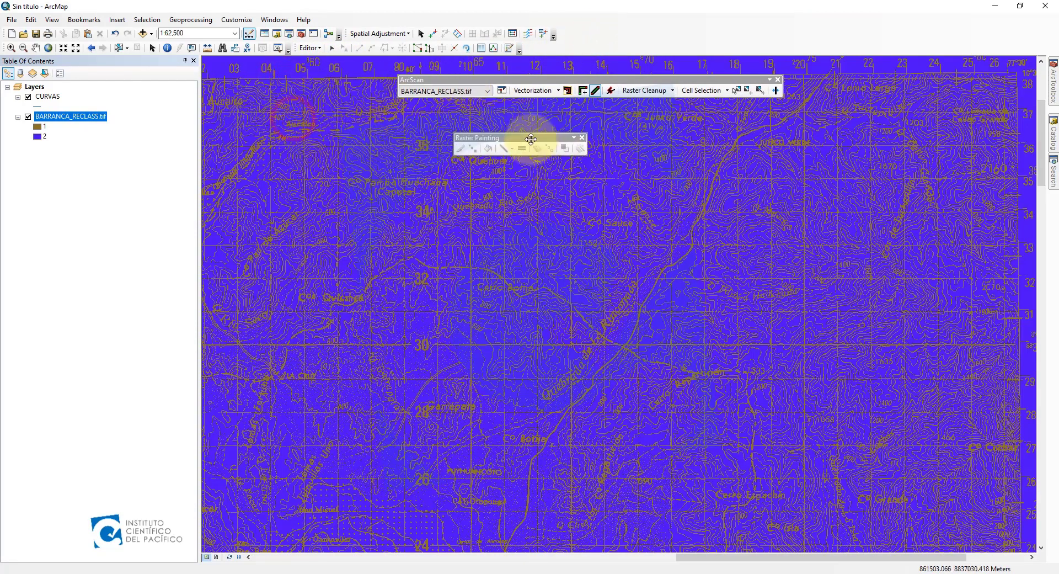
# Step: Start a raster cleanup session on BARRANCA_RECLASS.tif and move the Raster Painting toolbar away from the ArcScan toolbar
pyautogui.click(662, 91)
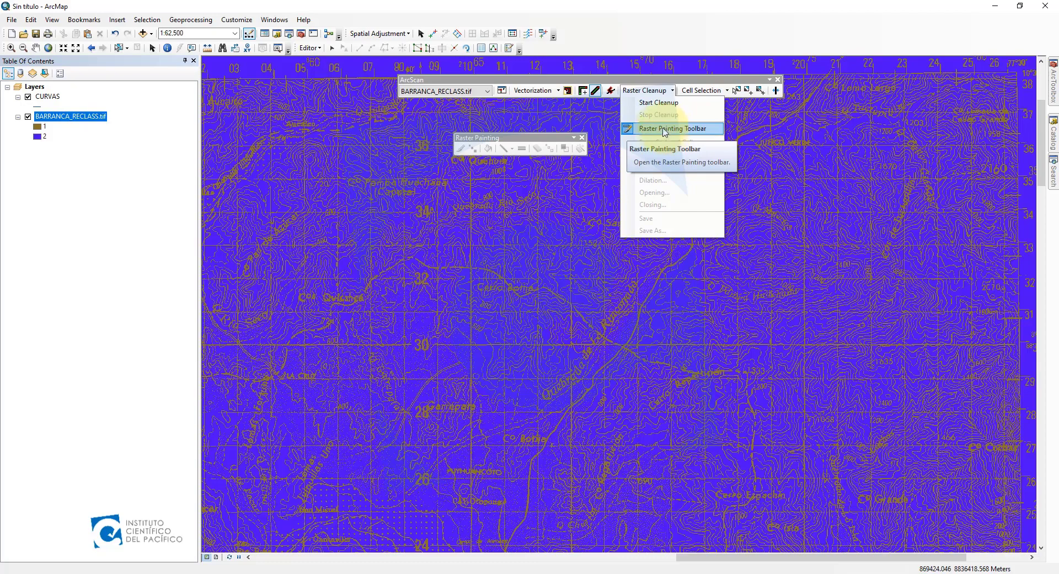
pyautogui.click(490, 137)
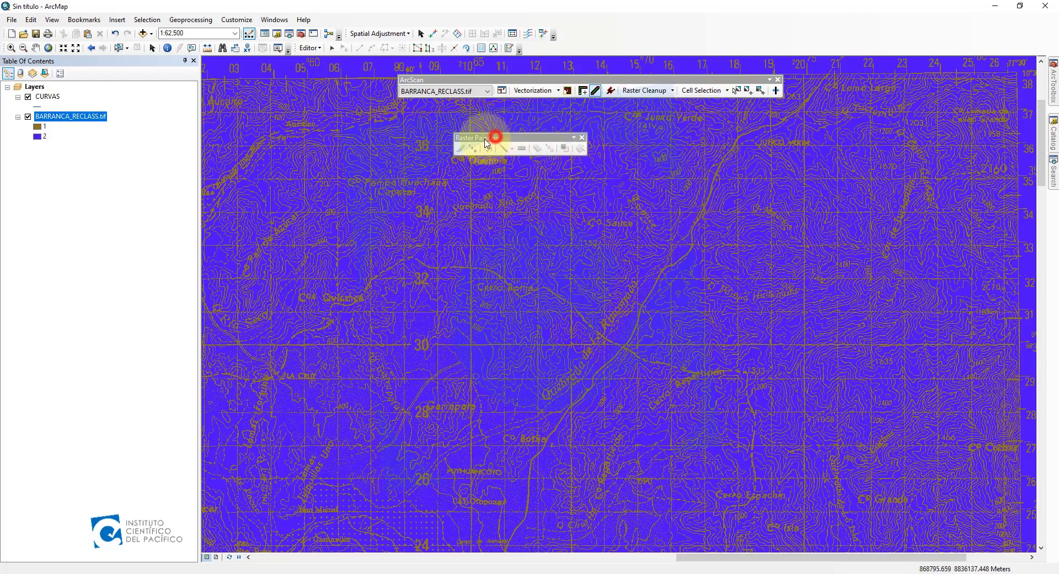
pyautogui.moveTo(470, 137)
pyautogui.mouseDown()
pyautogui.moveTo(449, 154)
pyautogui.moveTo(484, 145)
pyautogui.mouseUp()
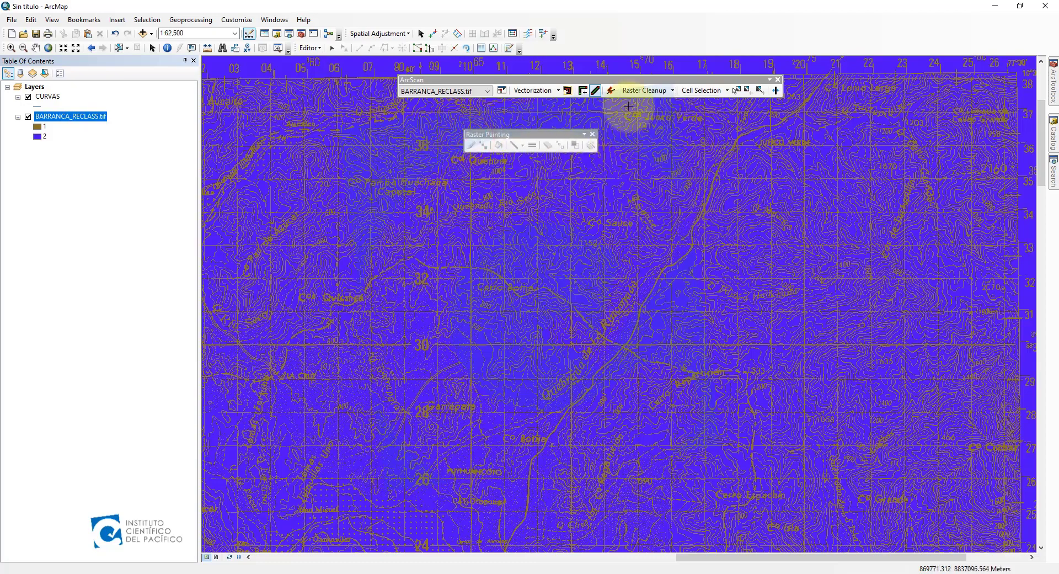
pyautogui.click(650, 91)
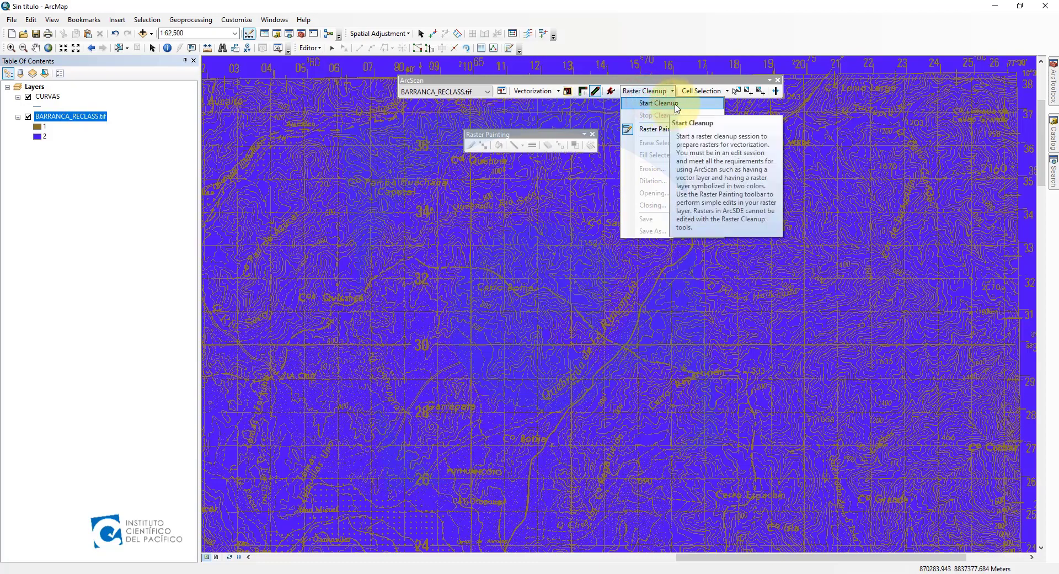
pyautogui.click(662, 104)
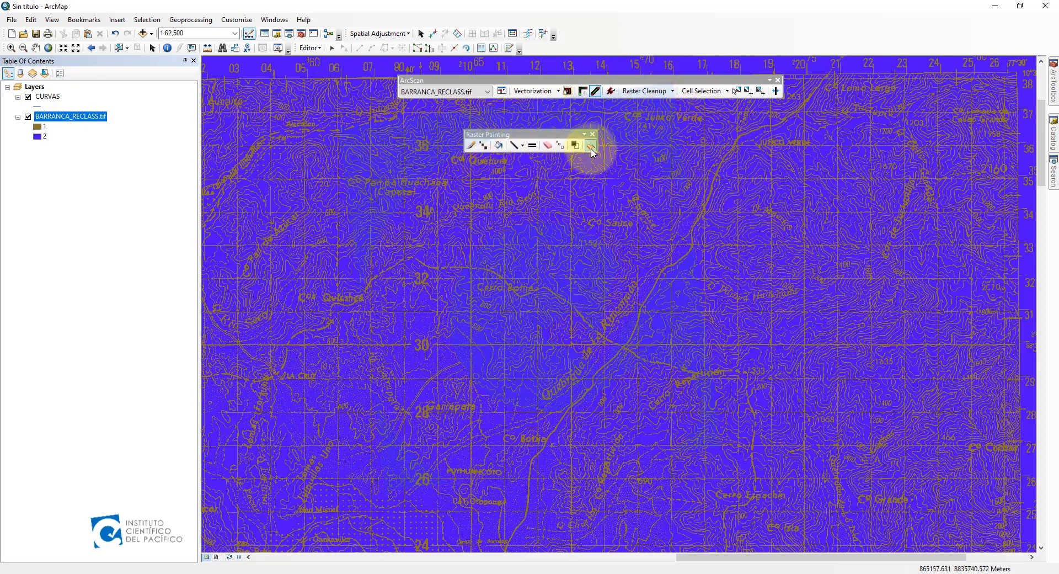
pyautogui.moveTo(539, 134); pyautogui.dragTo(320, 125)
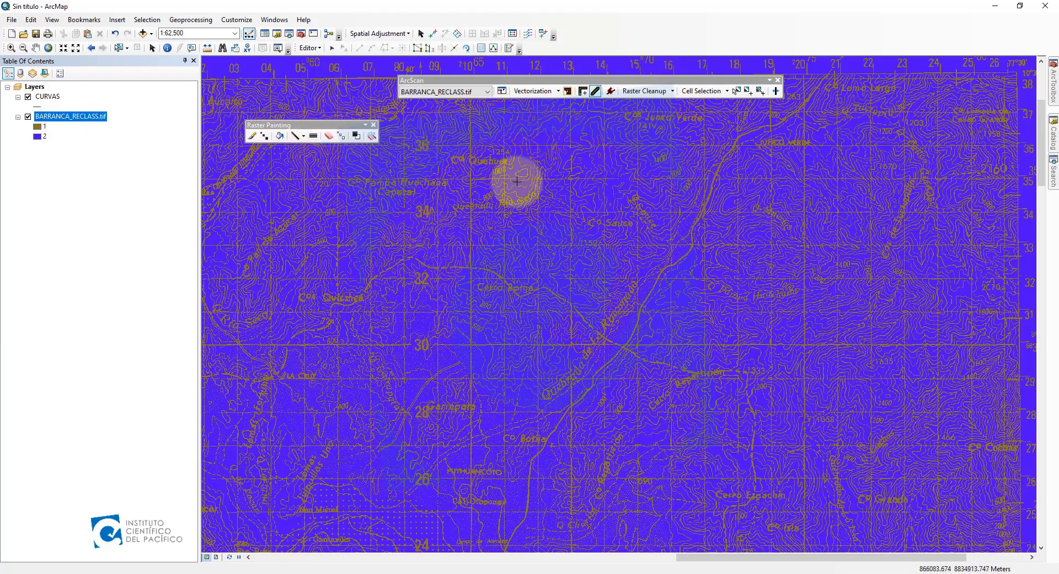
# Step: Paint in the missing cells of the broken curved contour southeast of the Quebrada Río Seco label with the Brush tool
pyautogui.scroll(6, 515, 179)
pyautogui.scroll(3, 721, 225)
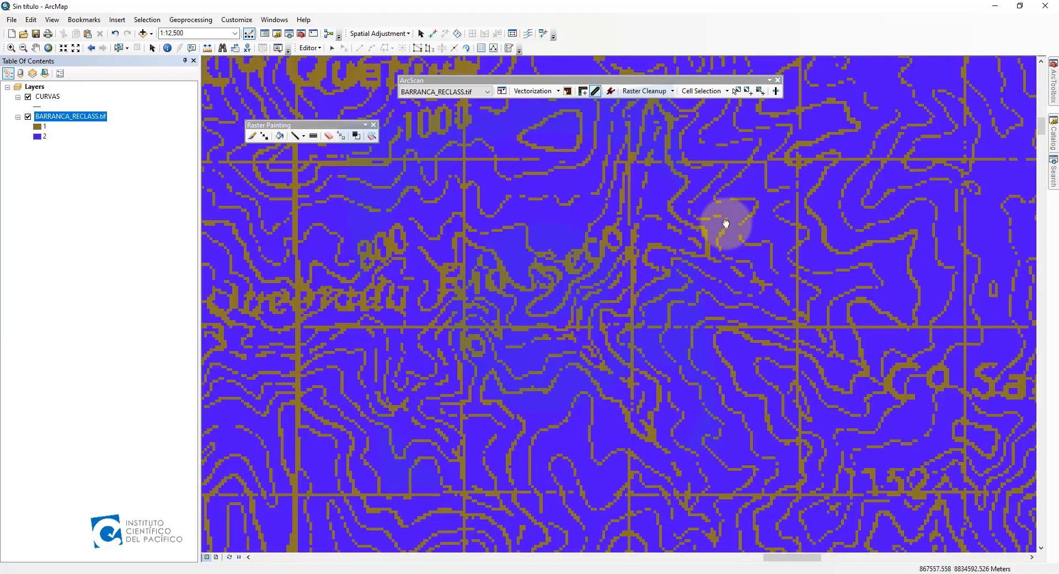
pyautogui.scroll(2, 653, 284)
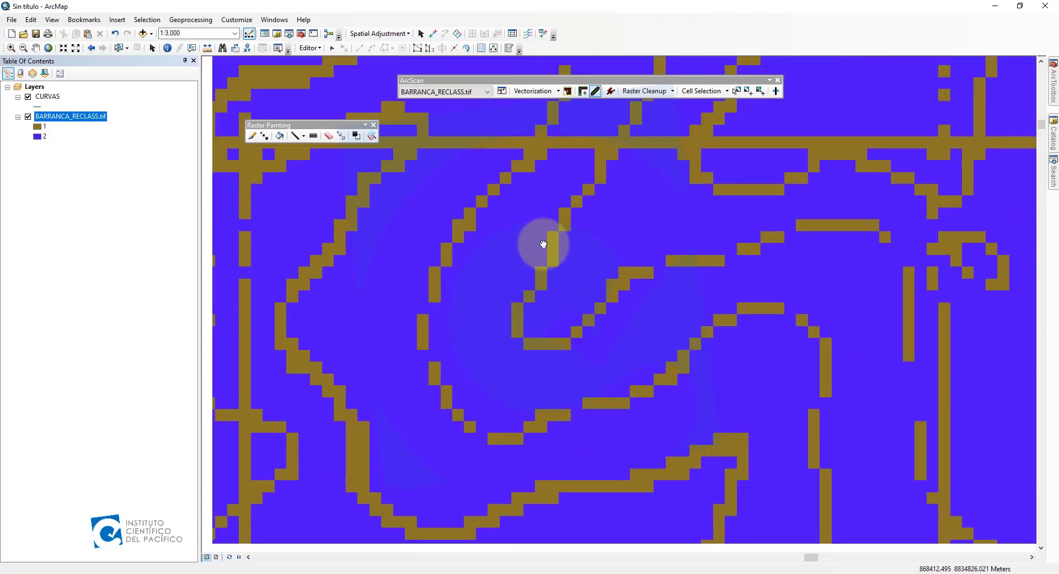
pyautogui.click(253, 138)
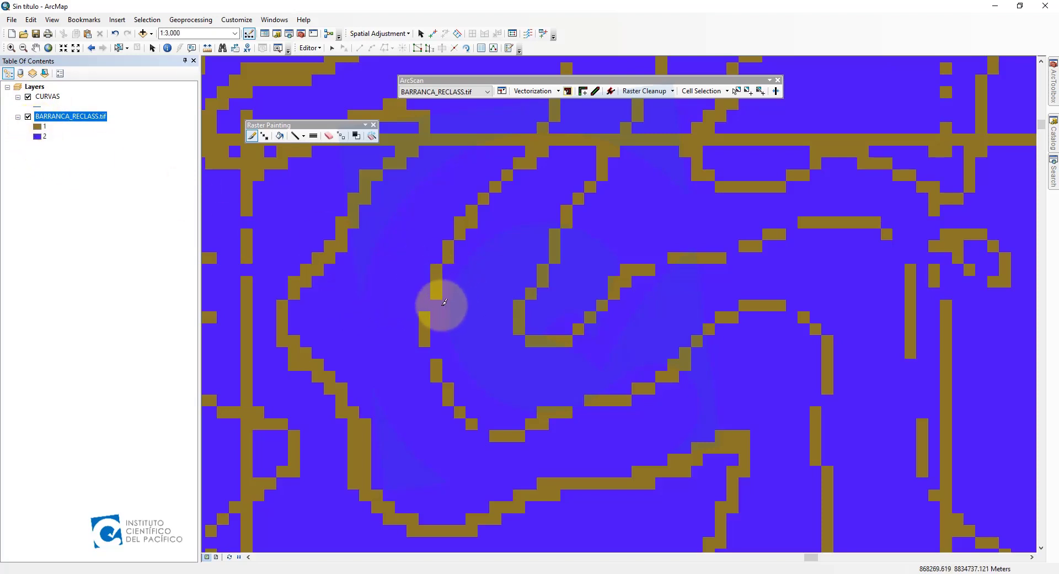
pyautogui.click(424, 305)
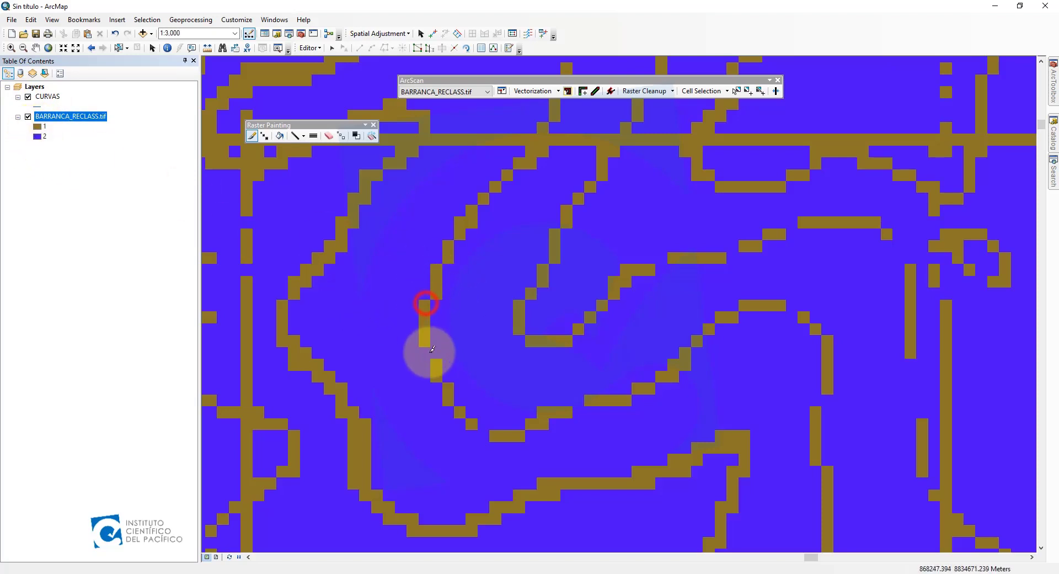
pyautogui.click(425, 351)
pyautogui.click(484, 436)
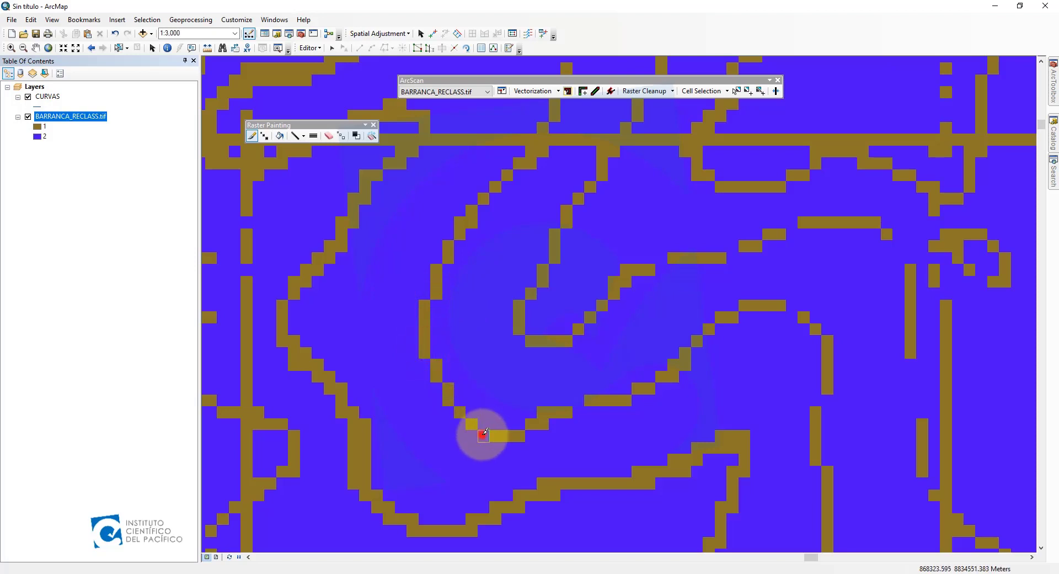
pyautogui.click(579, 413)
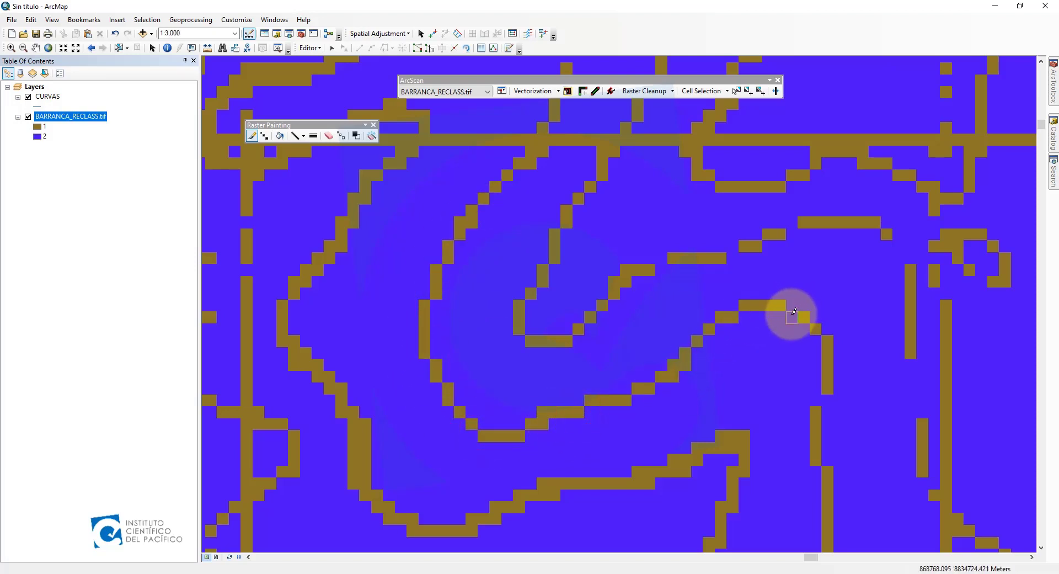
pyautogui.click(791, 308)
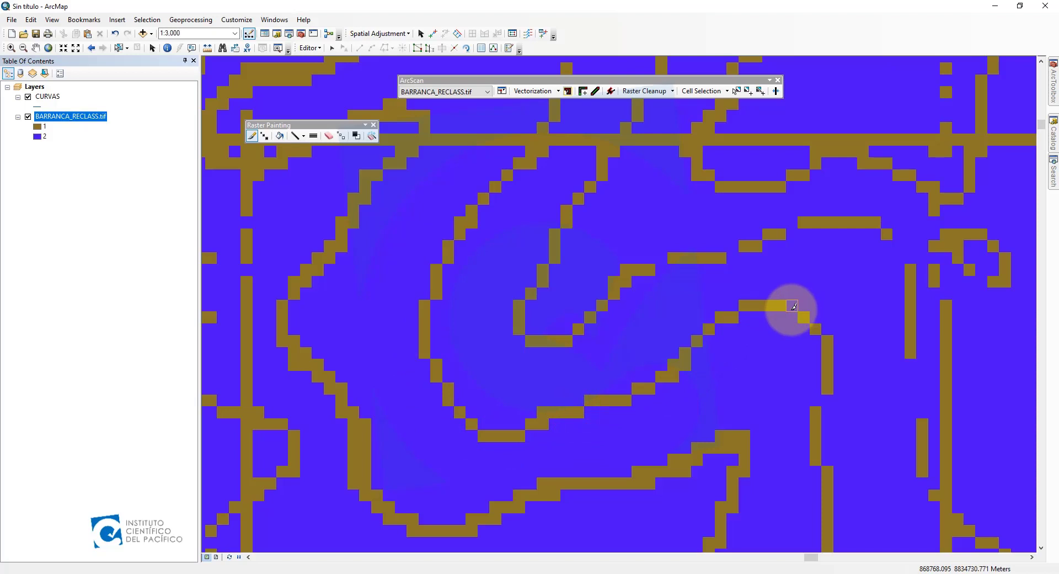
# Step: Fill the enclosed rectangular hole above the horizontal grid line with the line color using the Fill tool
pyautogui.click(281, 136)
pyautogui.press('Up')
pyautogui.press('Up')
pyautogui.press('Up')
pyautogui.press('Up')
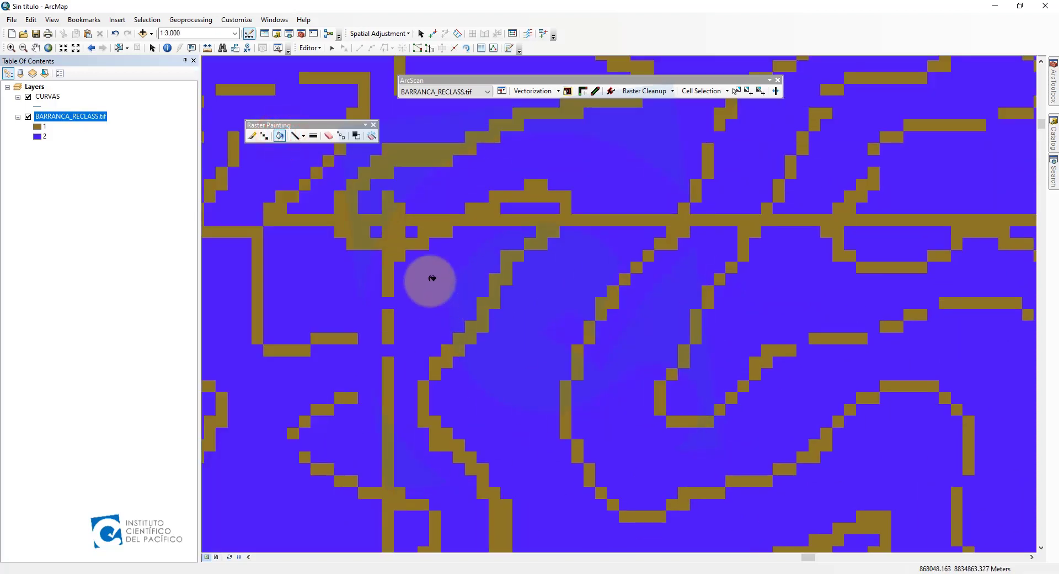
pyautogui.scroll(3, 598, 286)
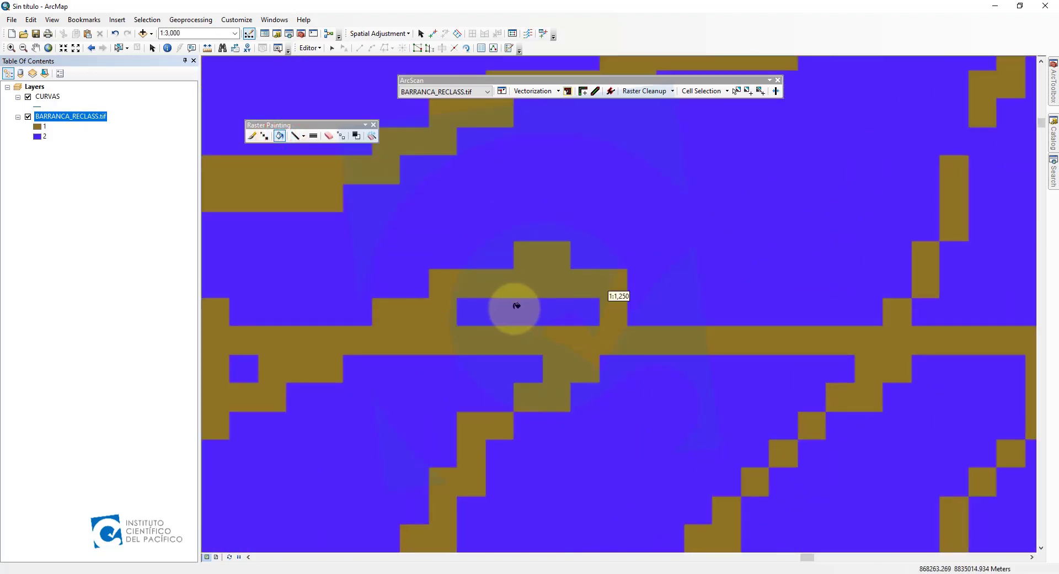
pyautogui.click(37, 135)
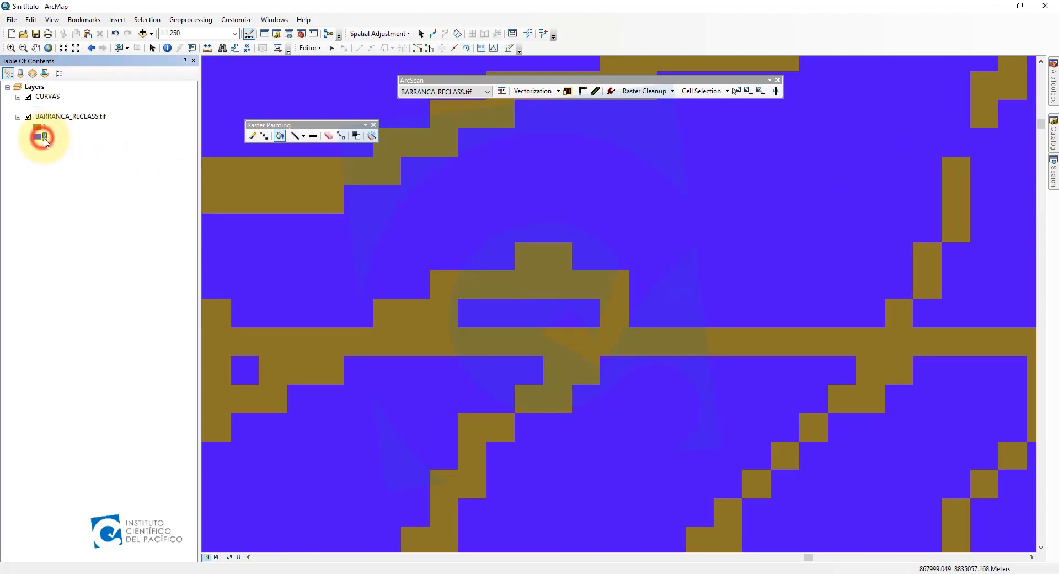
pyautogui.click(502, 313)
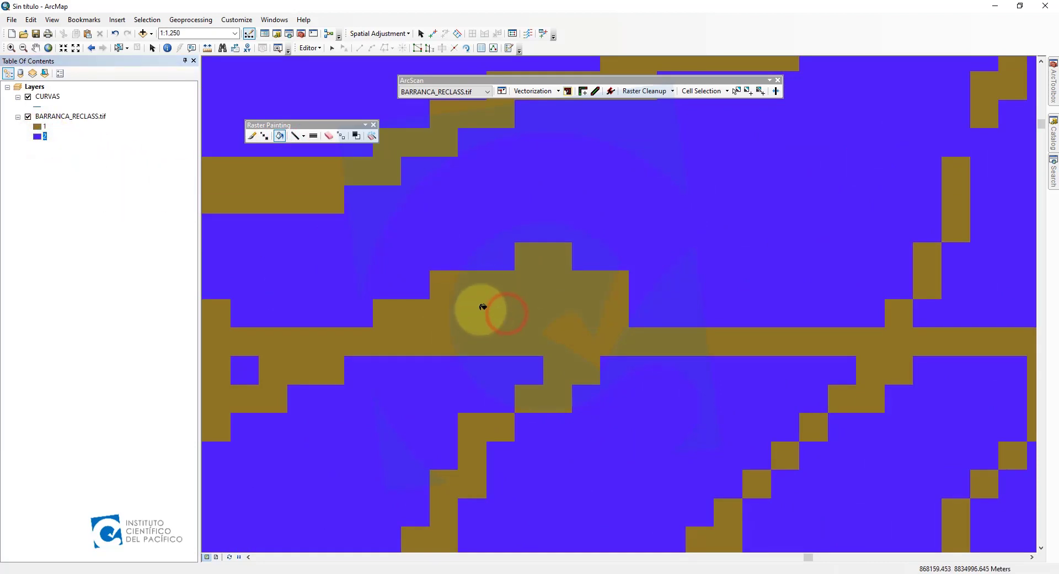
# Step: Fill the two small enclosed holes beside the grid line crossing with the line color
pyautogui.press('Left')
pyautogui.press('Left')
pyautogui.click(466, 381)
pyautogui.click(372, 381)
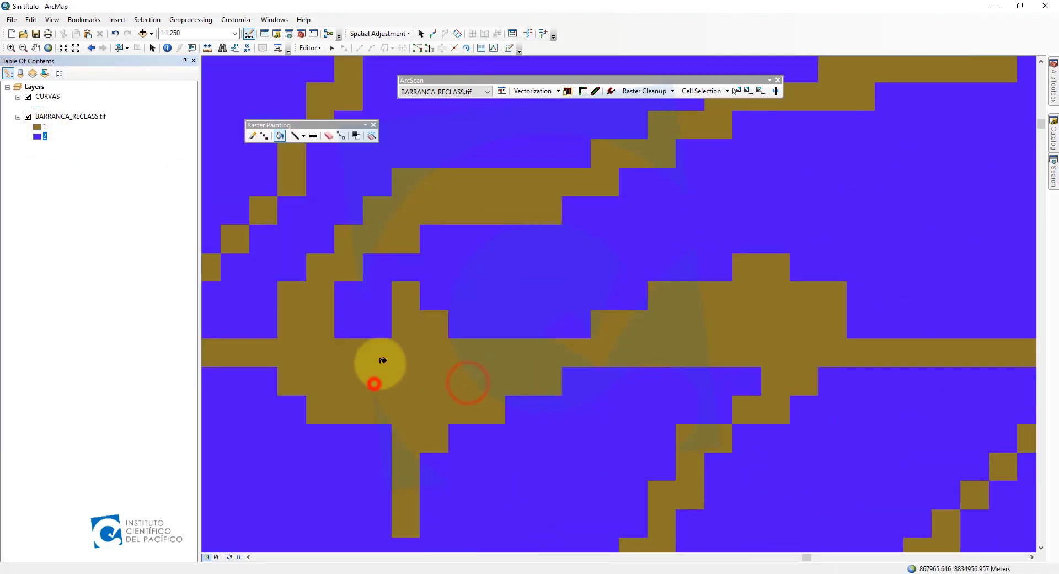
# Step: Bridge the wide gap between the two broken contour pieces north of the grid line with a straight raster line
pyautogui.press('Left')
pyautogui.press('Up')
pyautogui.scroll(2, 522, 393)
pyautogui.press('Right')
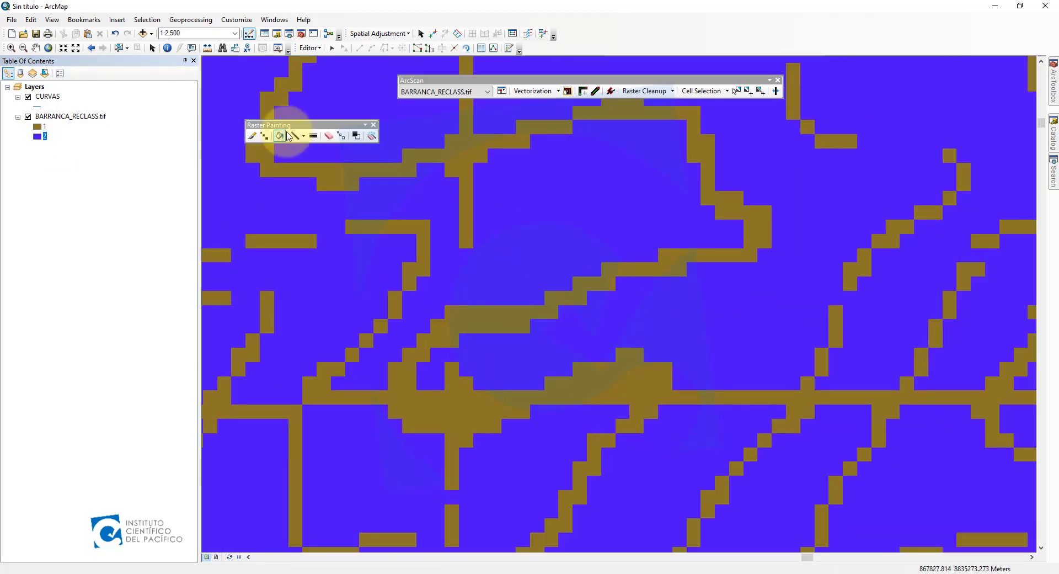
pyautogui.click(303, 139)
pyautogui.click(300, 138)
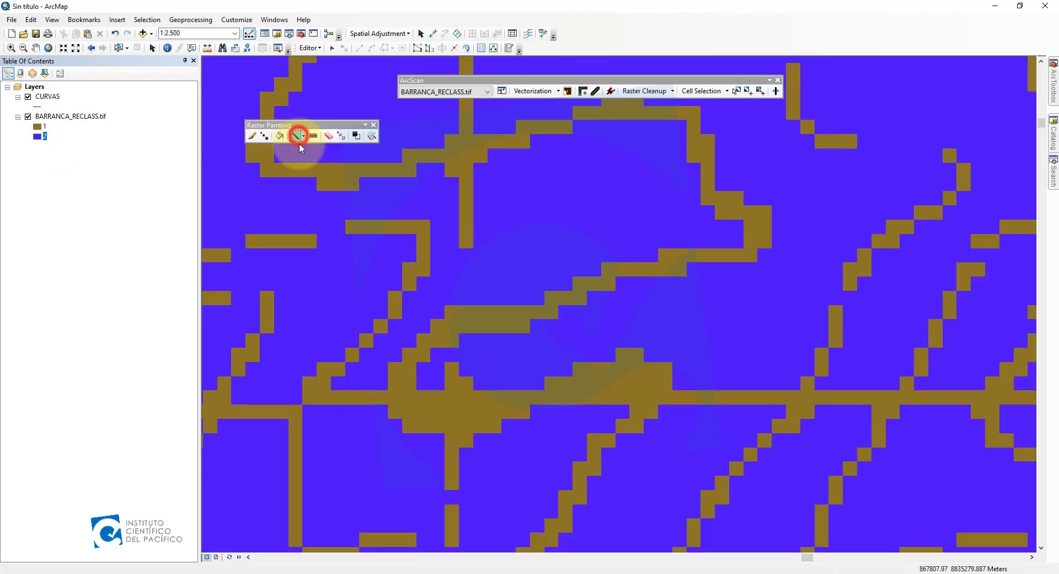
pyautogui.press('Right')
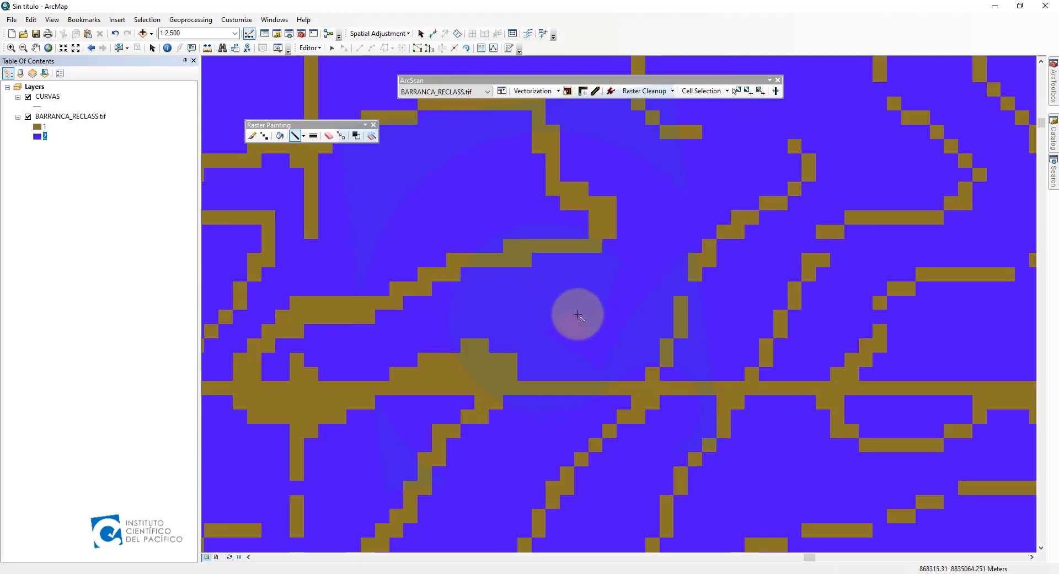
pyautogui.moveTo(728, 263); pyautogui.dragTo(473, 406)
pyautogui.press('Left')
pyautogui.press('Up')
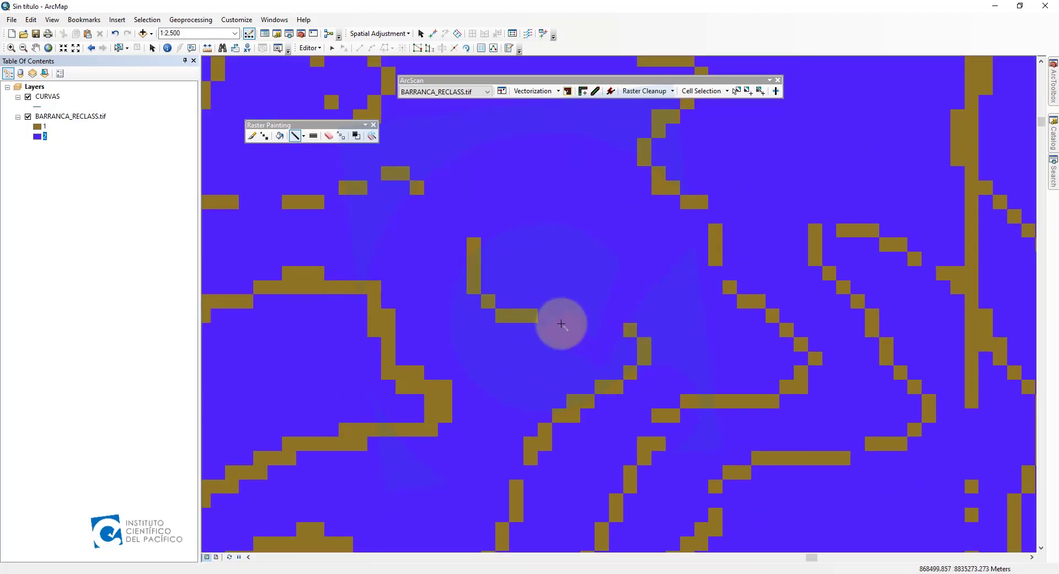
pyautogui.click(628, 329)
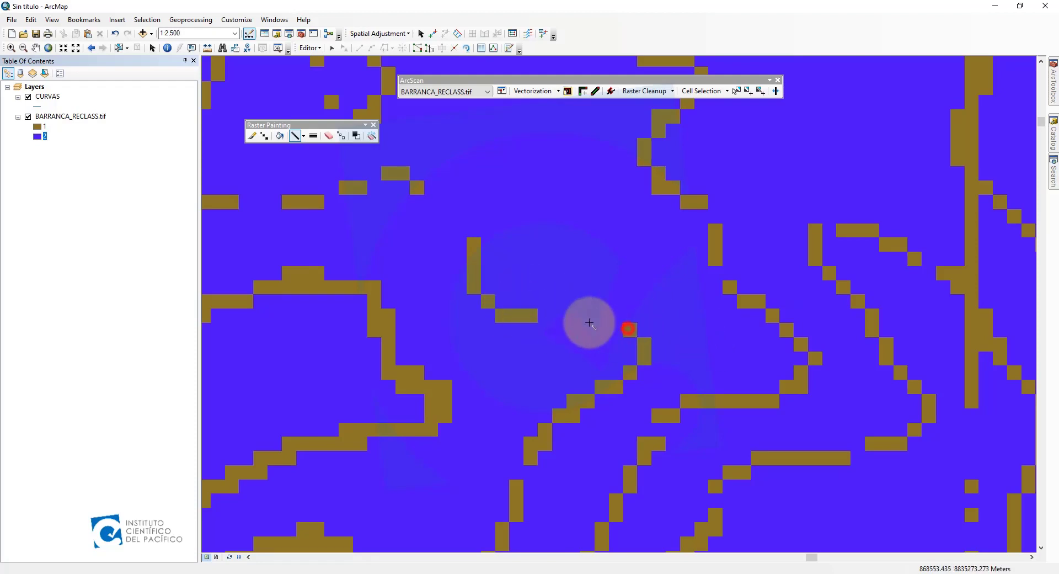
pyautogui.click(531, 317)
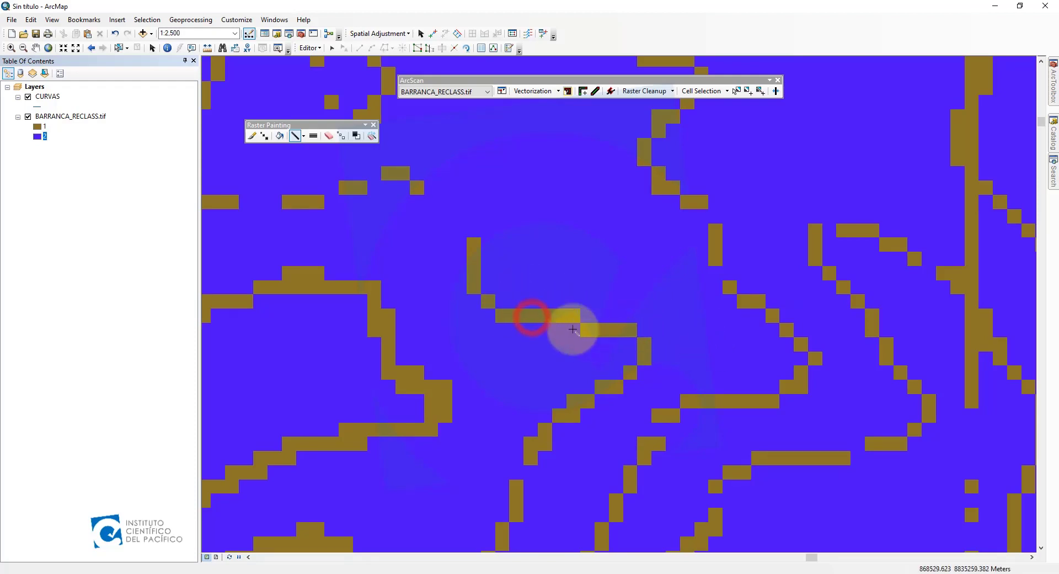
# Step: Connect the upper end of the repaired contour to the next dash to its northwest with a raster line
pyautogui.moveTo(497, 282); pyautogui.dragTo(556, 372)
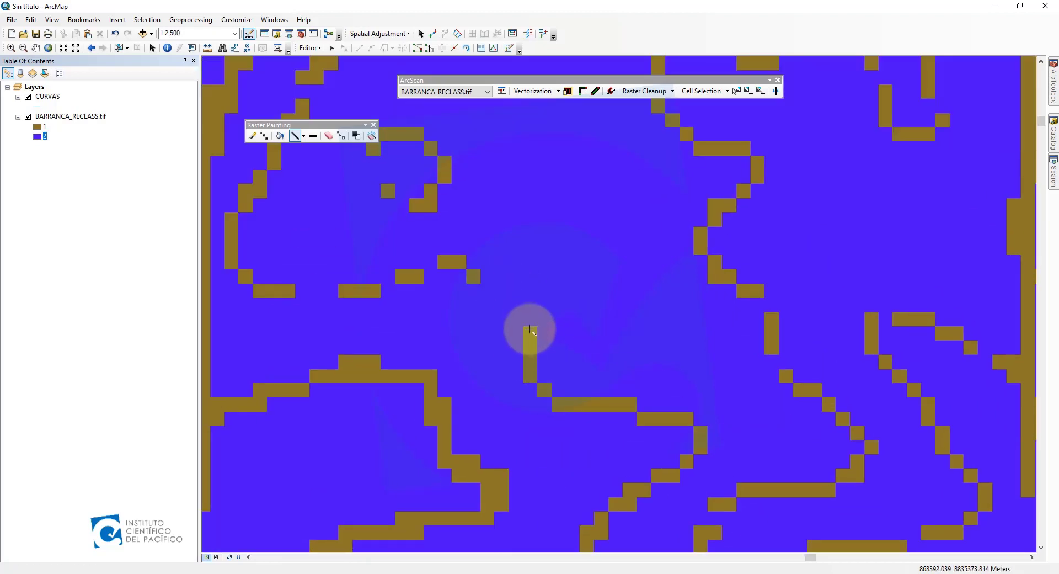
pyautogui.click(530, 332)
pyautogui.click(475, 277)
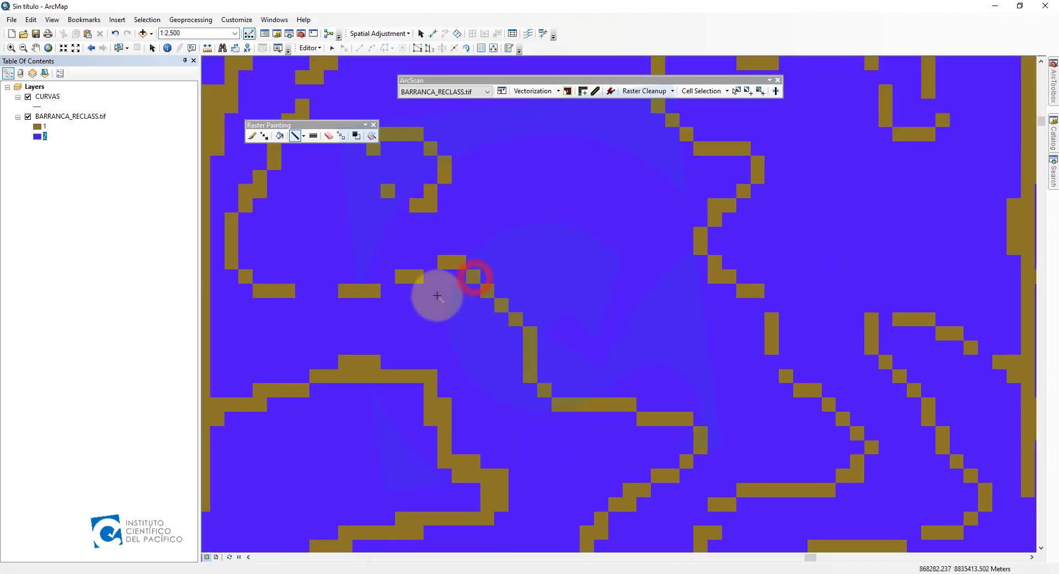
# Step: Erase the small closed rectangular loop east of the vertical grid line with the Erase tool
pyautogui.moveTo(434, 260); pyautogui.dragTo(497, 308)
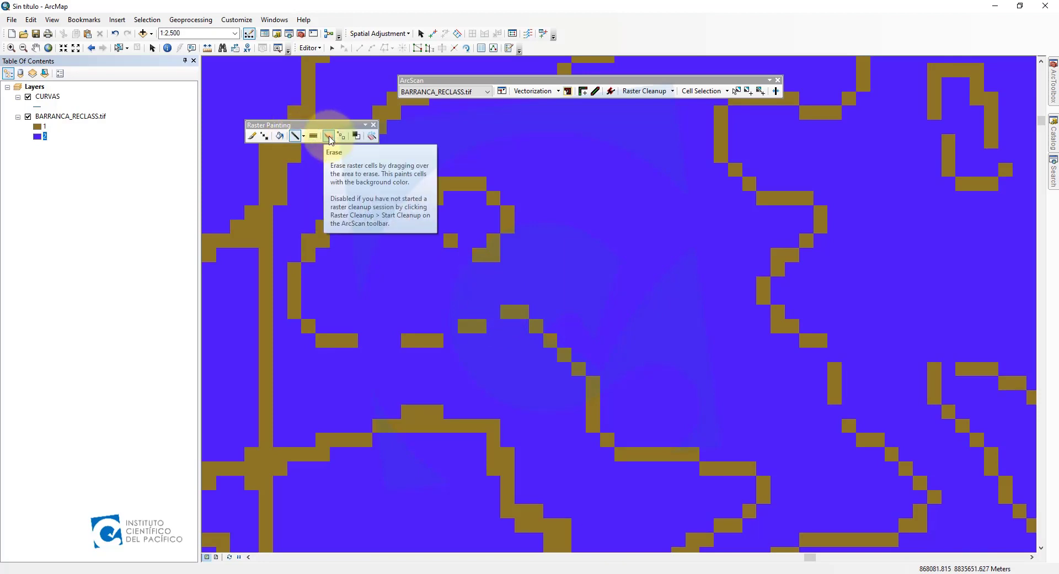
pyautogui.click(329, 136)
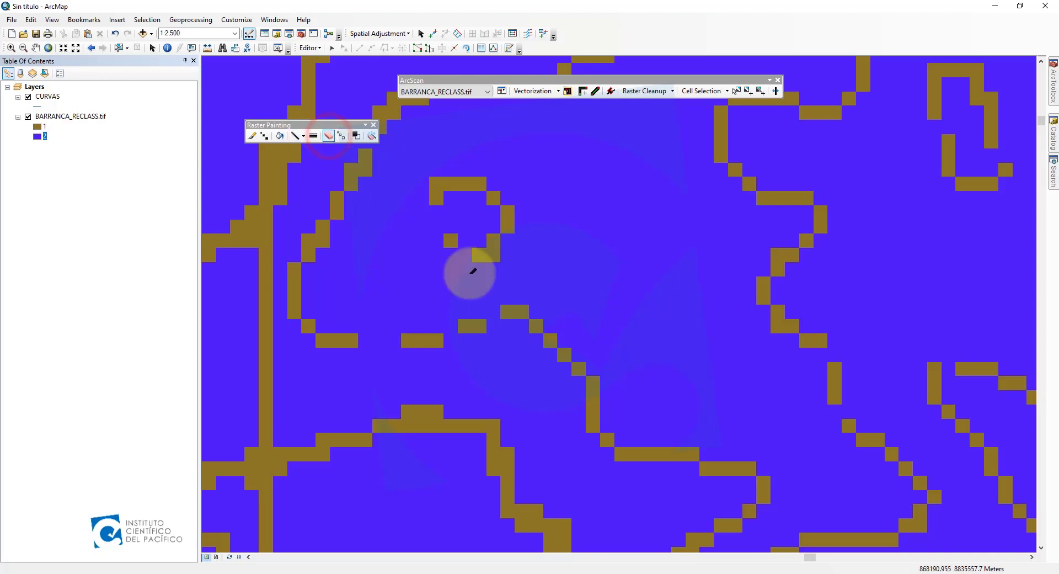
pyautogui.scroll(2, 469, 270)
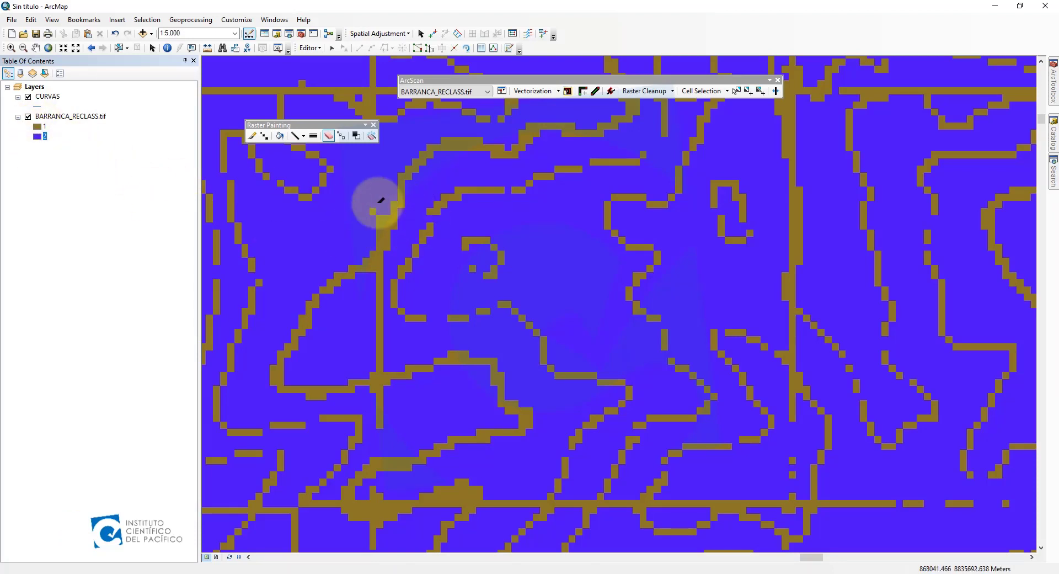
pyautogui.click(359, 200)
pyautogui.moveTo(611, 257); pyautogui.dragTo(543, 387)
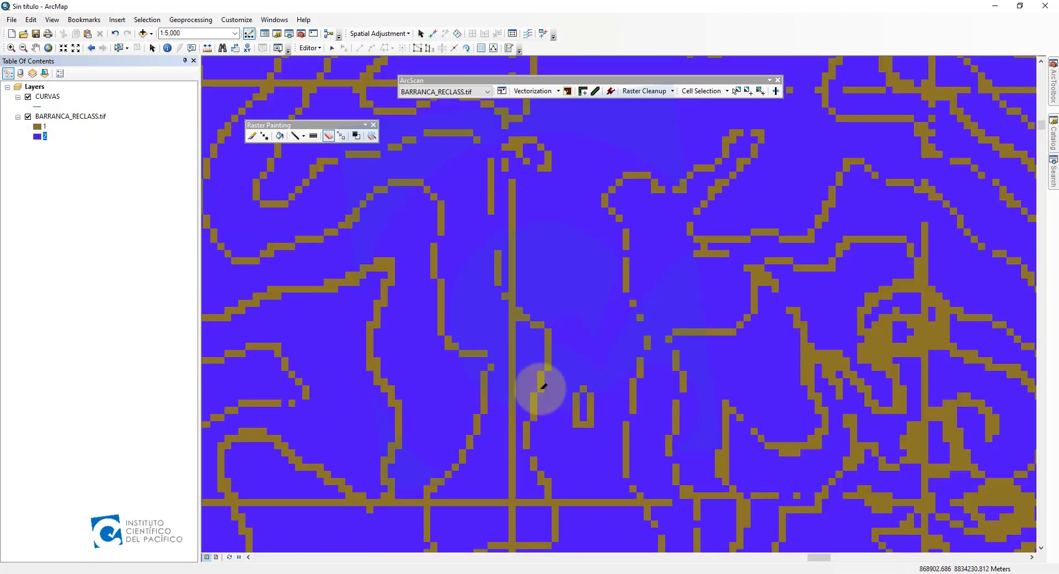
pyautogui.click(584, 408)
pyautogui.click(588, 423)
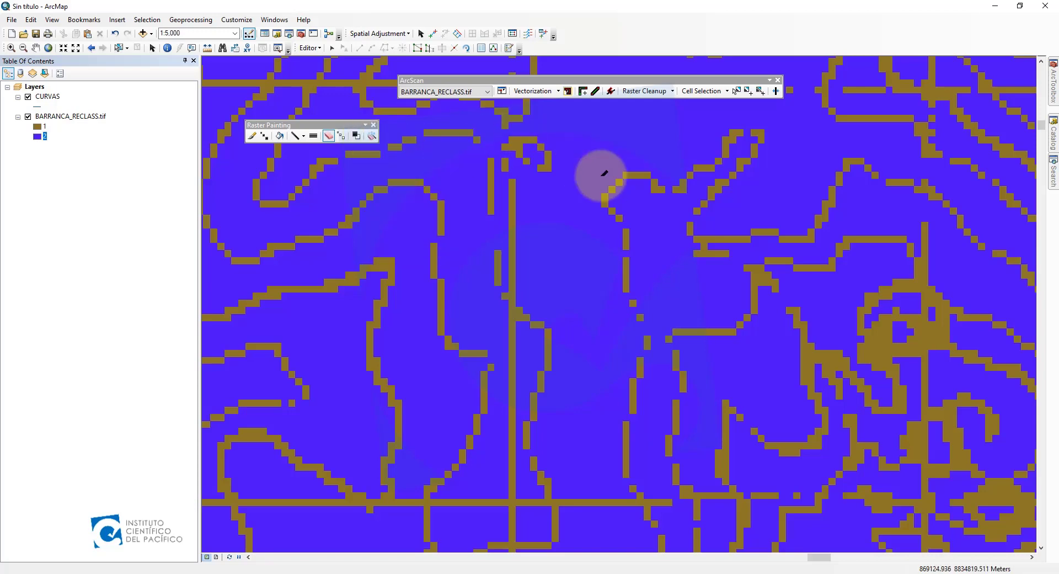
# Step: Choose the CURVAS line template for new features and activate Vectorization Trace Between Points
pyautogui.moveTo(603, 170); pyautogui.dragTo(473, 342)
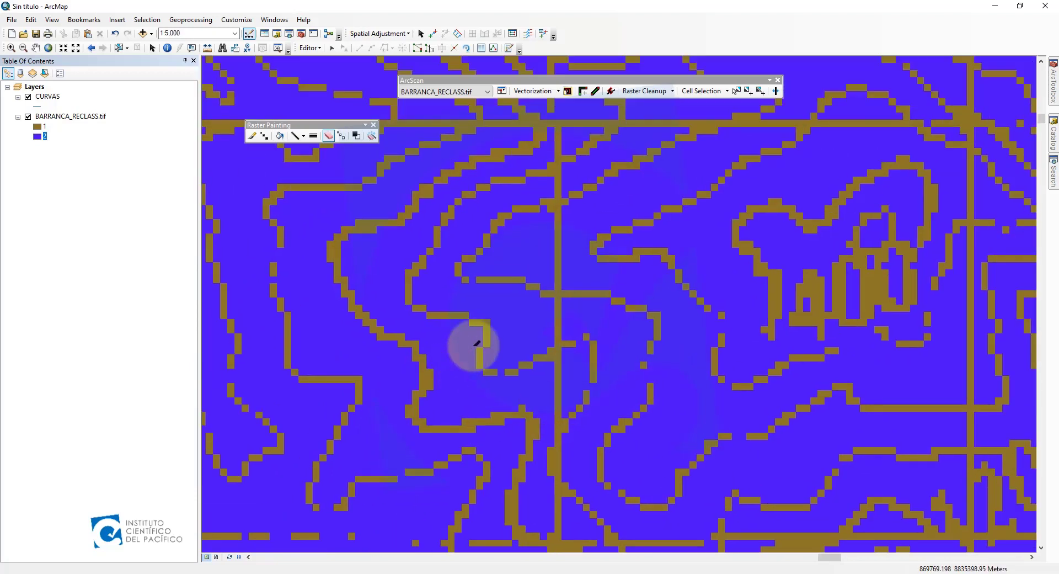
pyautogui.click(509, 48)
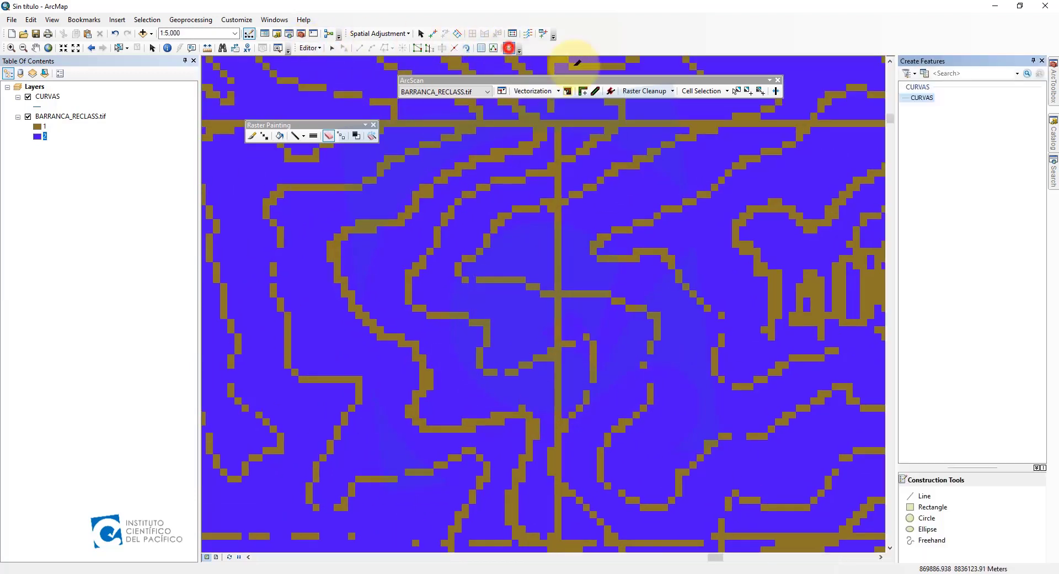
pyautogui.click(928, 98)
pyautogui.click(927, 99)
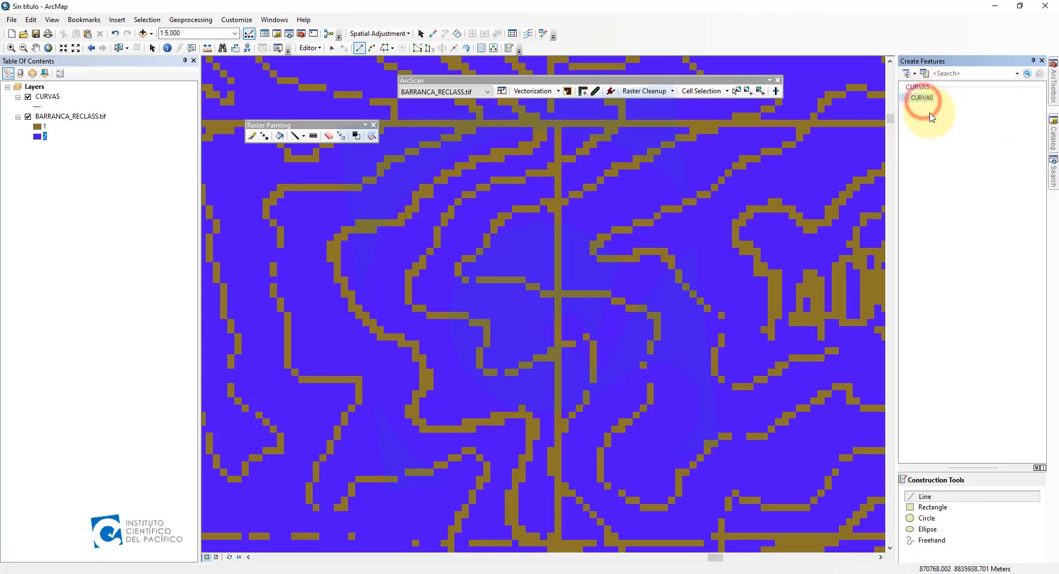
pyautogui.click(586, 91)
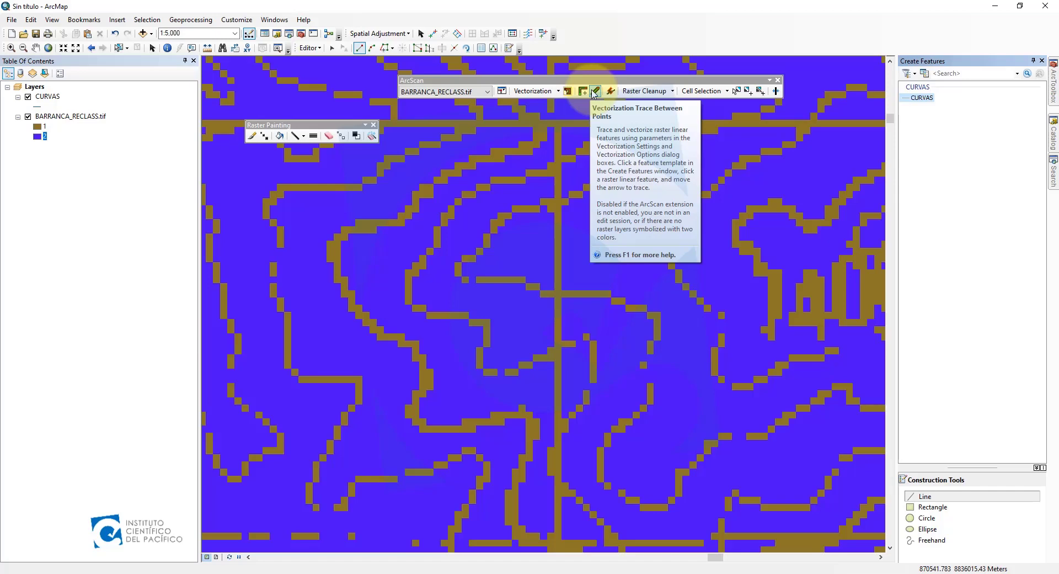
pyautogui.click(595, 92)
# Step: Trace the contour from the horizontal grid line southward along its stepped cells to the first gap, and finish it as a CURVAS line
pyautogui.moveTo(470, 239)
pyautogui.mouseDown()
pyautogui.moveTo(539, 307)
pyautogui.moveTo(475, 242)
pyautogui.moveTo(413, 298)
pyautogui.moveTo(414, 366)
pyautogui.moveTo(462, 274)
pyautogui.moveTo(443, 366)
pyautogui.mouseUp()
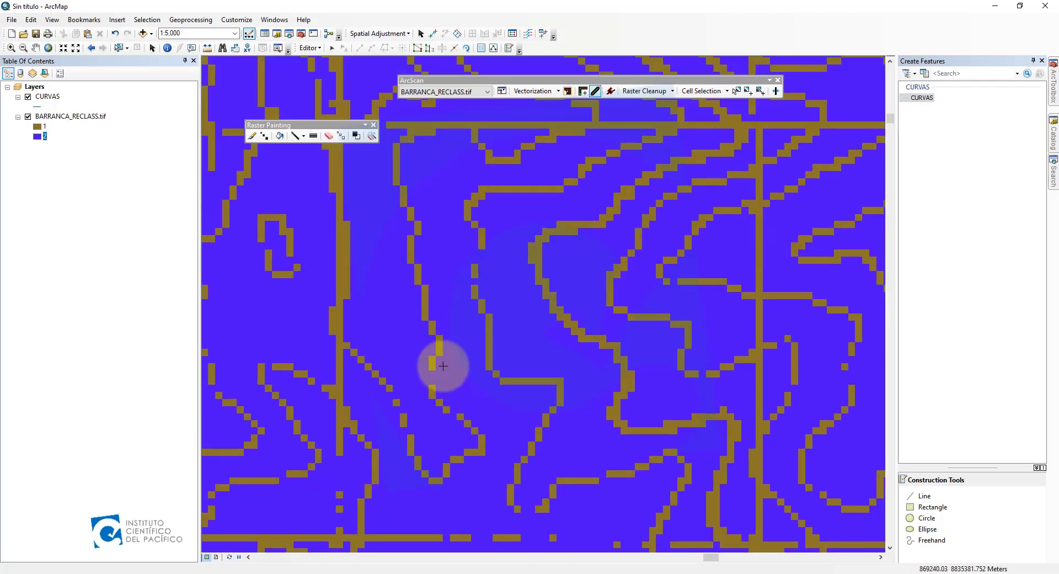
pyautogui.scroll(4, 464, 231)
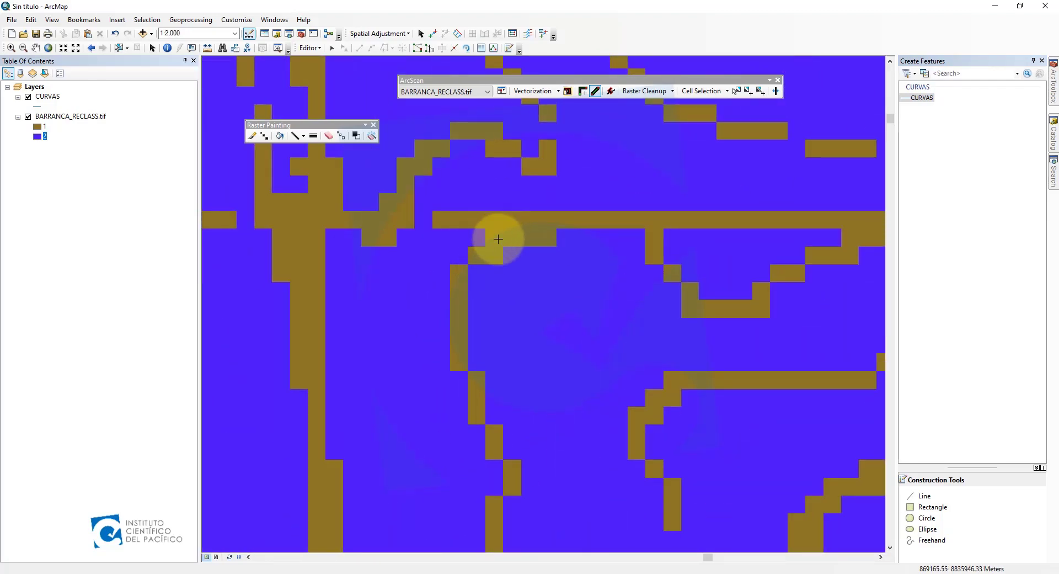
pyautogui.scroll(-4, 506, 347)
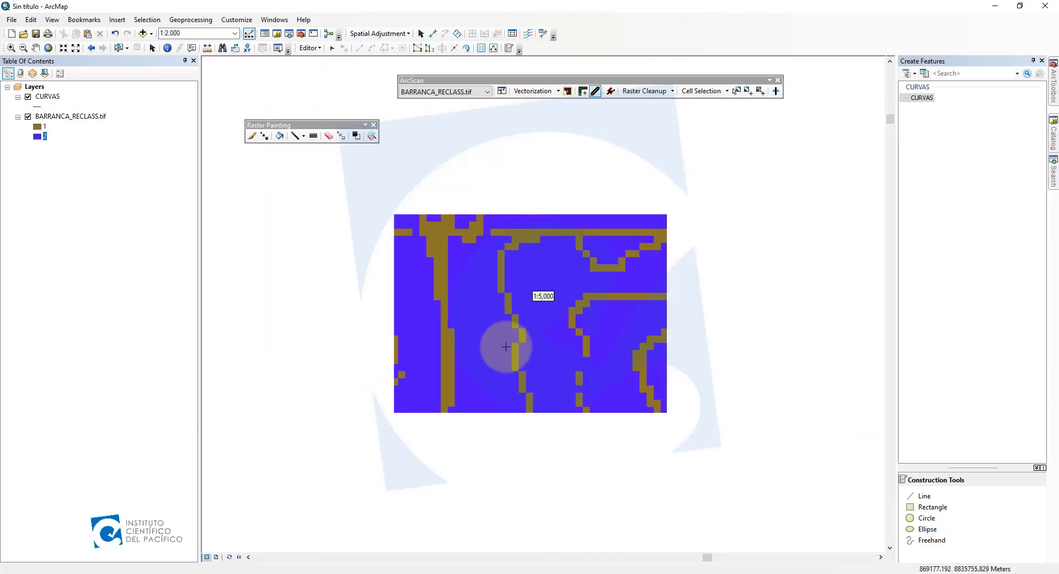
pyautogui.scroll(3, 544, 293)
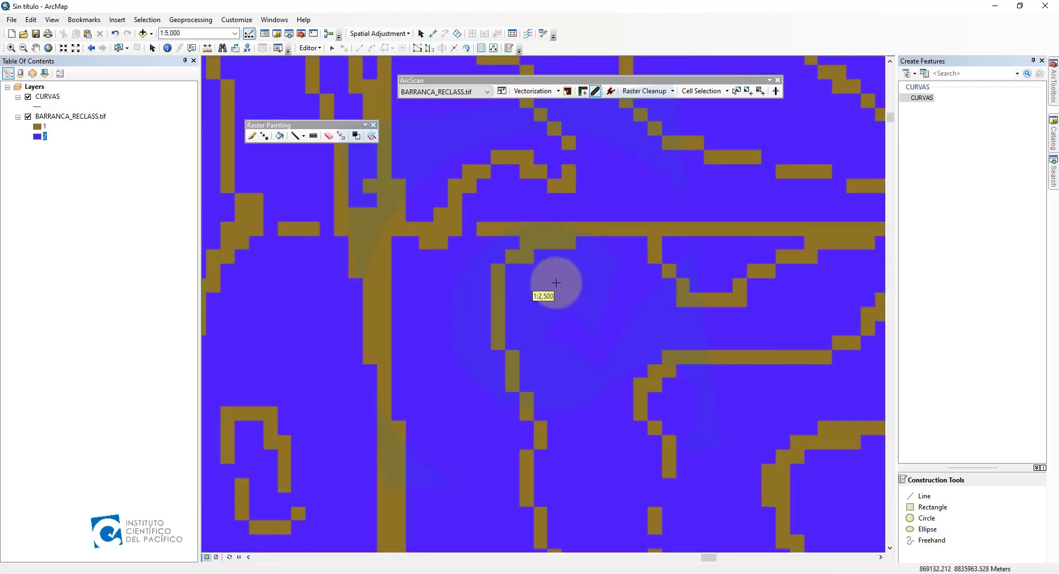
pyautogui.click(550, 232)
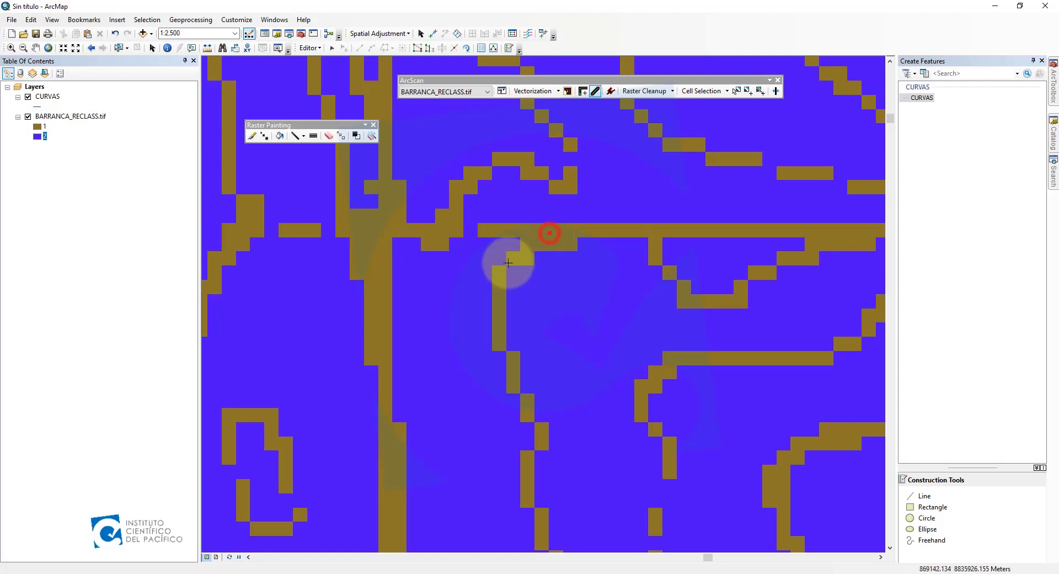
pyautogui.click(499, 270)
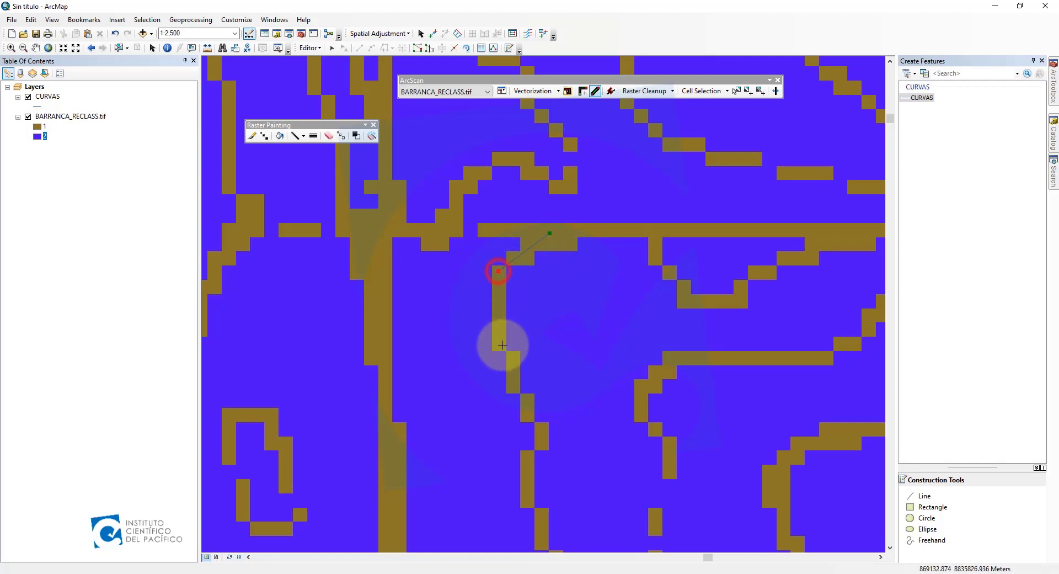
pyautogui.click(541, 430)
pyautogui.moveTo(536, 440); pyautogui.dragTo(549, 163)
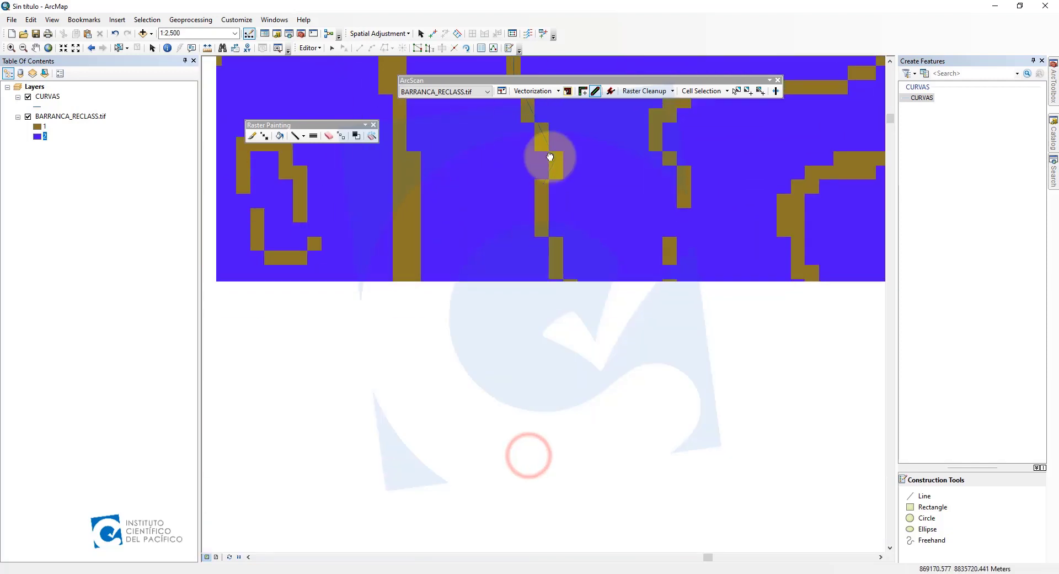
pyautogui.click(544, 228)
pyautogui.click(557, 239)
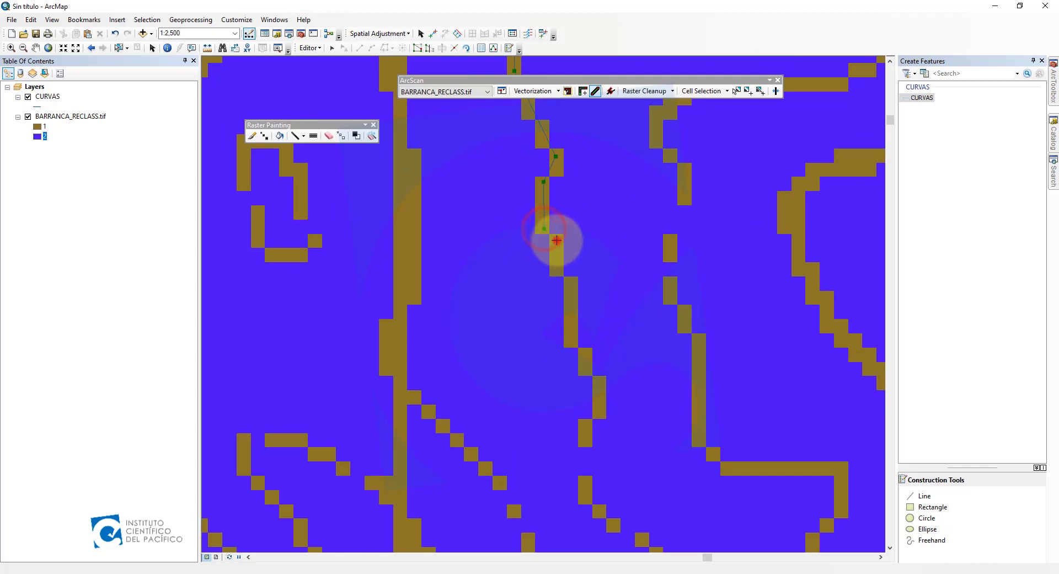
pyautogui.click(558, 271)
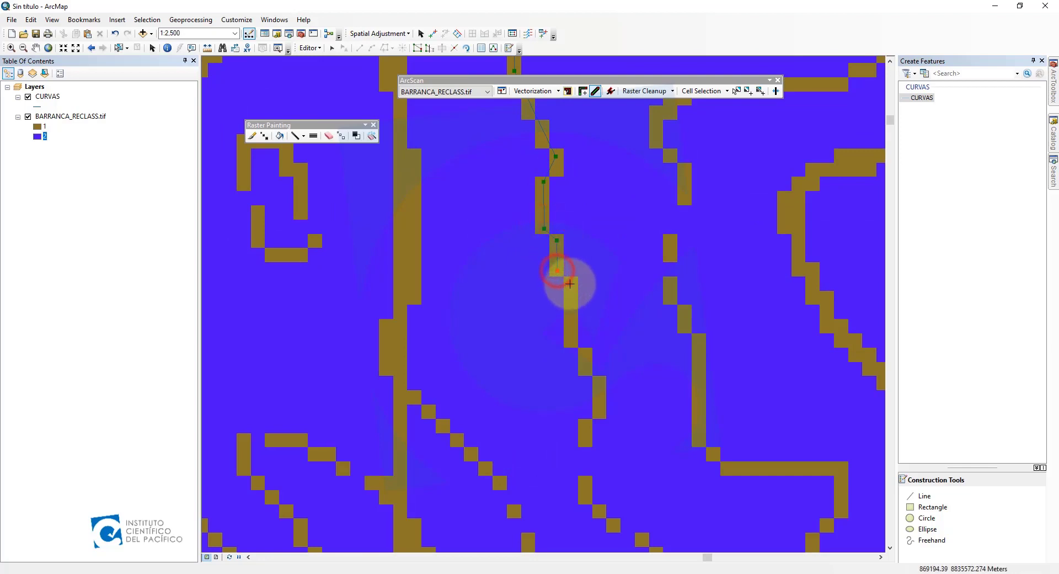
pyautogui.click(570, 283)
pyautogui.click(572, 342)
pyautogui.click(584, 351)
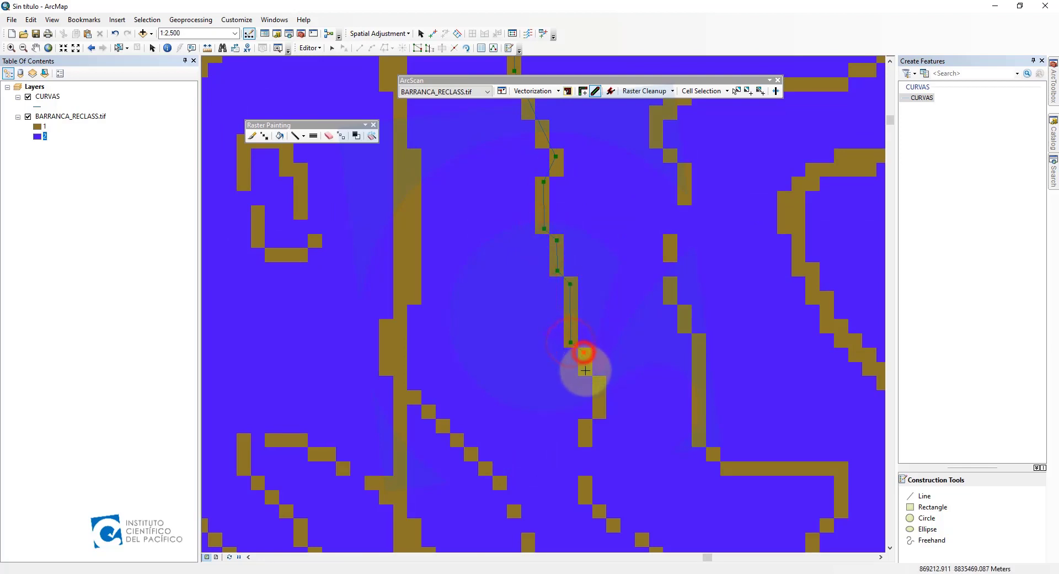
pyautogui.click(586, 370)
pyautogui.click(598, 381)
pyautogui.click(599, 412)
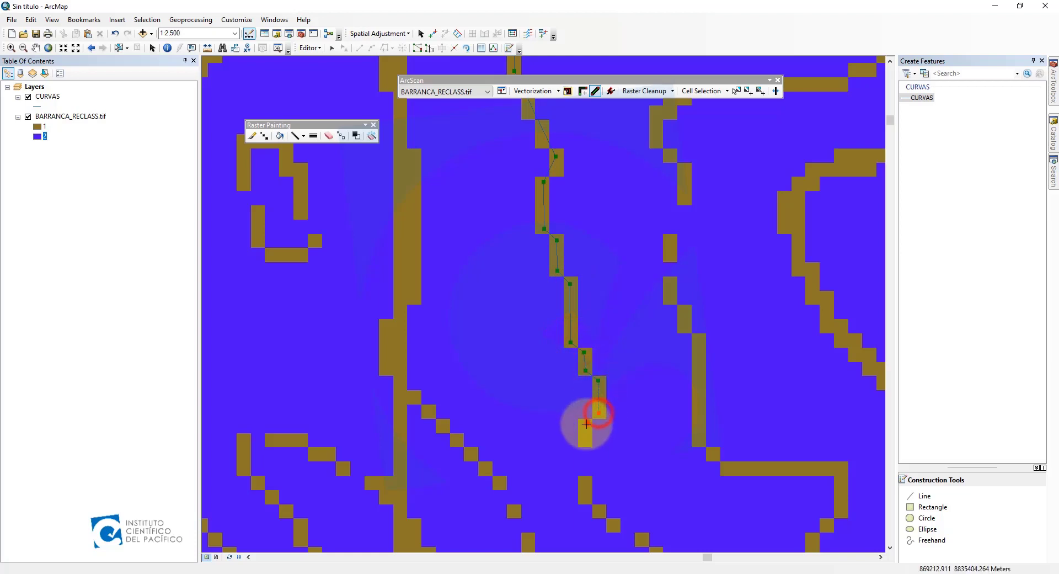
pyautogui.click(586, 424)
pyautogui.moveTo(581, 407); pyautogui.dragTo(558, 236)
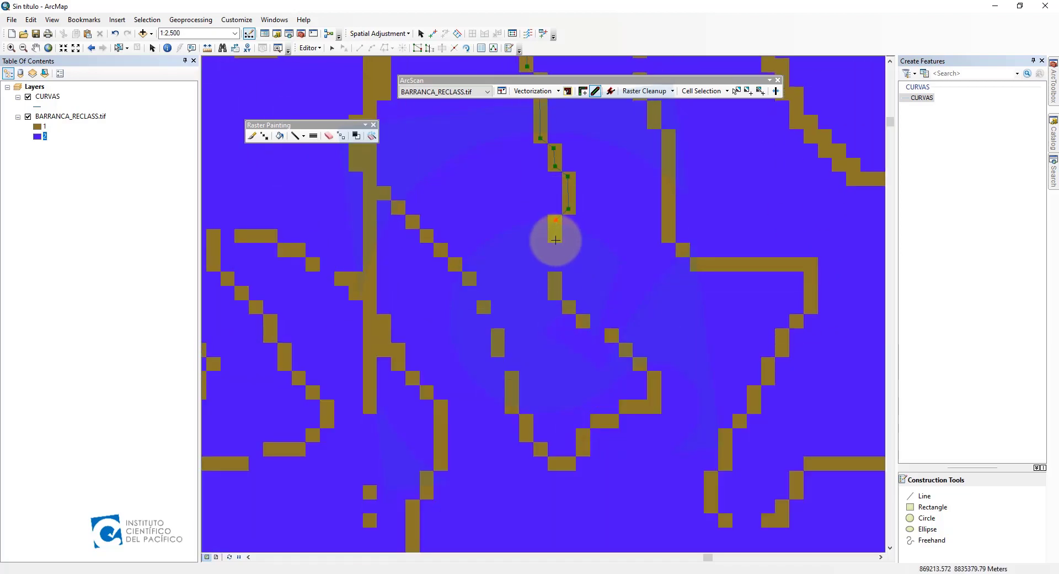
pyautogui.click(555, 239)
pyautogui.press('F2')
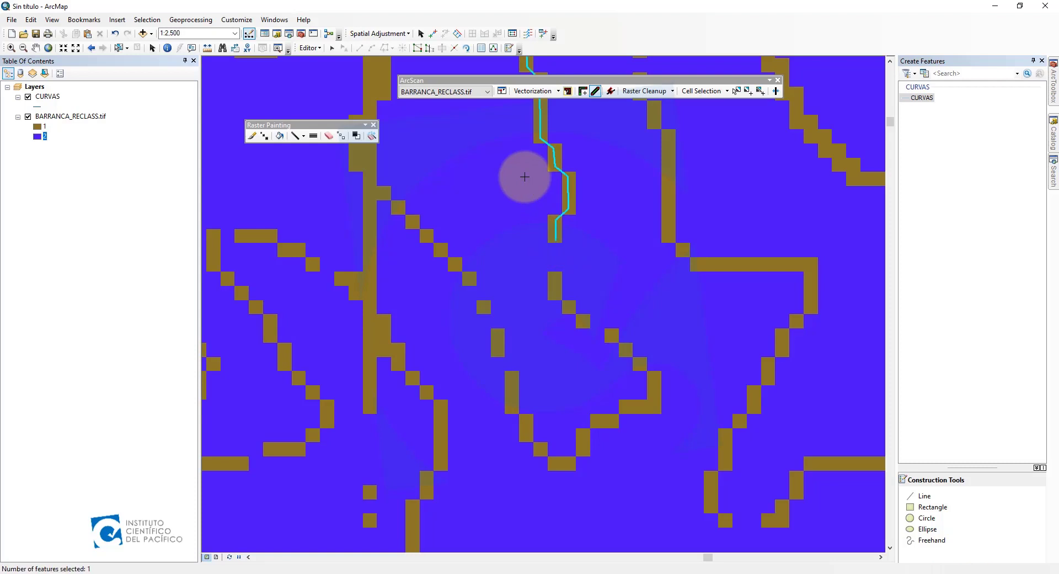
# Step: Trace the short contour dash just south of the gap as a separate CURVAS line
pyautogui.click(555, 275)
pyautogui.click(556, 294)
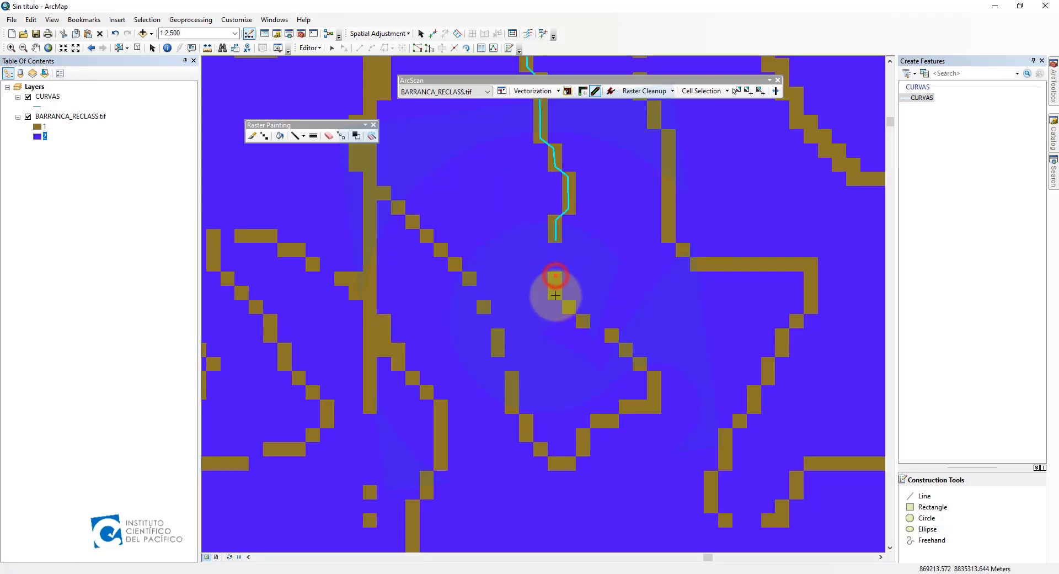
pyautogui.click(586, 323)
pyautogui.press('F2')
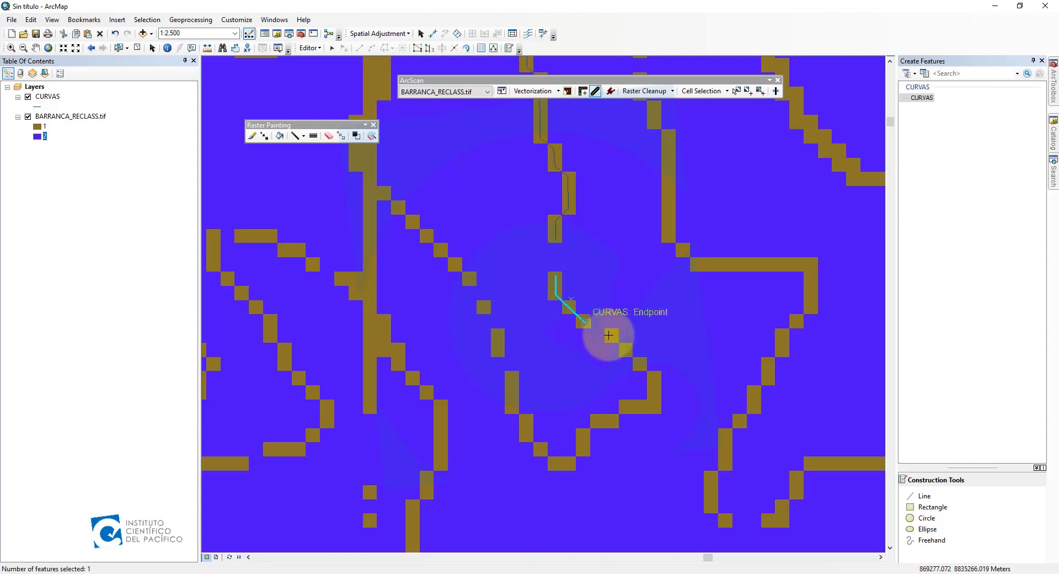
# Step: Trace the U-shaped contour piece southeast of the short dash, around its southern bend and up its western side, as a CURVAS line
pyautogui.click(610, 335)
pyautogui.click(652, 378)
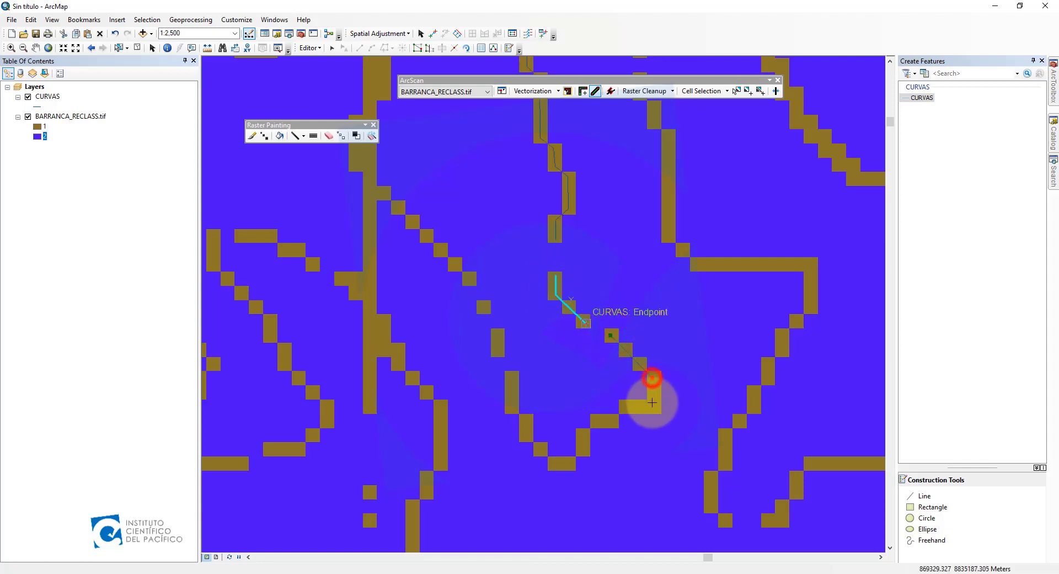
pyautogui.click(653, 404)
pyautogui.click(624, 408)
pyautogui.click(614, 420)
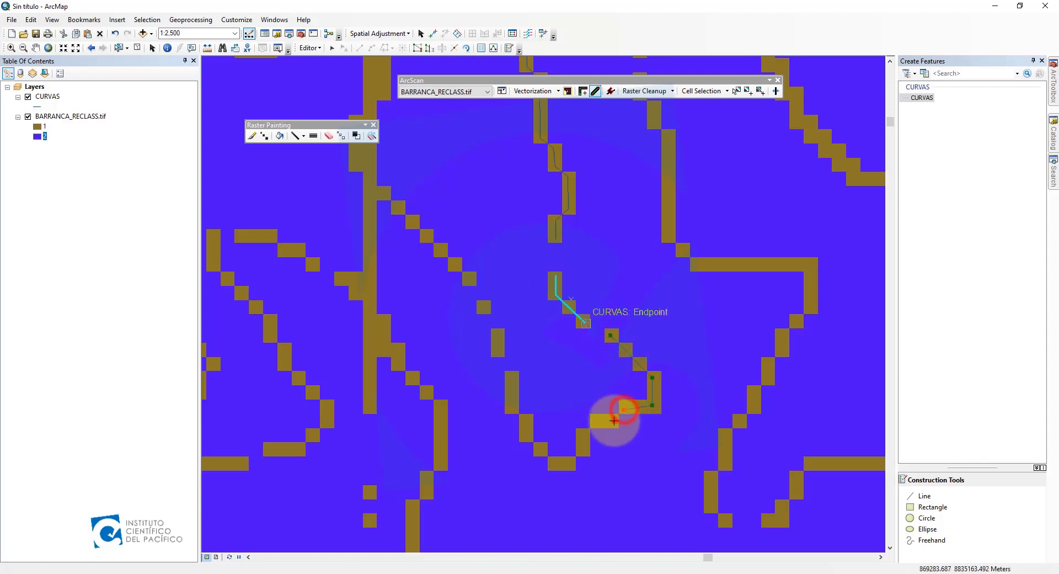
pyautogui.click(593, 420)
pyautogui.click(584, 435)
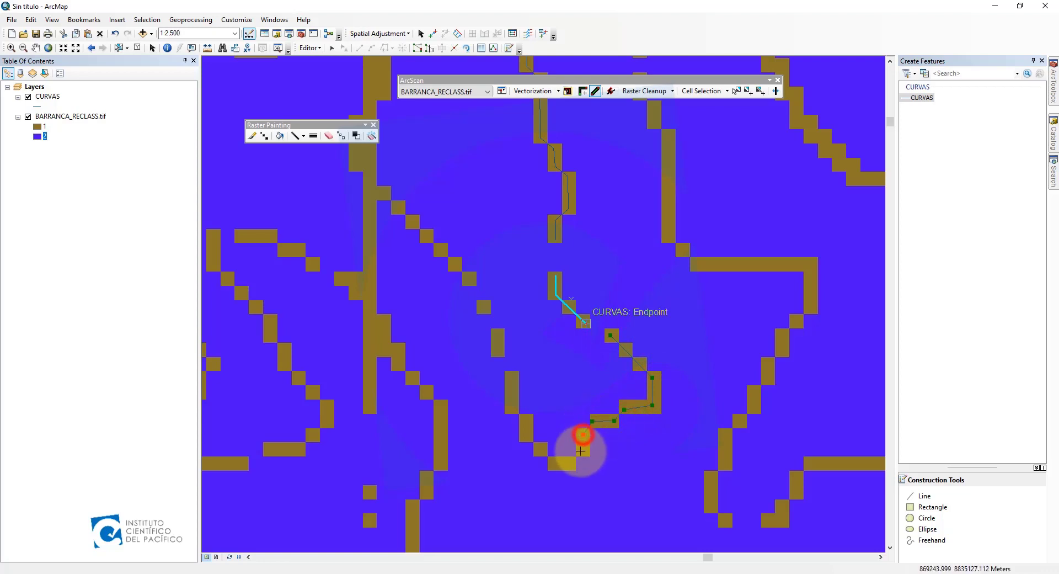
pyautogui.click(583, 452)
pyautogui.click(572, 462)
pyautogui.click(551, 462)
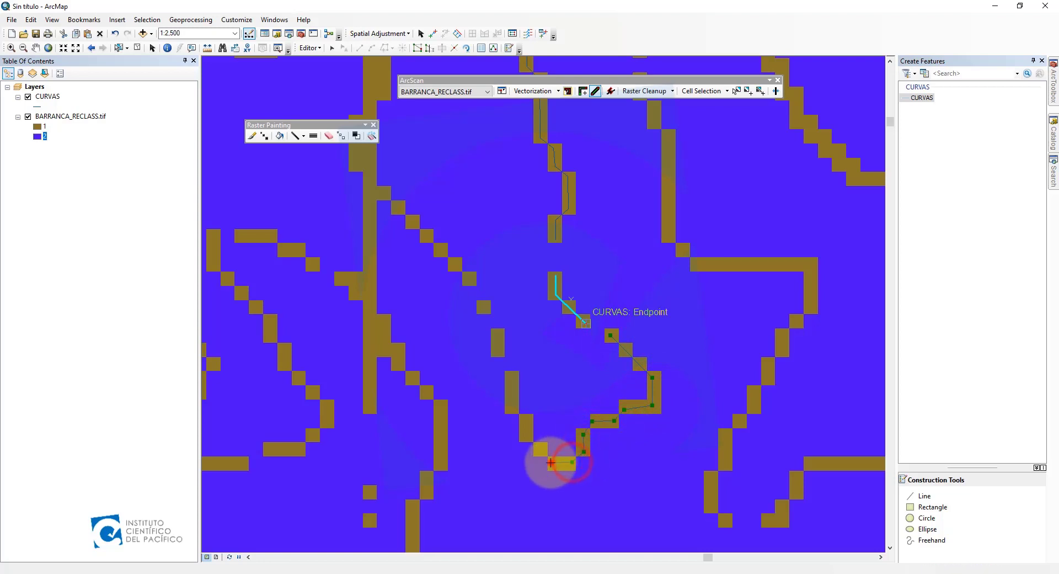
pyautogui.click(530, 439)
pyautogui.click(514, 405)
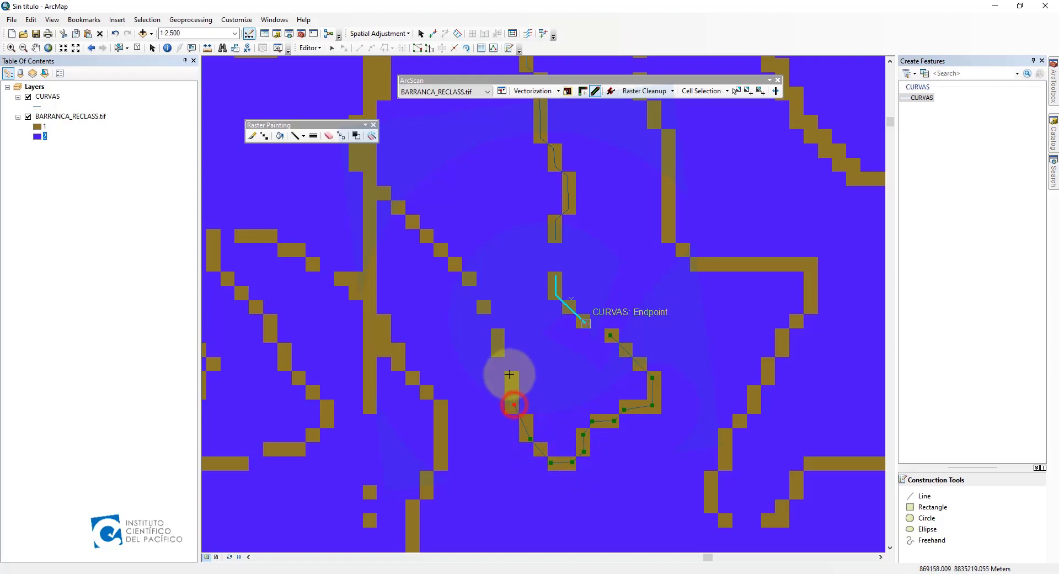
pyautogui.doubleClick(508, 374)
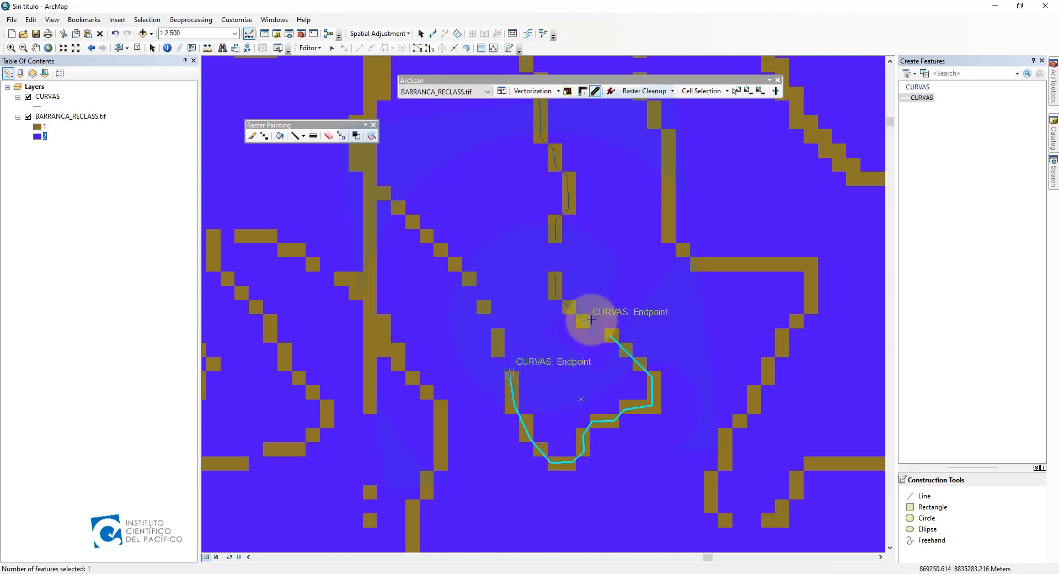
# Step: Bridge the gap between the long traced contour and the short dash below it with a CURVAS line snapped to both endpoints, using Vectorization Trace
pyautogui.click(584, 92)
pyautogui.moveTo(582, 180); pyautogui.dragTo(585, 330)
pyautogui.moveTo(546, 167); pyautogui.dragTo(574, 368)
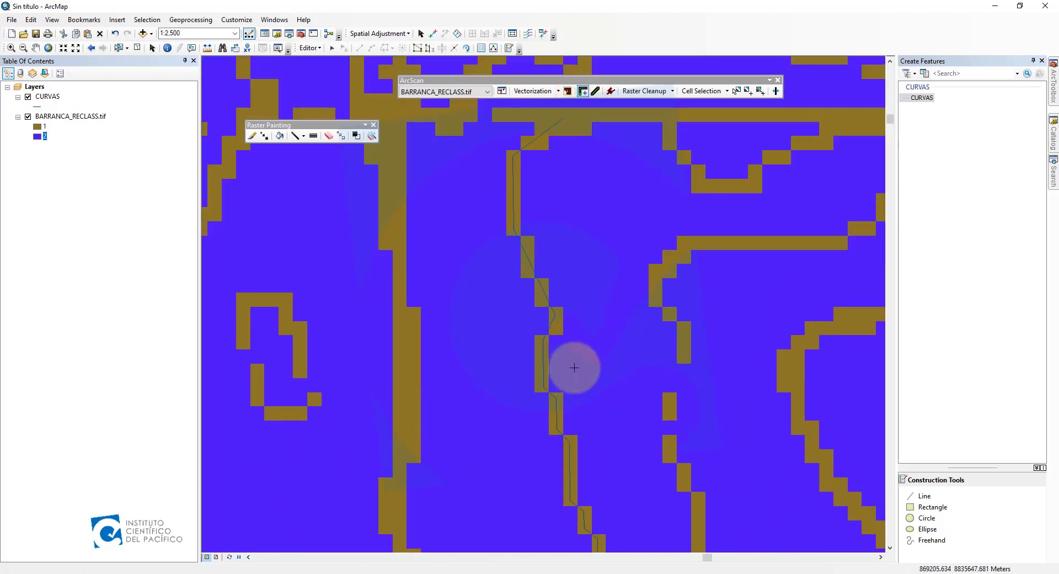
pyautogui.moveTo(524, 218)
pyautogui.mouseDown()
pyautogui.moveTo(537, 390)
pyautogui.moveTo(521, 210)
pyautogui.mouseUp()
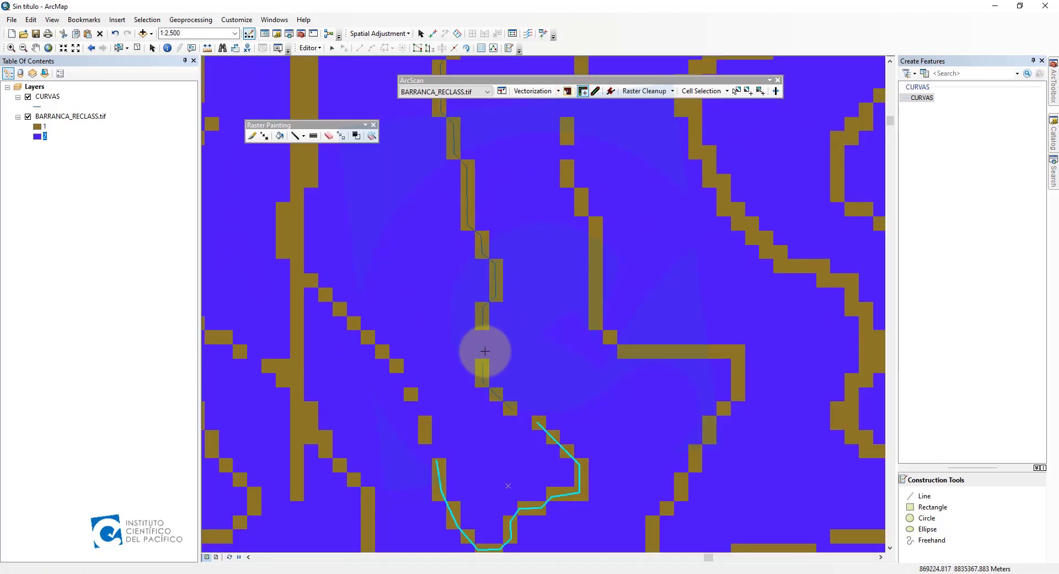
pyautogui.scroll(2, 482, 346)
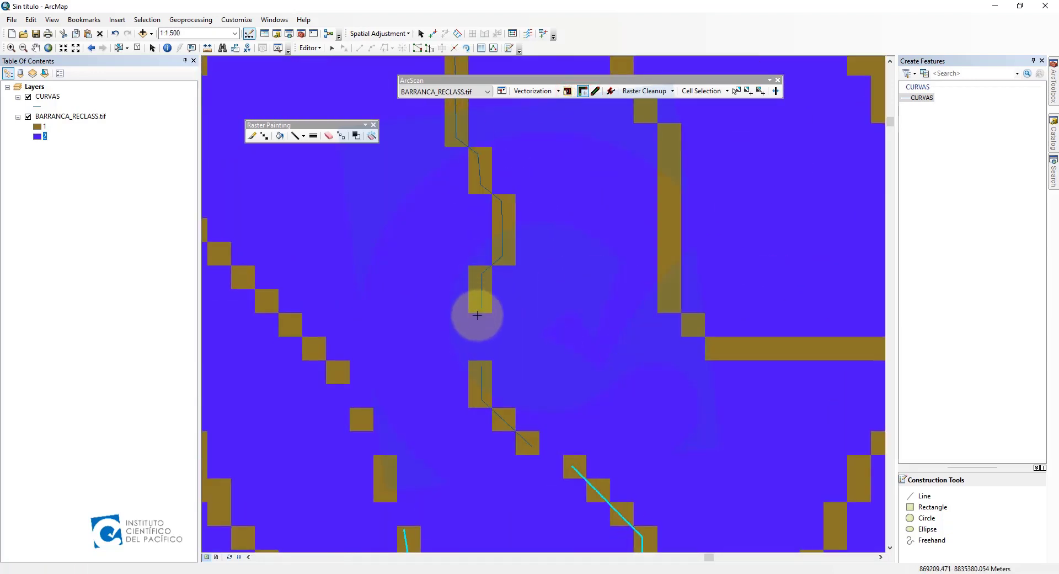
pyautogui.click(482, 308)
pyautogui.click(484, 369)
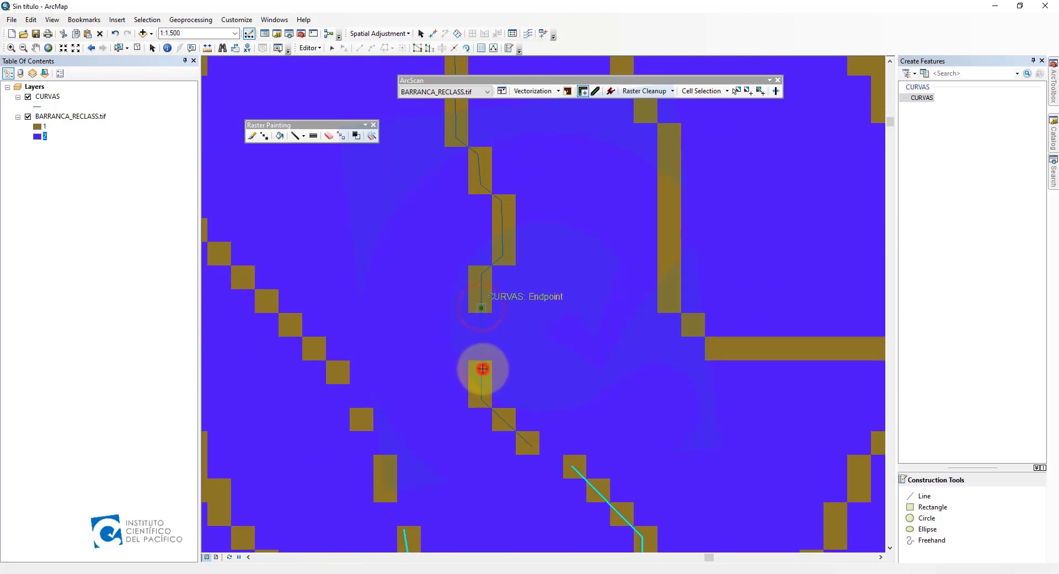
pyautogui.press('F2')
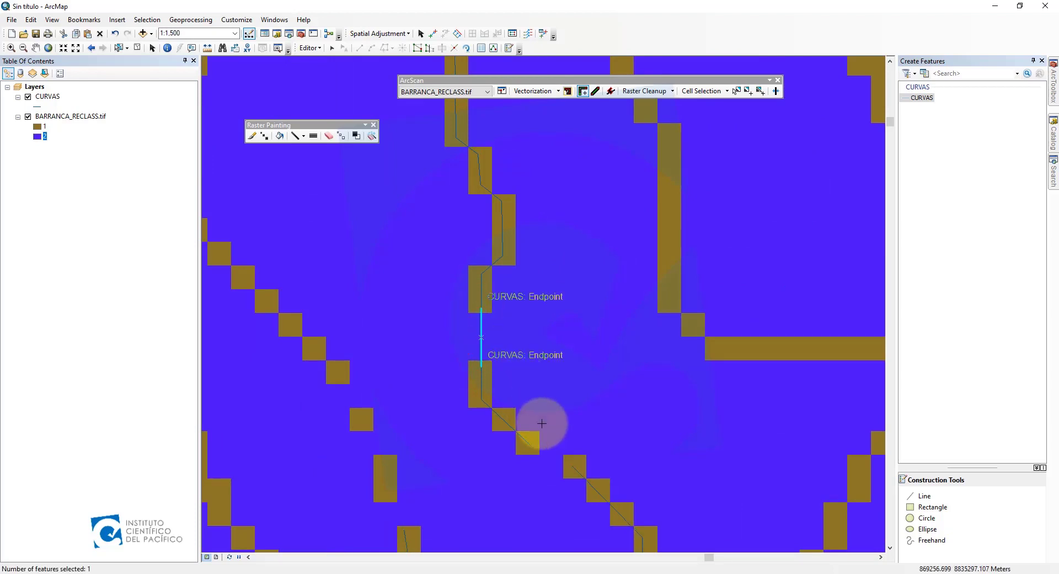
# Step: Bridge the gap between the short dash and the U-shaped contour southeast of it with a CURVAS line snapped to both endpoints
pyautogui.moveTo(539, 425); pyautogui.dragTo(492, 239)
pyautogui.click(489, 264)
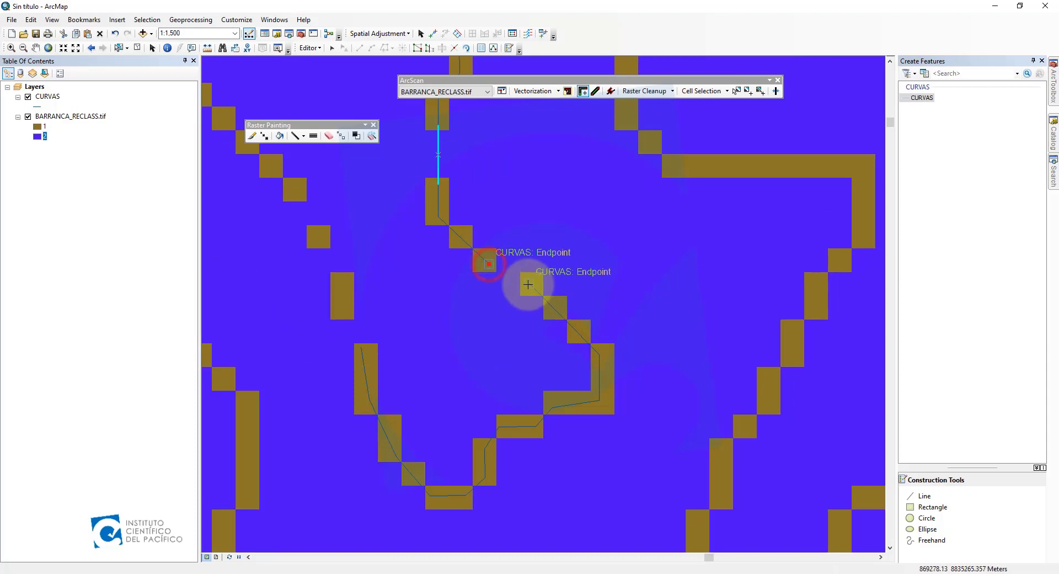
pyautogui.click(529, 283)
pyautogui.press('F2')
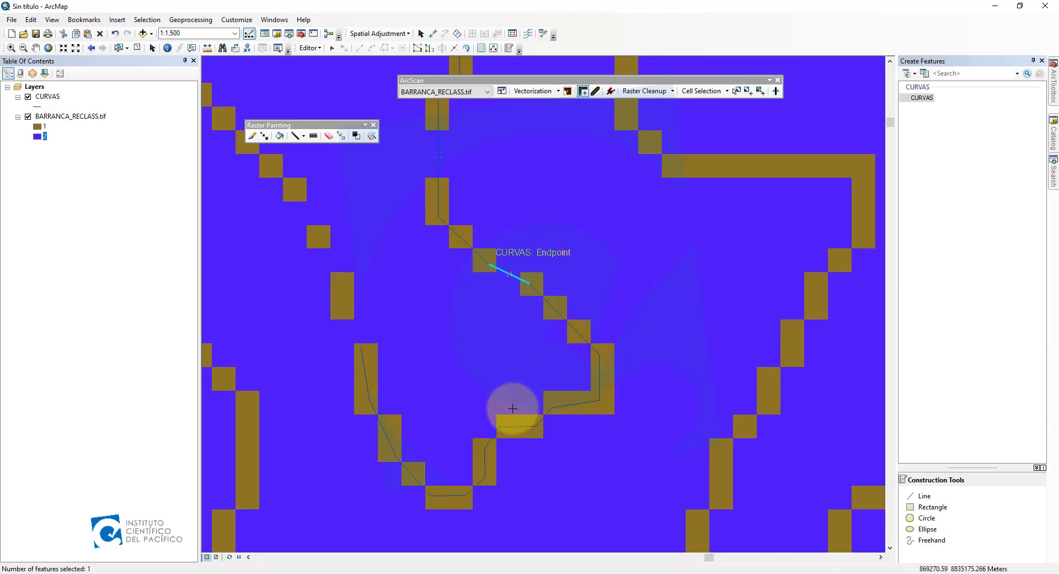
# Step: Extend the U-shaped contour from its northwestern endpoint to the next raster dash up the slope with a CURVAS line
pyautogui.click(359, 347)
pyautogui.click(343, 310)
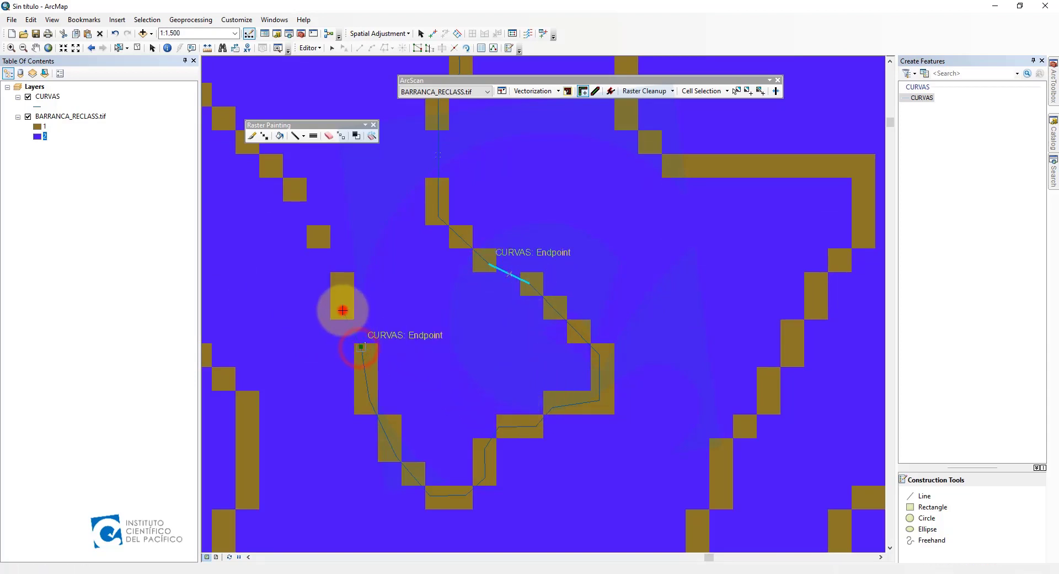
pyautogui.press('F2')
# Step: Save the CURVAS edits together with the raster cleanup edits, and clear the feature selection
pyautogui.scroll(-3, 420, 296)
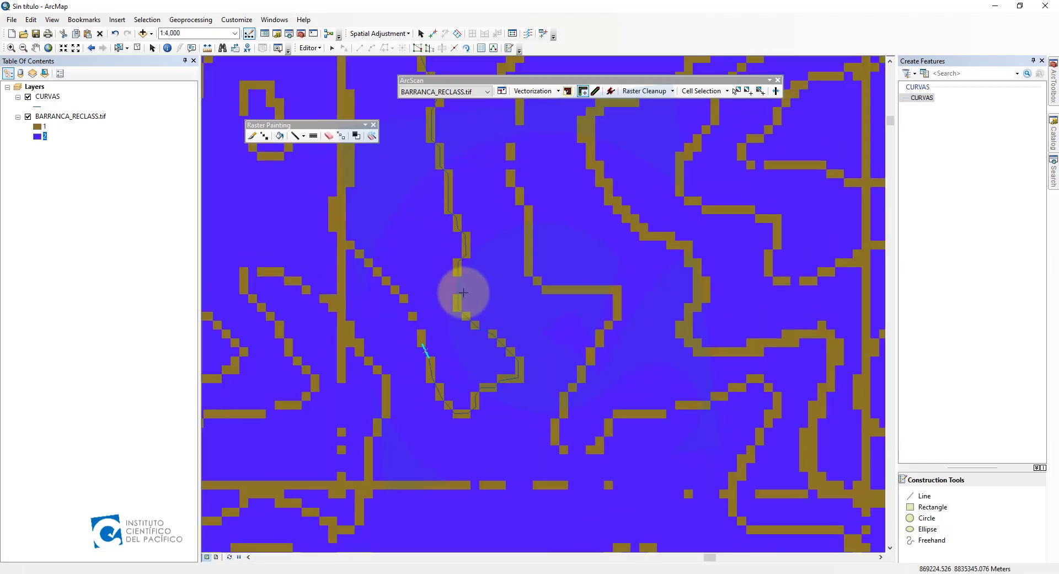
pyautogui.click(312, 46)
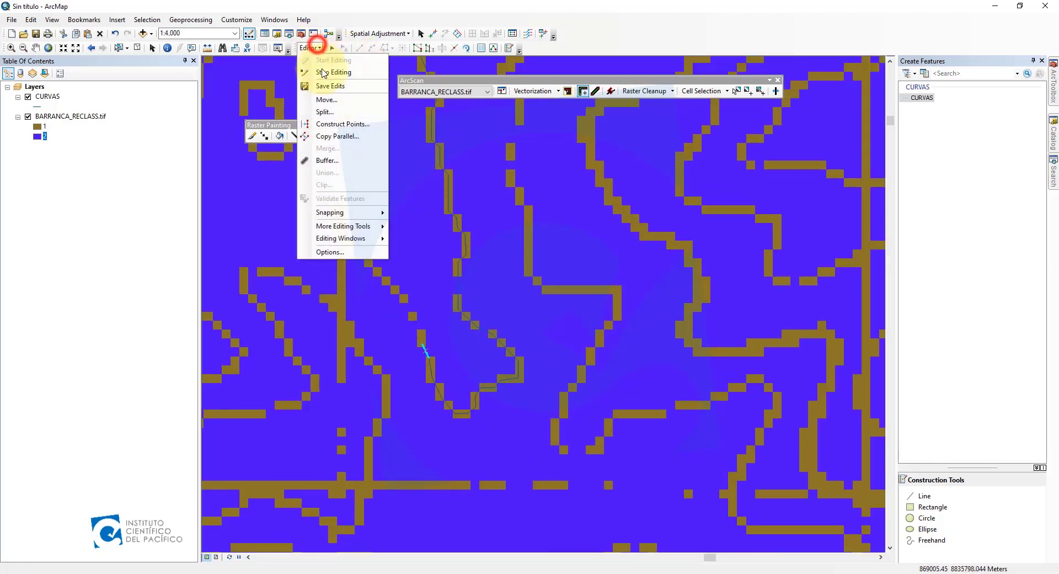
pyautogui.click(329, 86)
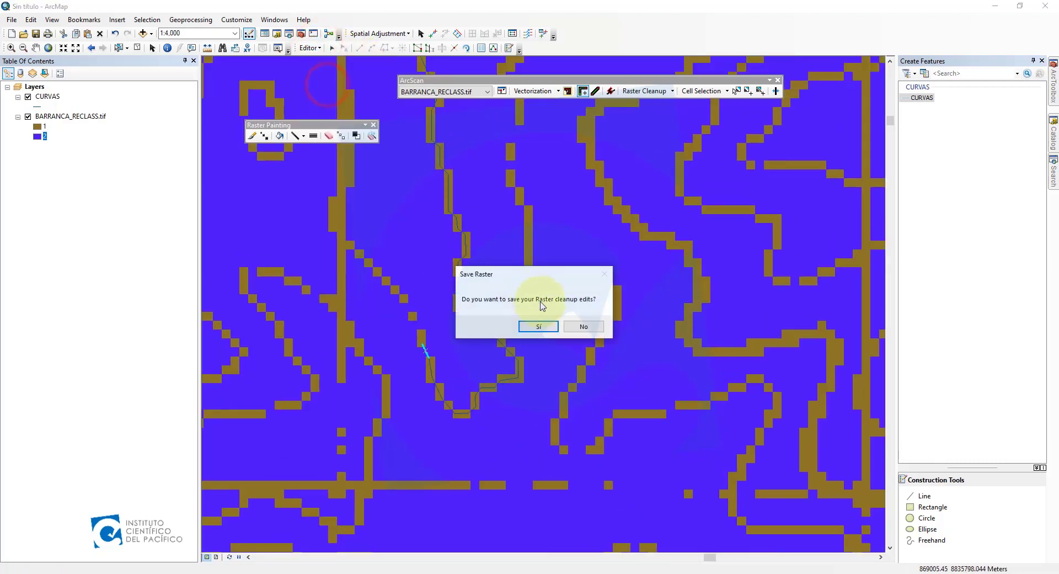
pyautogui.click(545, 328)
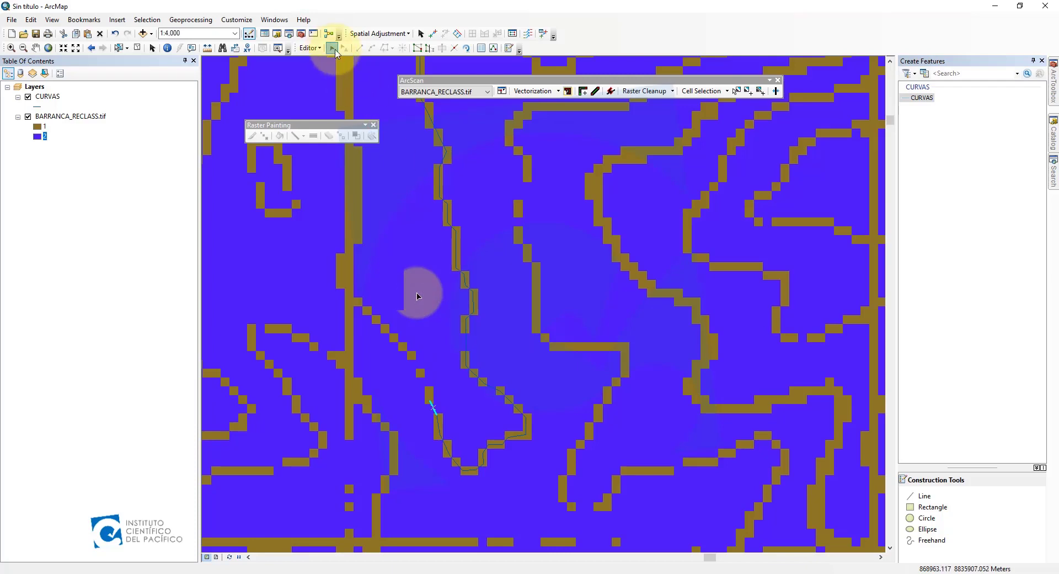
pyautogui.click(137, 49)
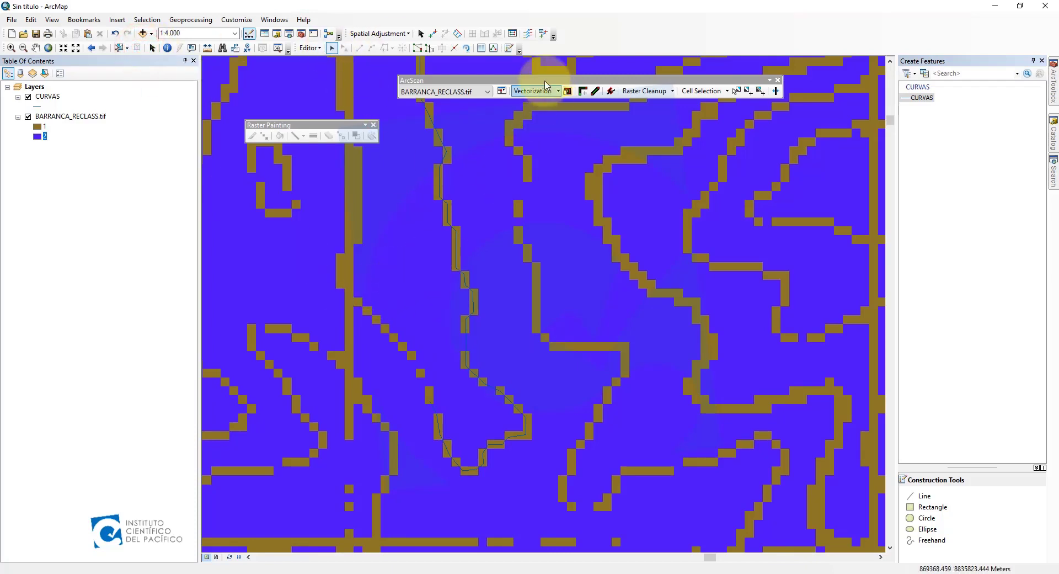
# Step: Examine the Vectorization Settings, including the intersection solution, line width, noise level and tolerances, and close the dialog
pyautogui.moveTo(563, 82); pyautogui.dragTo(561, 90)
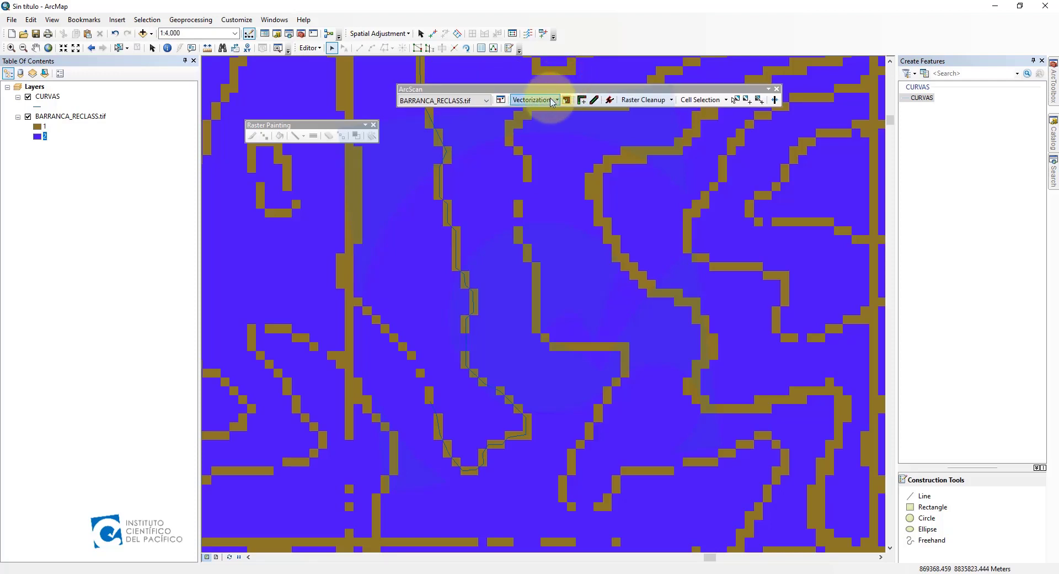
pyautogui.click(552, 102)
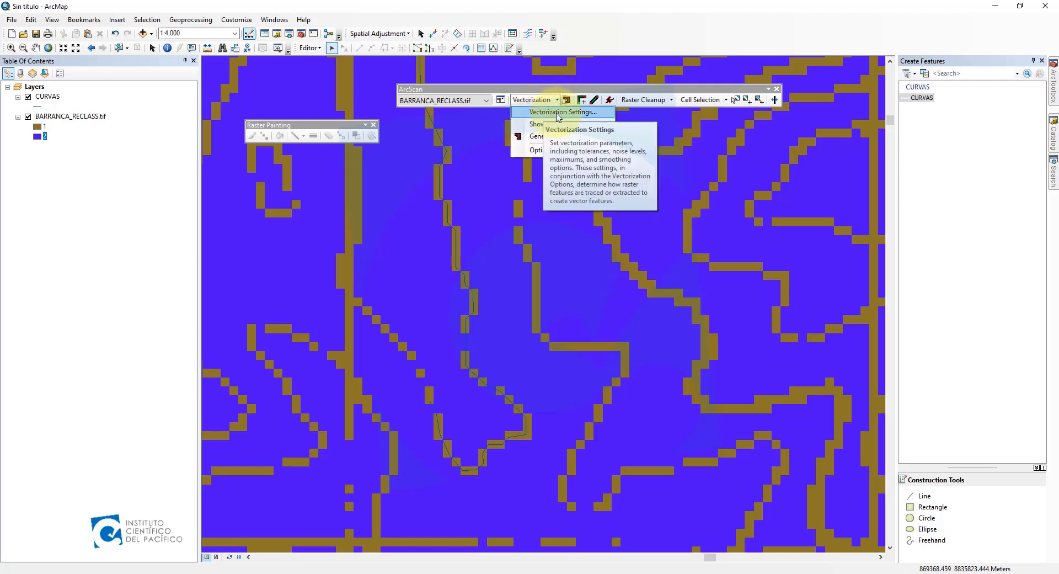
pyautogui.click(558, 113)
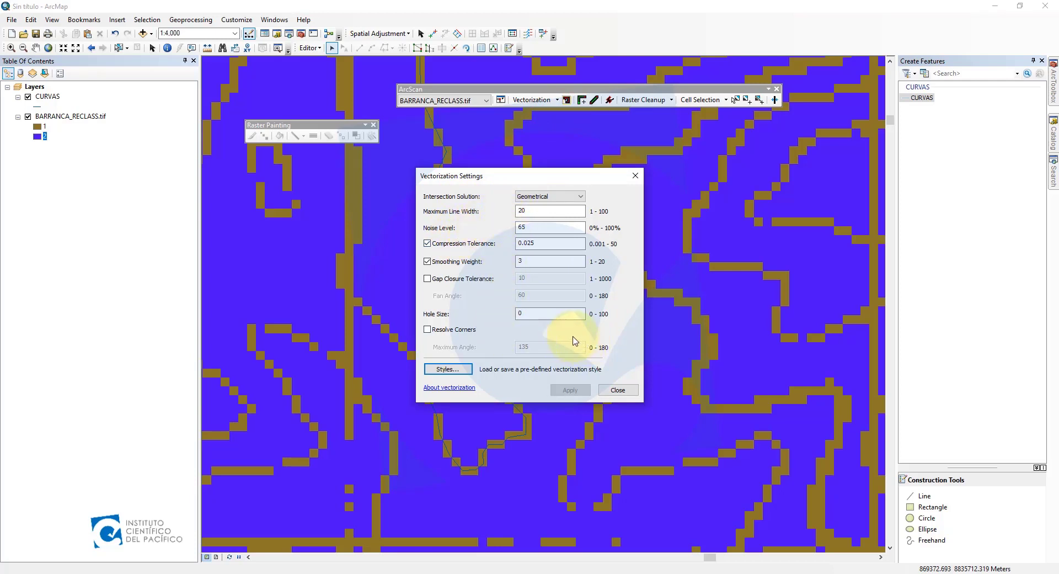
pyautogui.click(539, 196)
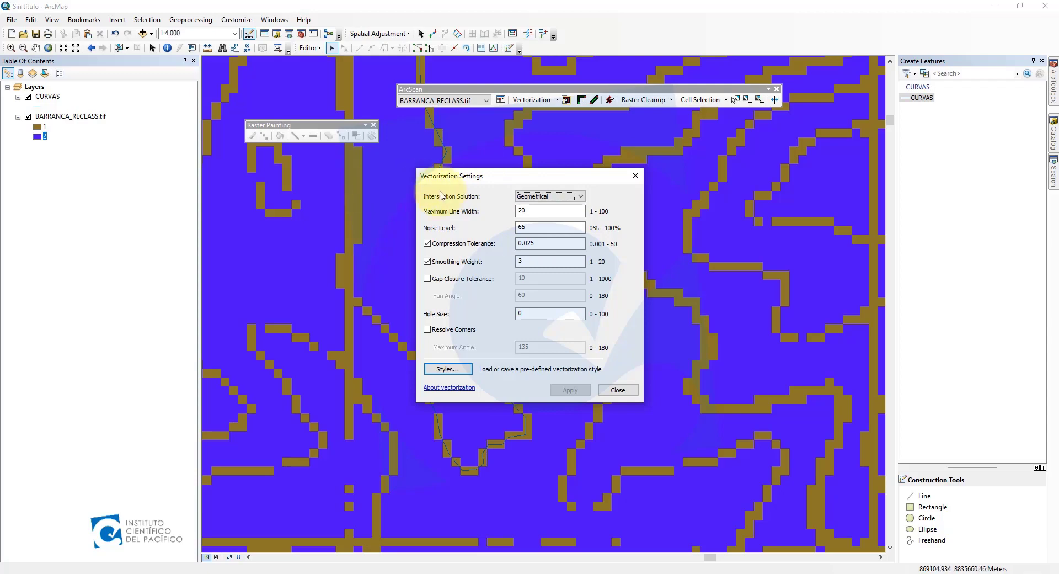
pyautogui.click(617, 389)
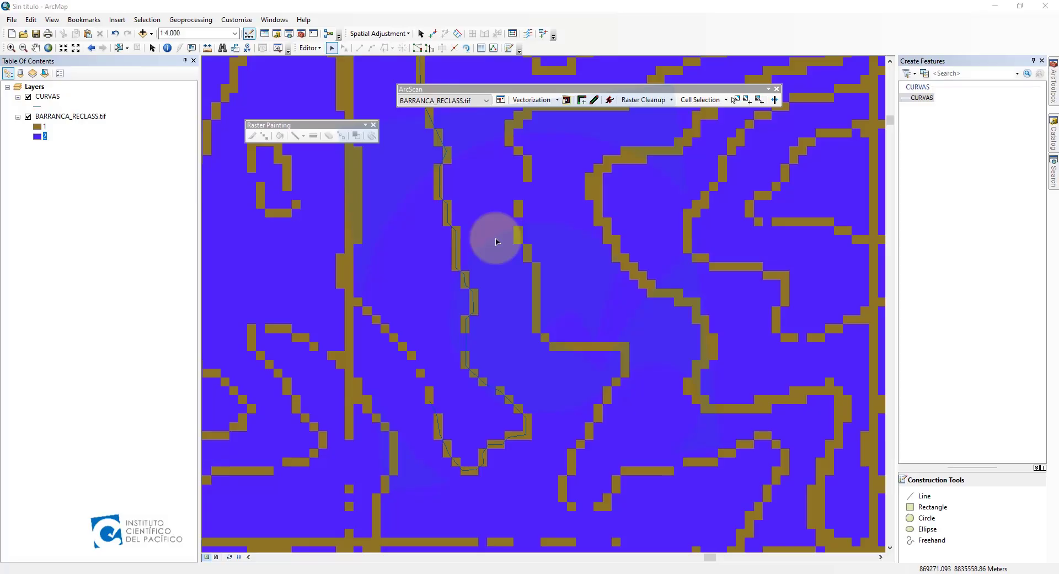
pyautogui.scroll(10, 492, 237)
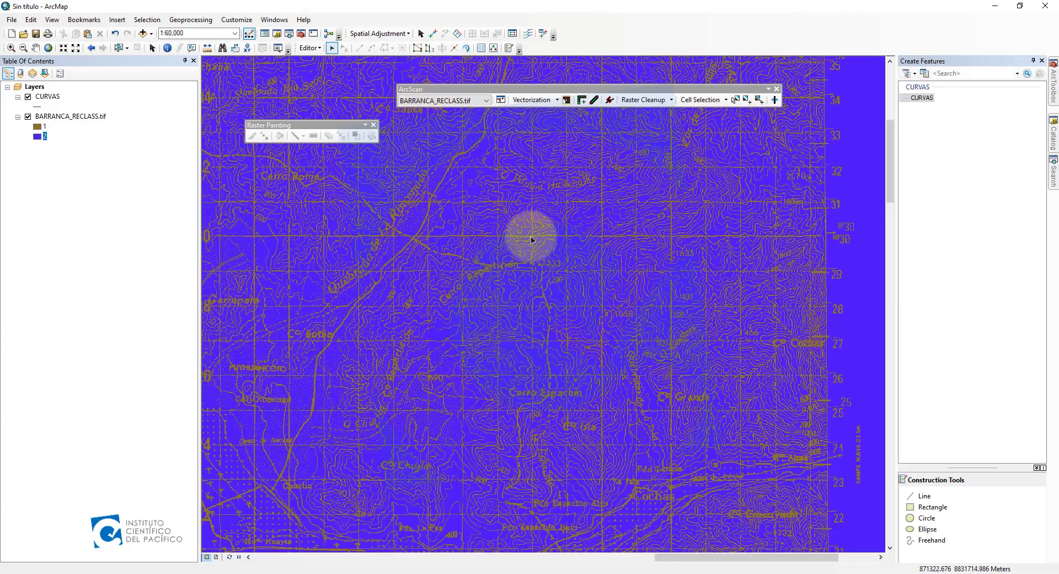
pyautogui.moveTo(532, 236); pyautogui.dragTo(425, 272)
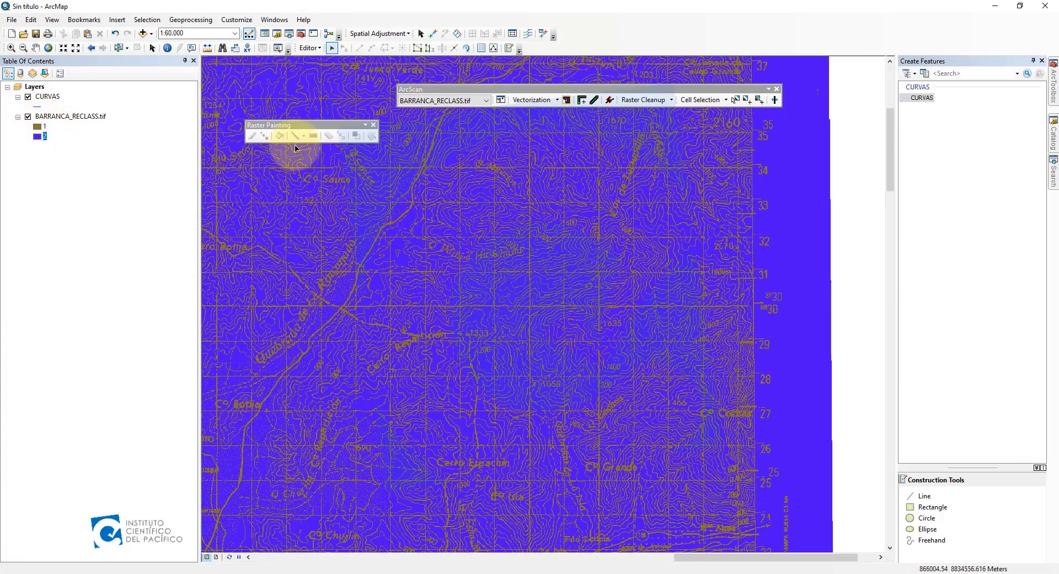
pyautogui.click(310, 48)
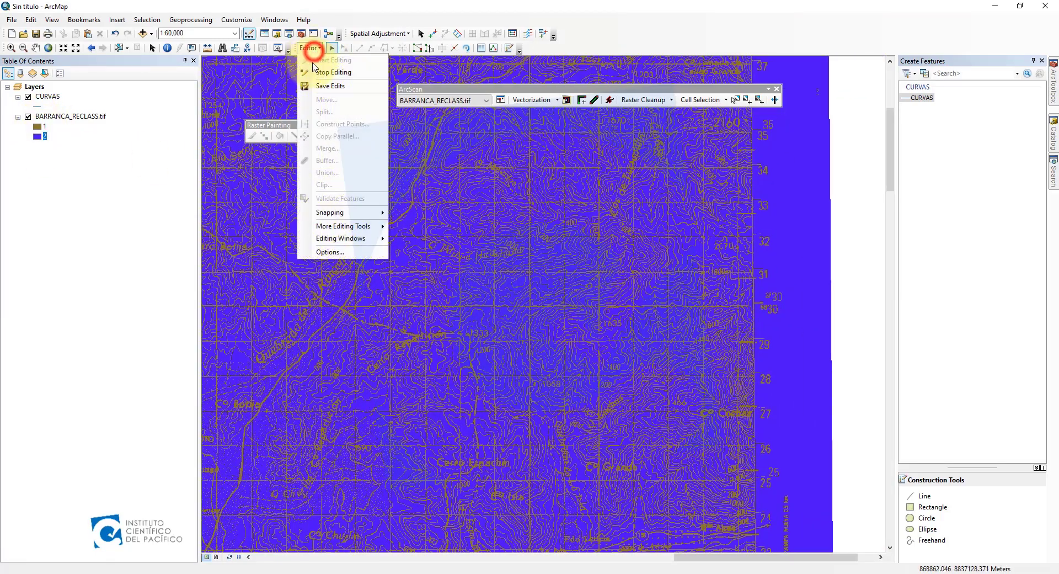
pyautogui.click(473, 98)
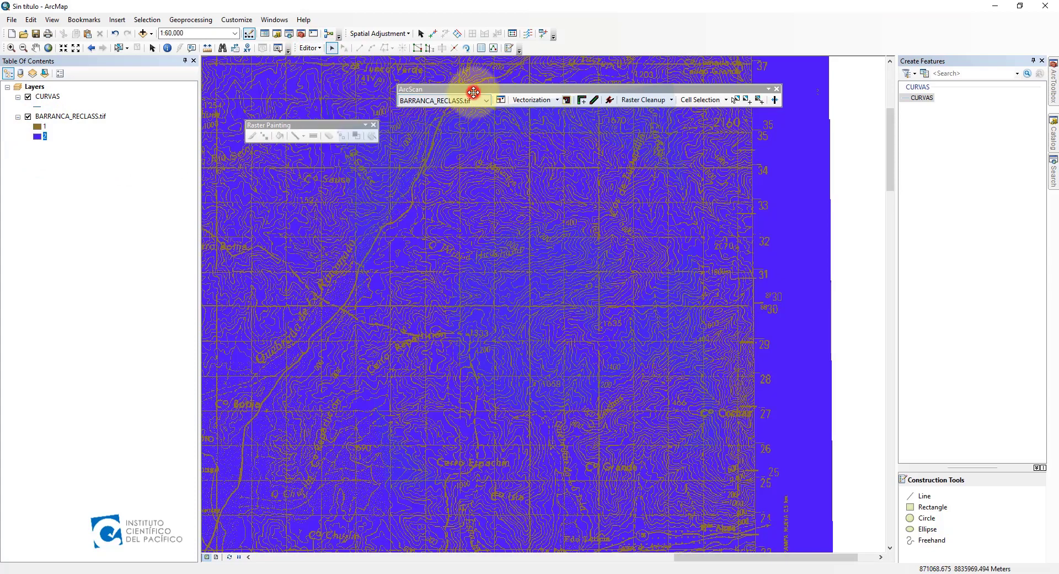
pyautogui.click(645, 100)
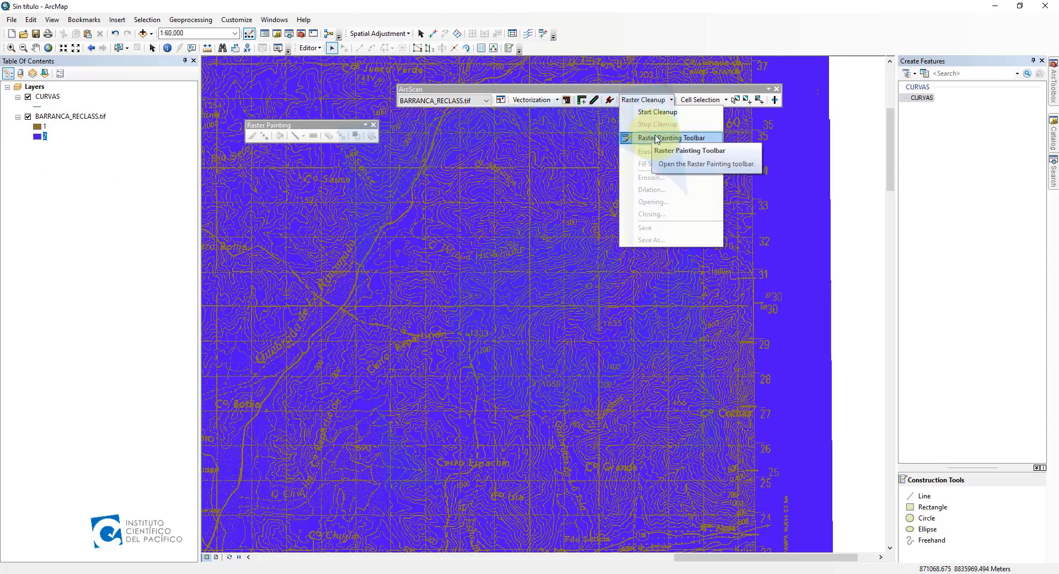
pyautogui.click(639, 95)
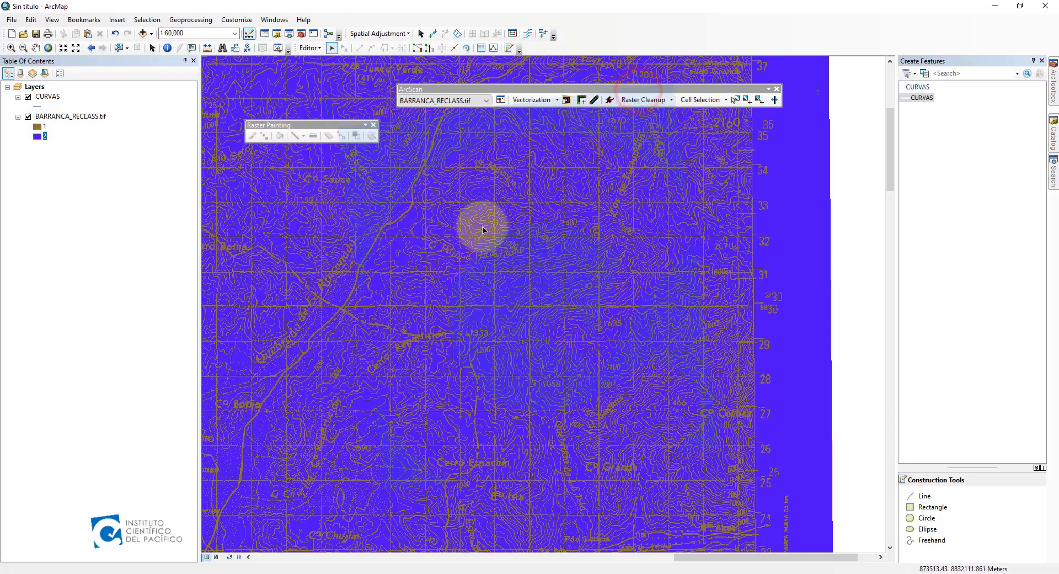
pyautogui.scroll(3, 480, 229)
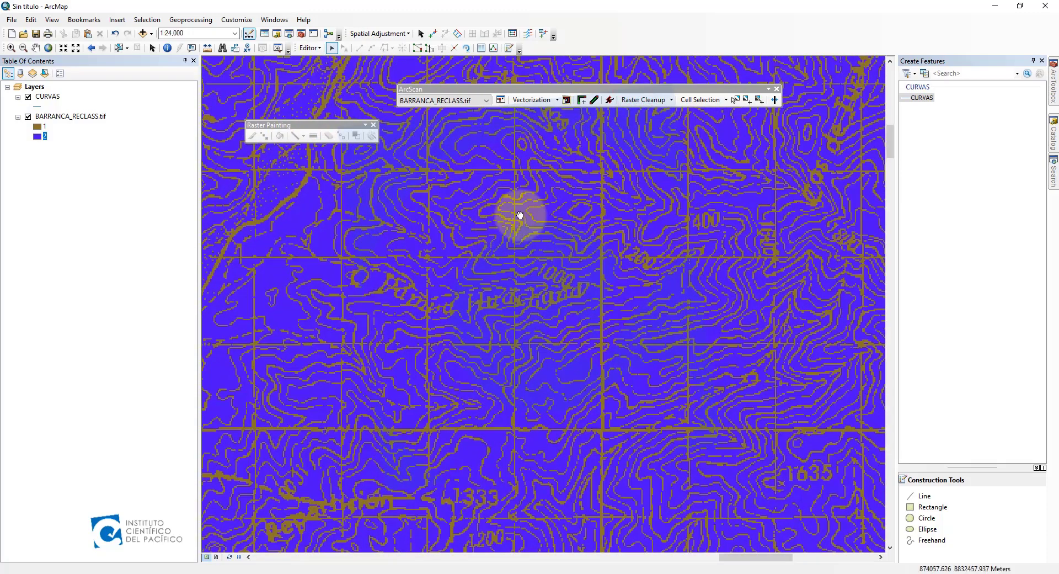
pyautogui.moveTo(521, 218); pyautogui.dragTo(308, 386)
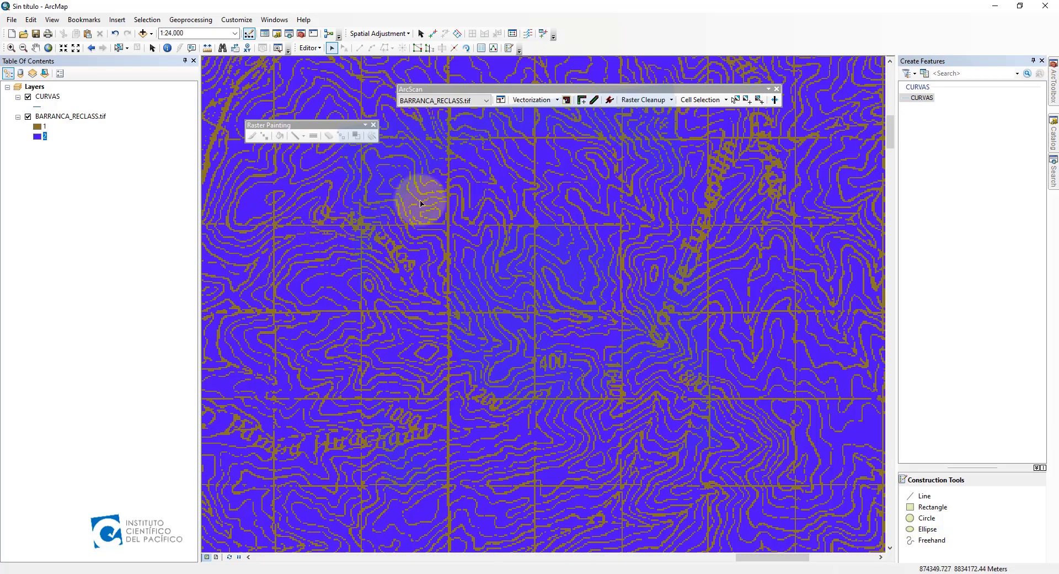
pyautogui.click(533, 99)
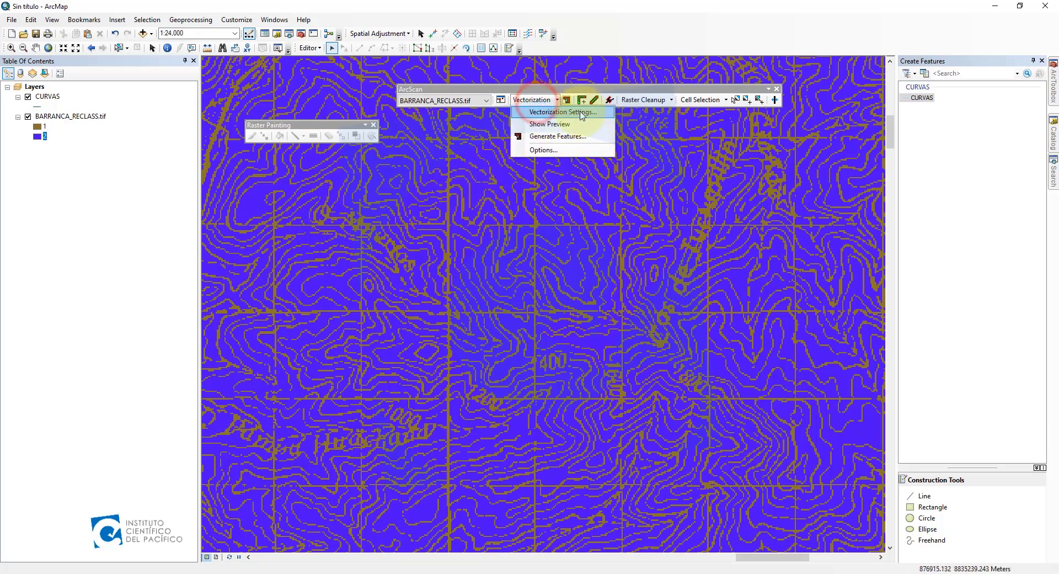
pyautogui.click(536, 98)
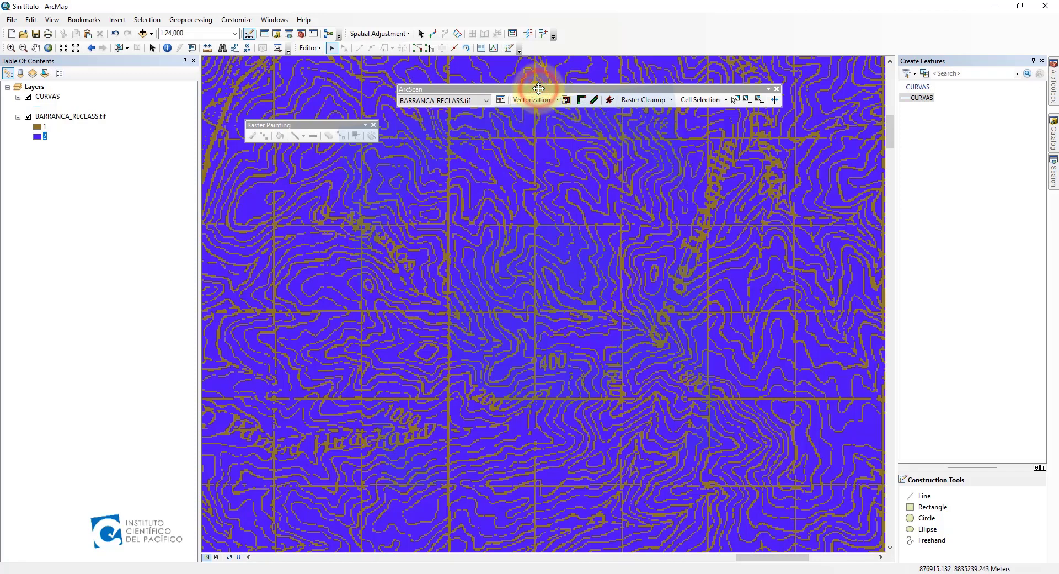
pyautogui.click(92, 242)
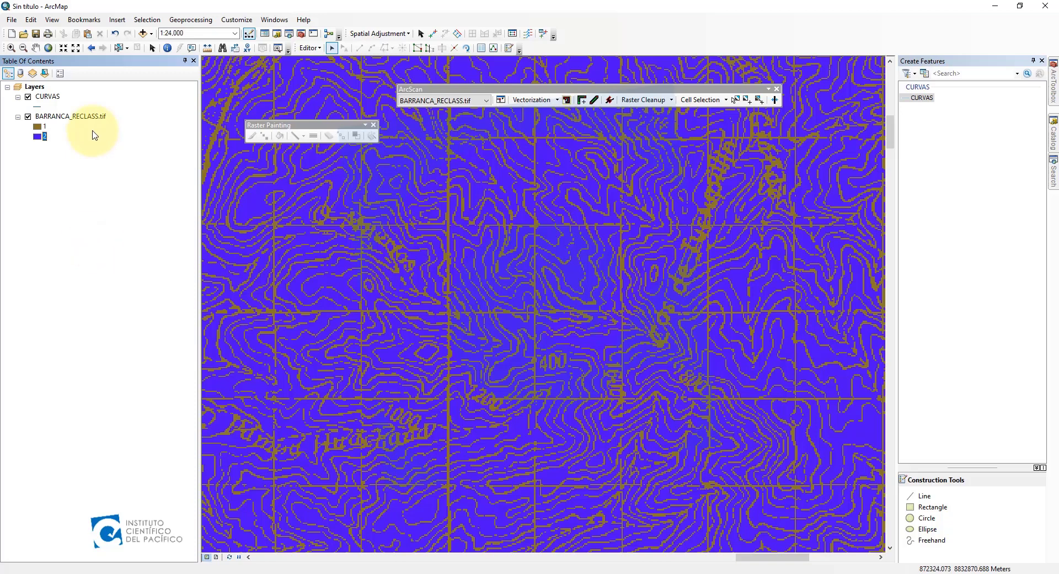
# Step: Review the Generate Features dialog and the Vectorization Options for method and raster colors, cancelling both
pyautogui.click(533, 100)
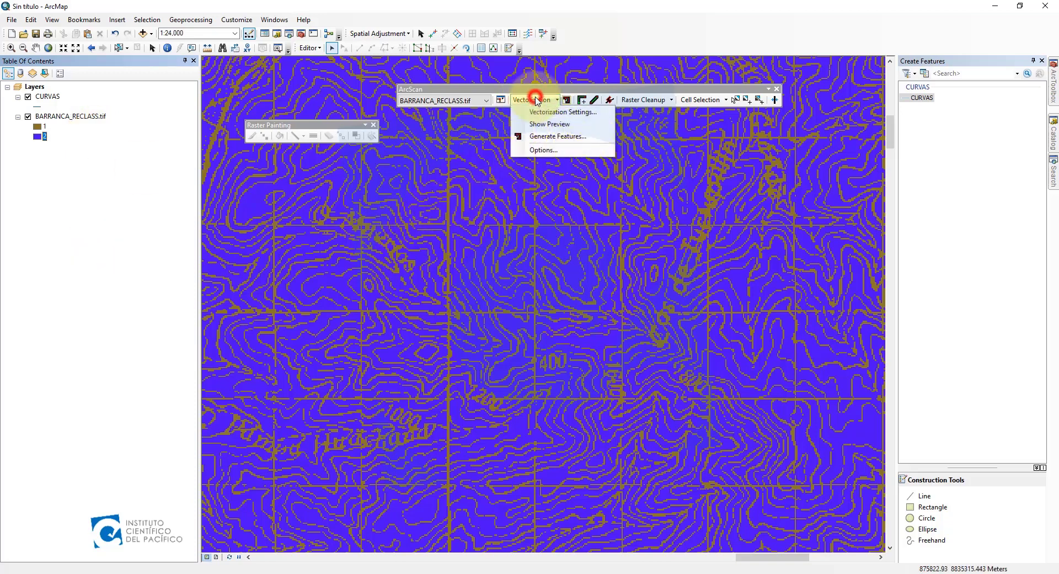
pyautogui.click(556, 138)
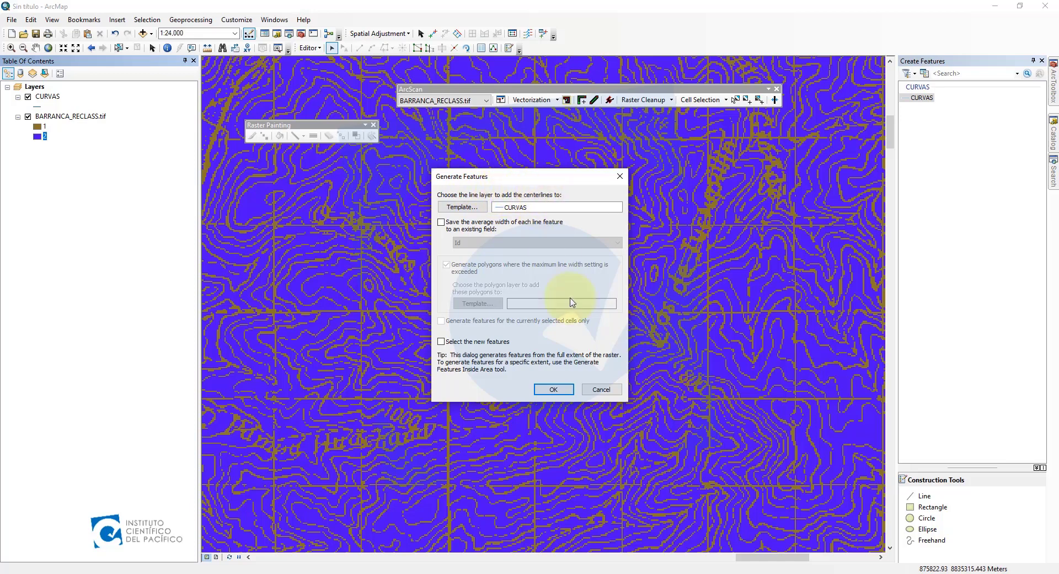
pyautogui.click(601, 389)
pyautogui.click(538, 99)
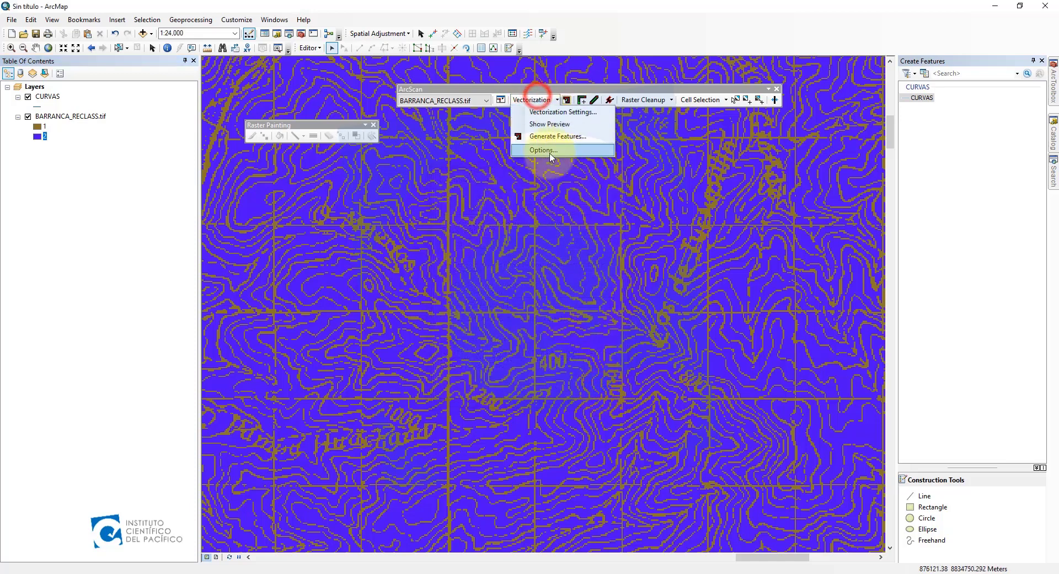
pyautogui.click(546, 150)
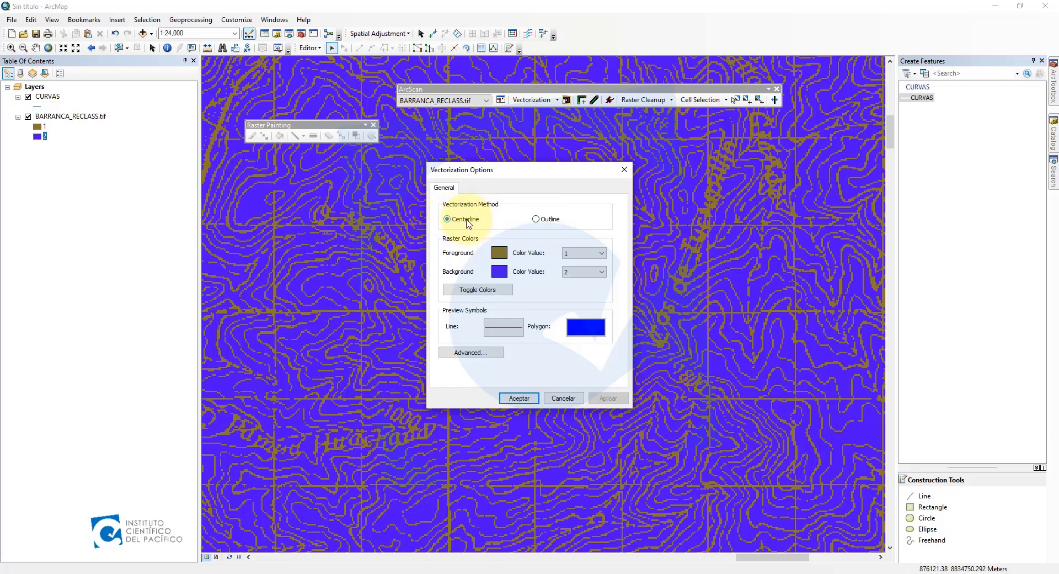
pyautogui.click(563, 397)
# Step: Generate centerline features from the full extent of BARRANCA_RECLASS.tif into the CURVAS line layer
pyautogui.click(512, 102)
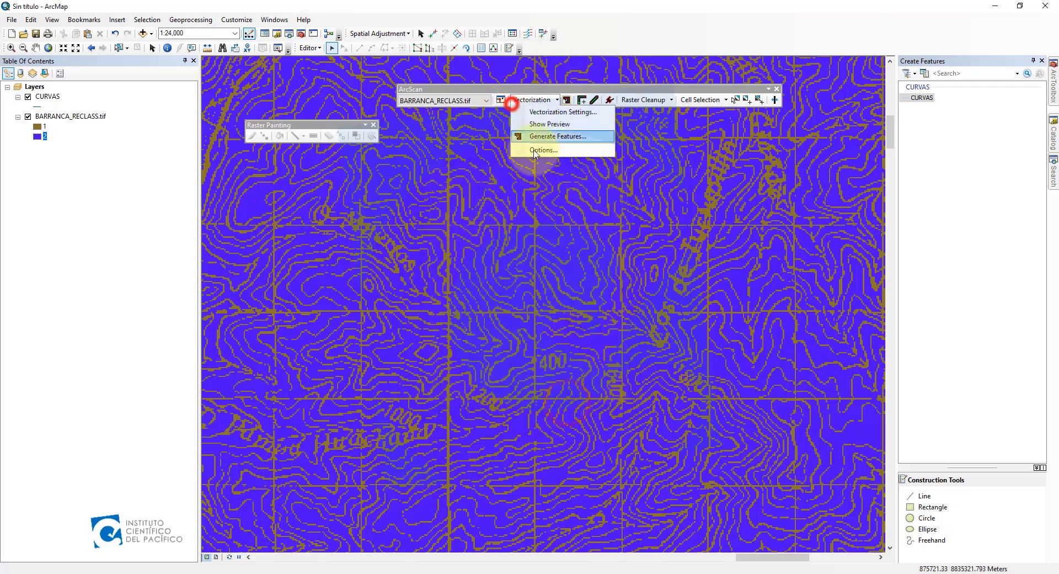
pyautogui.click(549, 136)
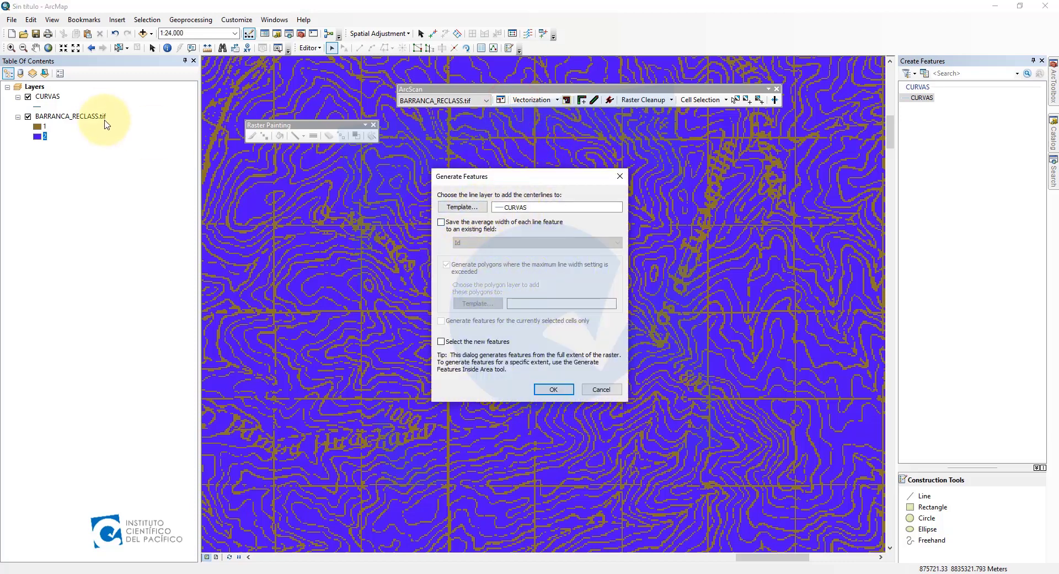
pyautogui.click(553, 389)
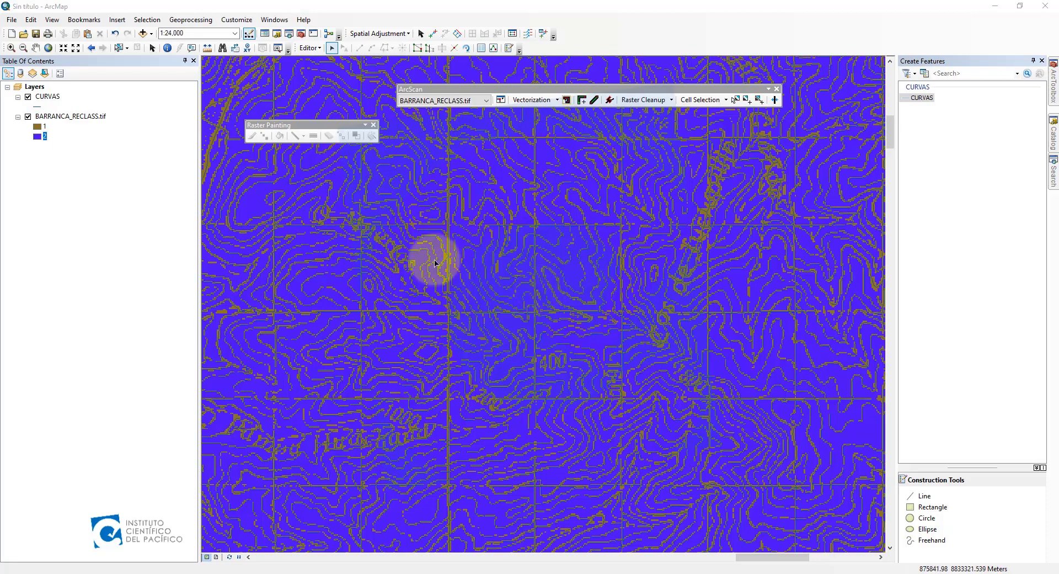
# Step: Hide the BARRANCA_RECLASS.tif layer to inspect the generated CURVAS lines at several scales, and show the raster again to compare
pyautogui.click(27, 117)
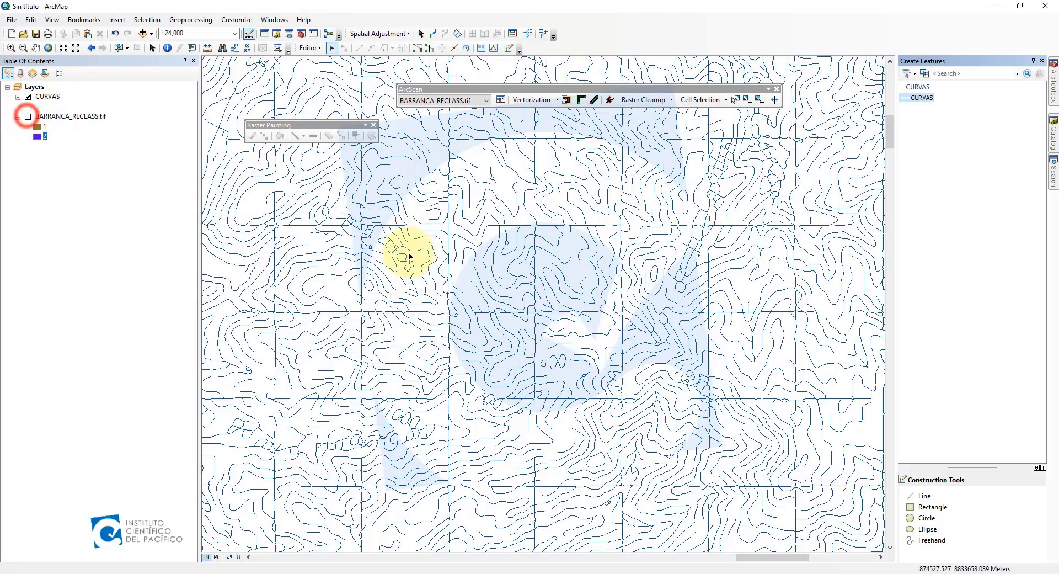
pyautogui.scroll(-4, 546, 226)
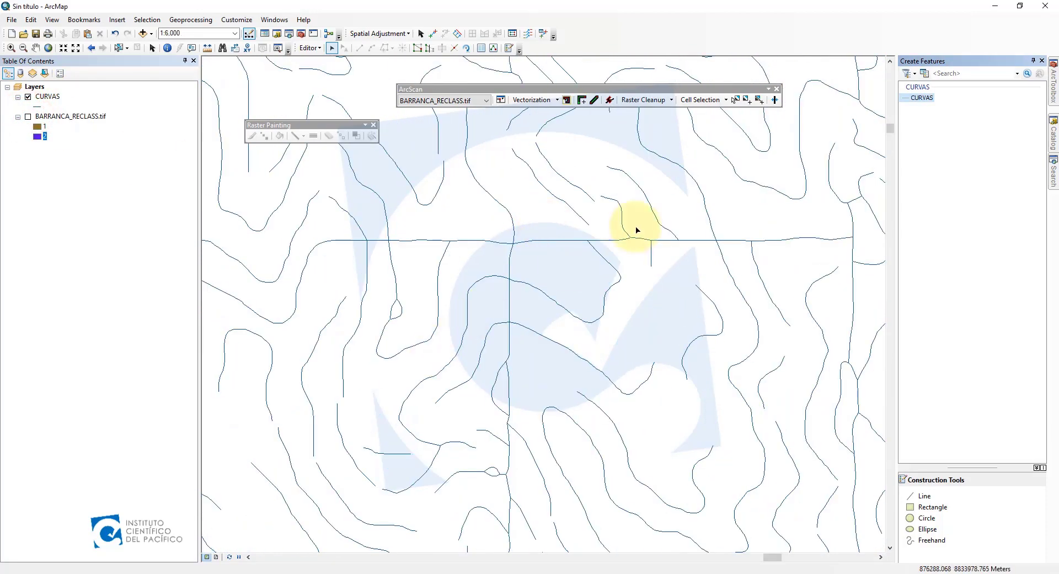
pyautogui.moveTo(634, 227); pyautogui.dragTo(557, 397)
pyautogui.scroll(4, 496, 359)
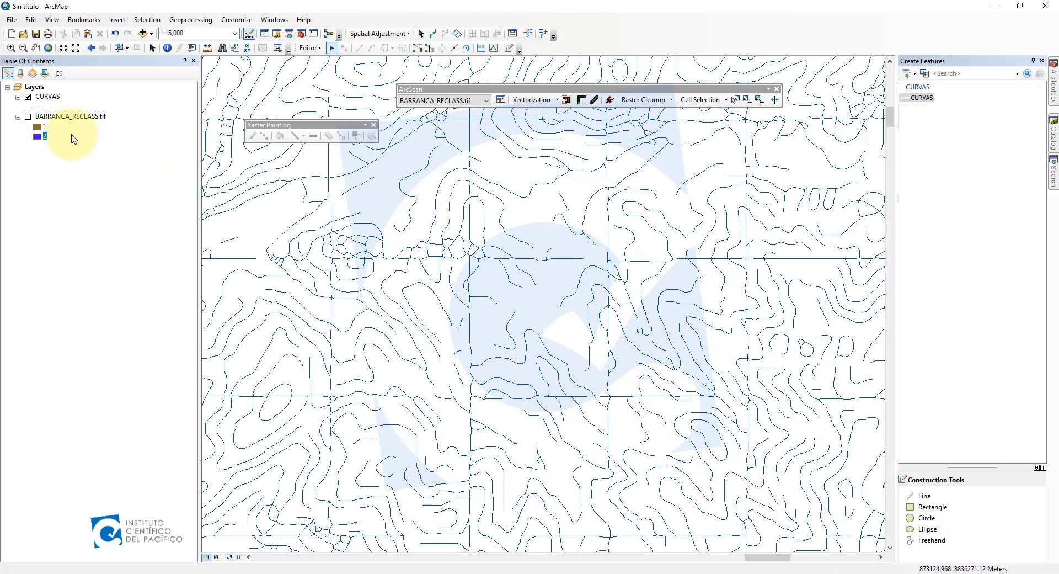
pyautogui.click(28, 116)
pyautogui.moveTo(361, 317); pyautogui.dragTo(407, 319)
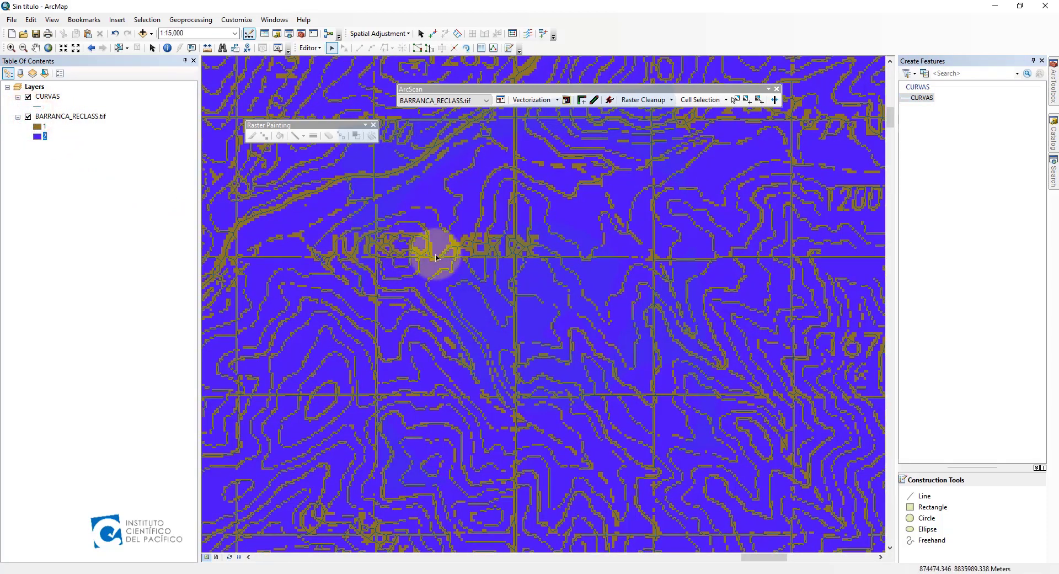
# Step: Examine the generated CURVAS lines against the raster around the 37 grid label beyond the map's eastern edge, toggling BARRANCA_RECLASS.tif off and on
pyautogui.moveTo(511, 246); pyautogui.dragTo(393, 320)
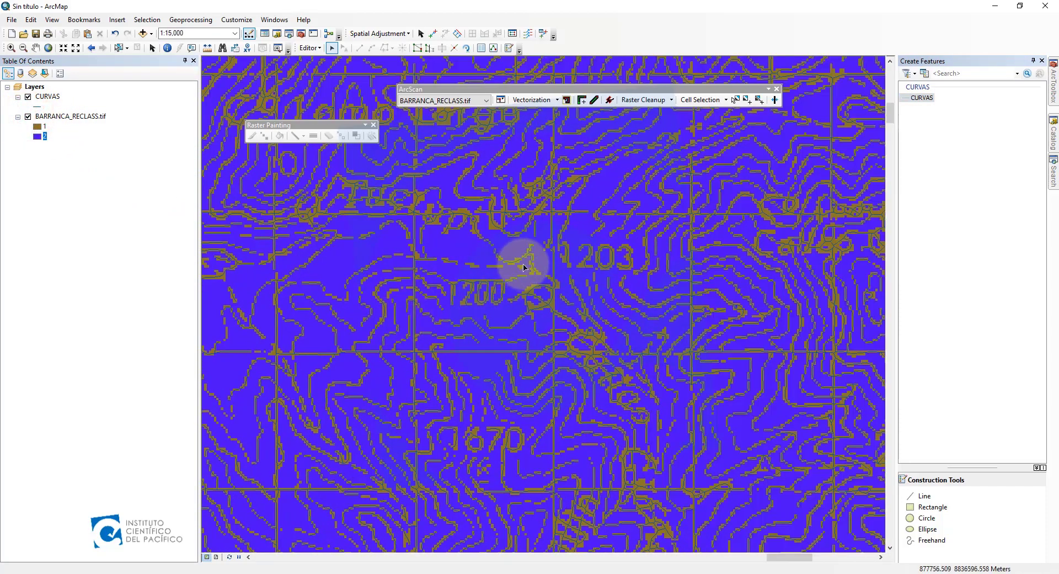
pyautogui.moveTo(525, 260); pyautogui.dragTo(291, 339)
pyautogui.moveTo(516, 307); pyautogui.dragTo(367, 343)
pyautogui.moveTo(672, 349); pyautogui.dragTo(556, 339)
pyautogui.scroll(5, 556, 338)
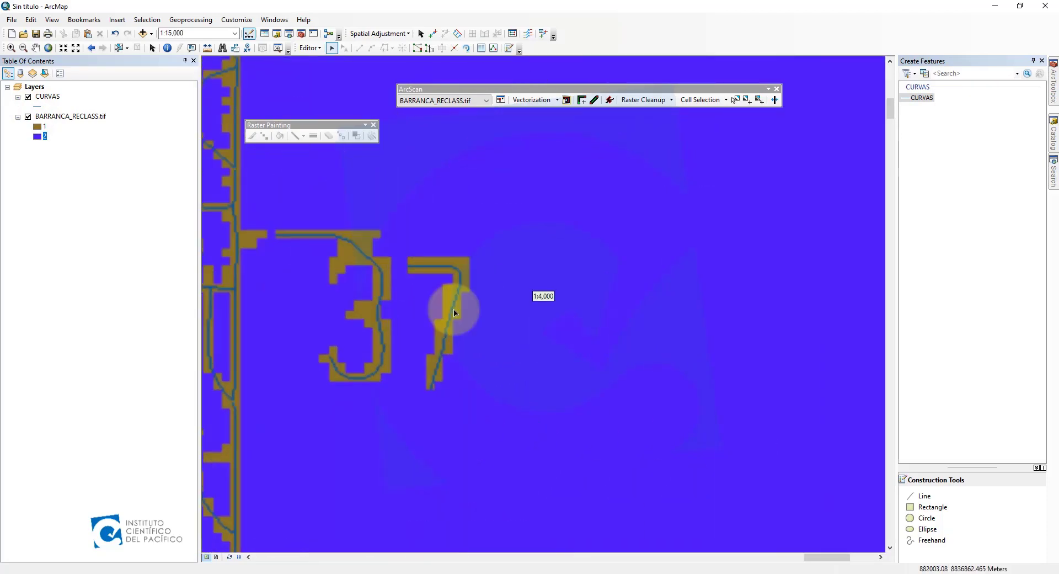
pyautogui.click(28, 117)
pyautogui.click(27, 117)
pyautogui.moveTo(358, 333); pyautogui.dragTo(504, 413)
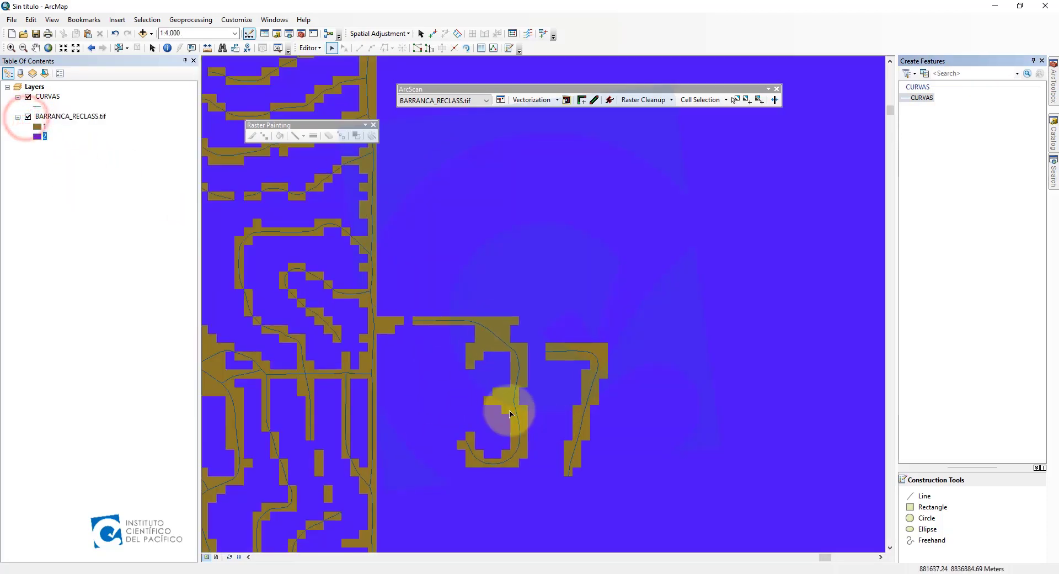
pyautogui.moveTo(436, 374); pyautogui.dragTo(674, 385)
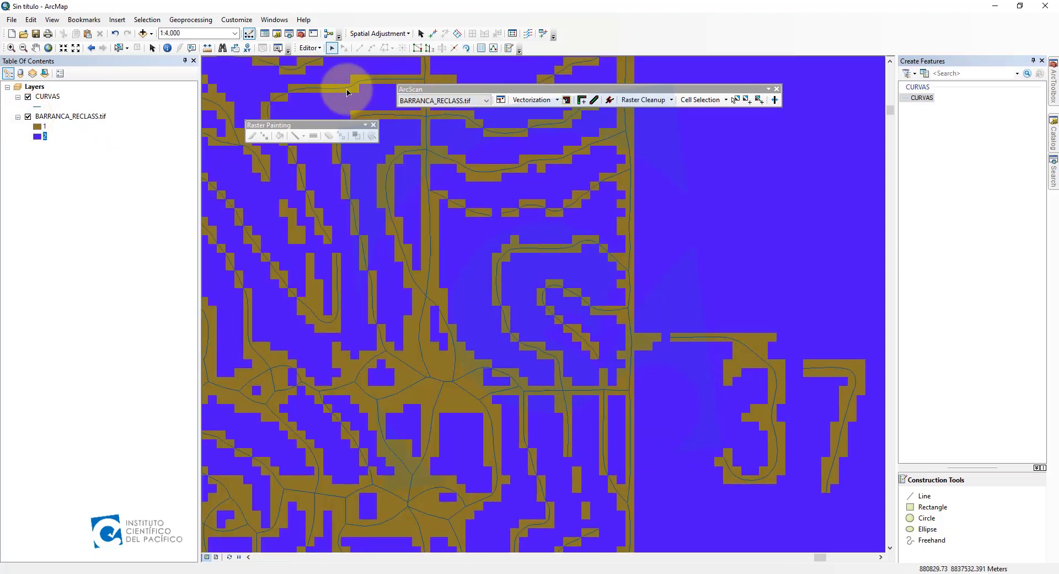
# Step: Save the edits made to the CURVAS layer and stop the editing session
pyautogui.click(309, 48)
pyautogui.click(334, 85)
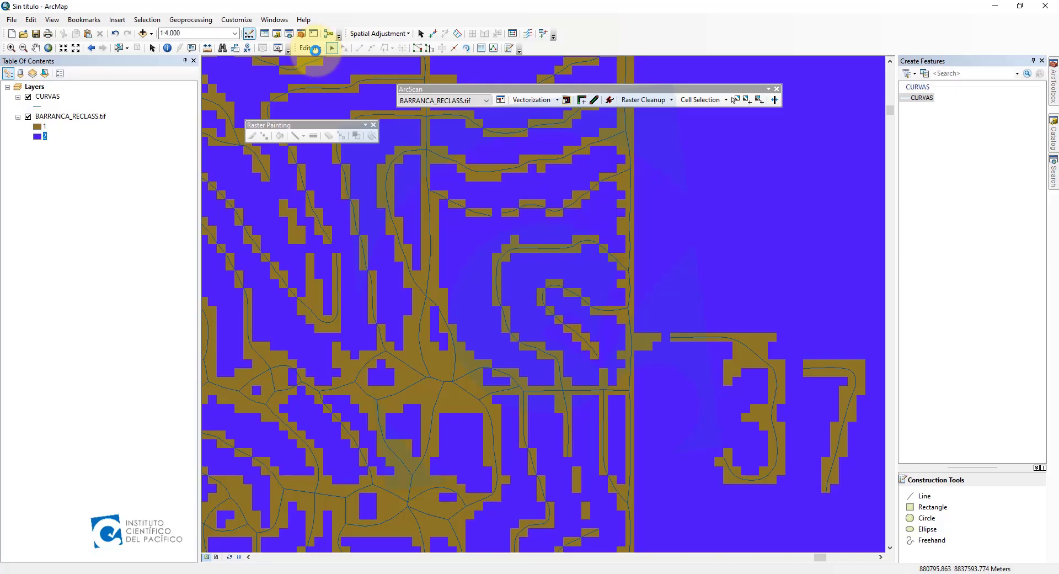
pyautogui.click(315, 49)
pyautogui.click(320, 71)
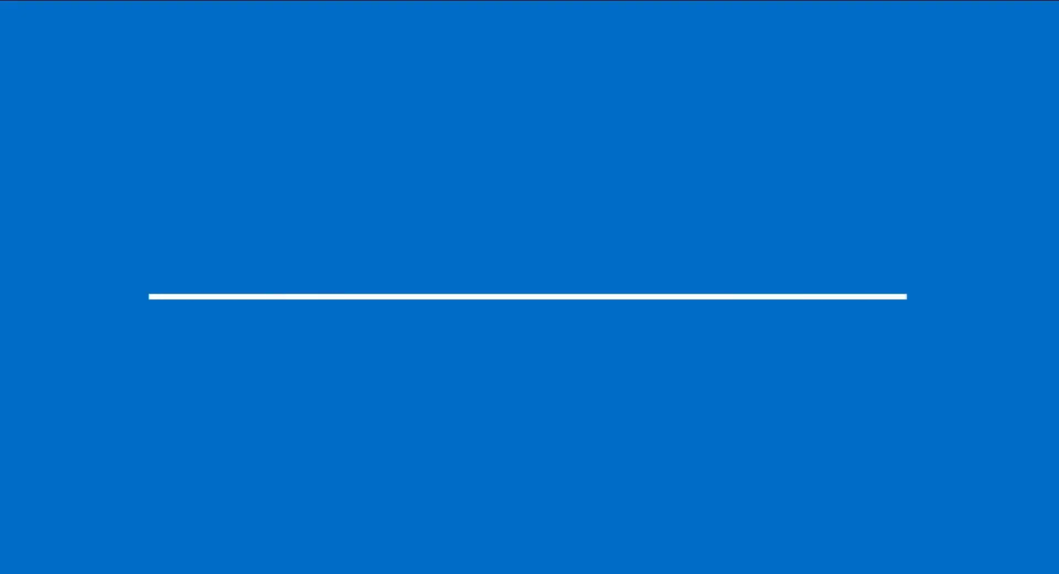